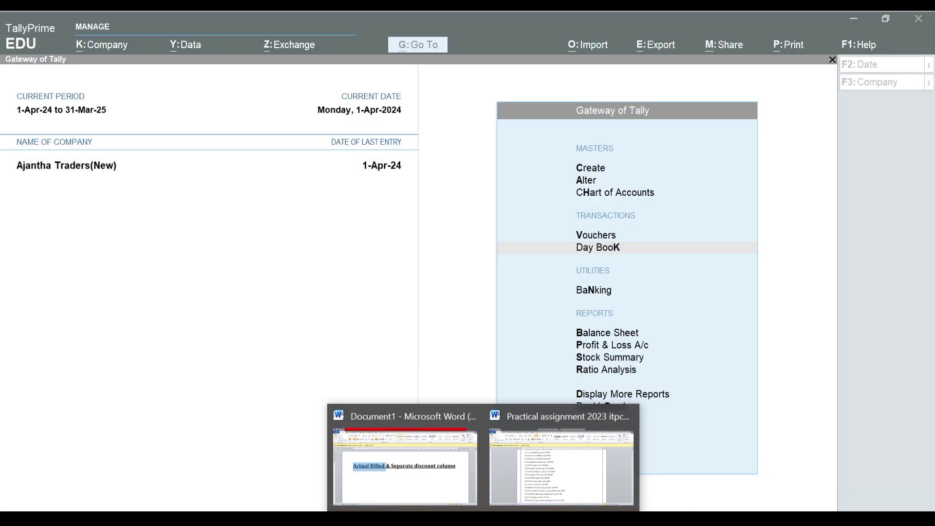
Step: Switch to the practical assignment document in Word and examine its numbered list of cash transactions
{"action": "left_click", "coordinate": [166, 263]}
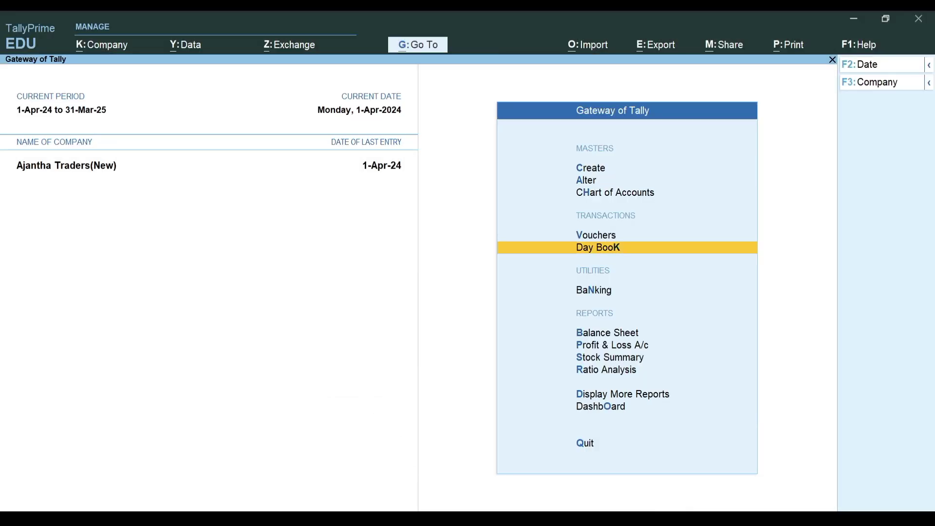
{"action": "mouse_move", "coordinate": [474, 480]}
{"action": "left_click", "coordinate": [555, 495]}
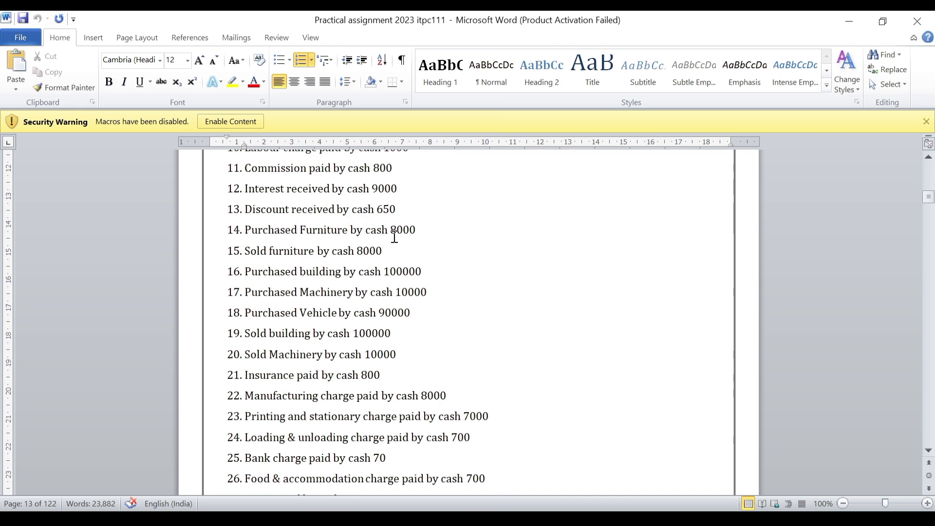
{"action": "scroll", "coordinate": [246, 241], "scroll_direction": "down", "scroll_amount": 3}
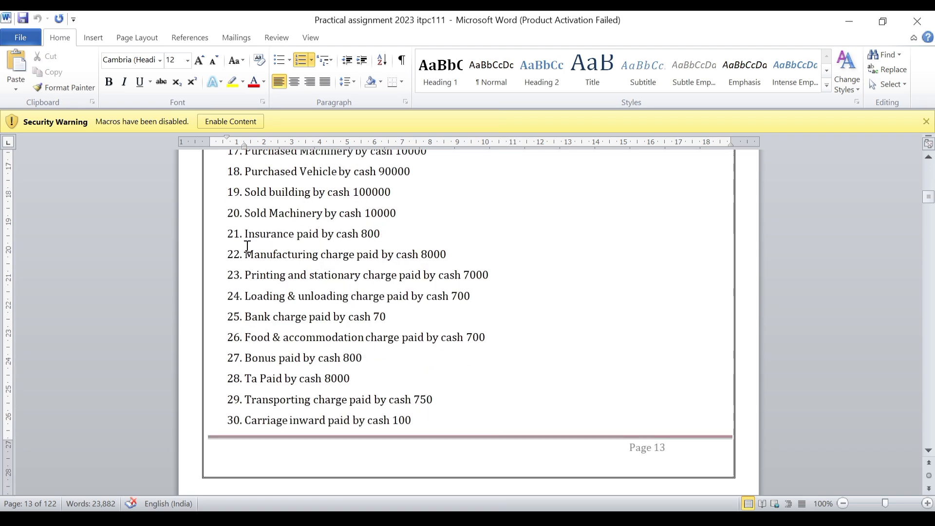
{"action": "scroll", "coordinate": [247, 247], "scroll_direction": "down", "scroll_amount": 5}
{"action": "scroll", "coordinate": [290, 367], "scroll_direction": "up", "scroll_amount": 5}
{"action": "scroll", "coordinate": [295, 340], "scroll_direction": "up", "scroll_amount": 2}
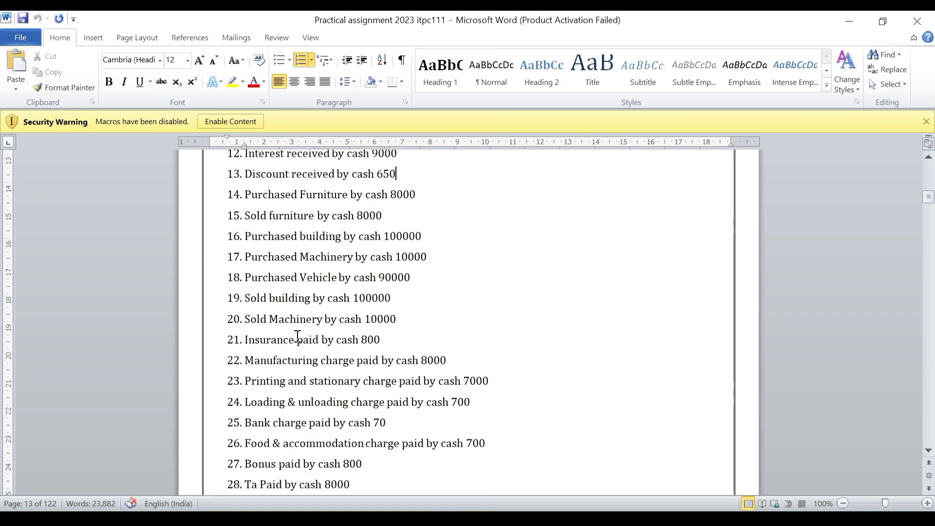
{"action": "scroll", "coordinate": [298, 337], "scroll_direction": "up", "scroll_amount": 2}
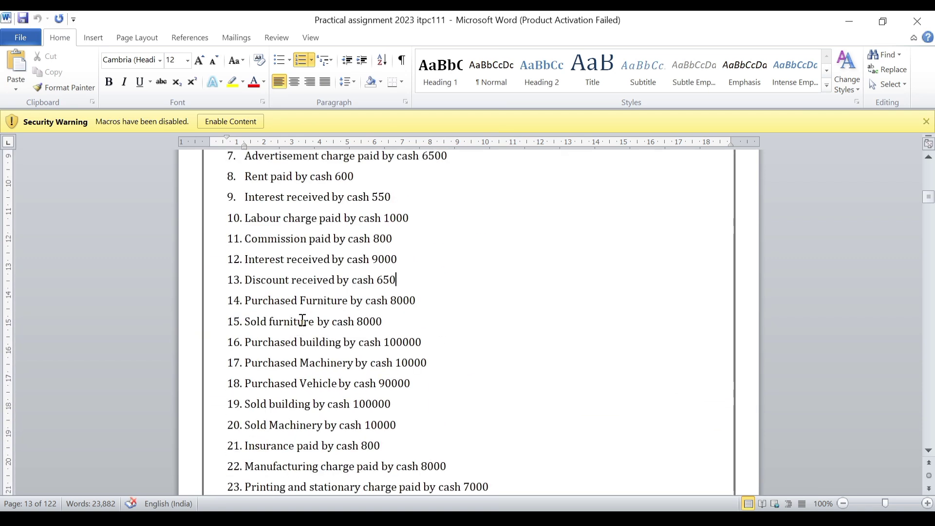
{"action": "scroll", "coordinate": [303, 320], "scroll_direction": "down", "scroll_amount": 1}
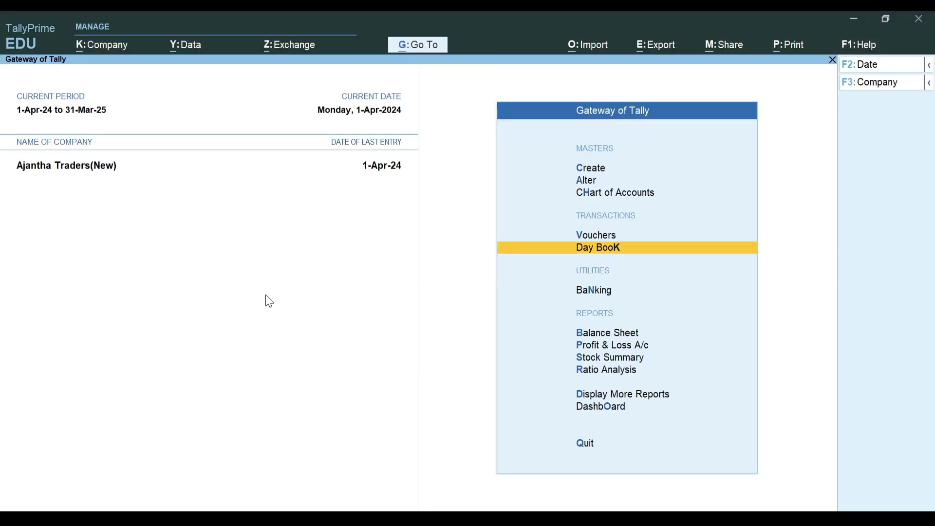
Step: Open a payment voucher for Ajantha Traders(New) and create a new debit ledger named Furniture
{"action": "key", "text": "Up"}
{"action": "key", "text": "Return"}
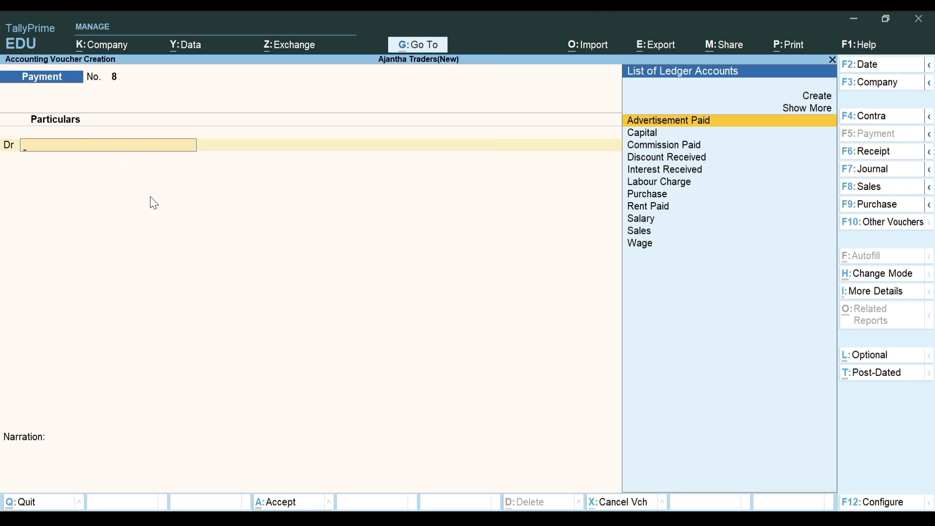
{"action": "key", "text": "alt+c"}
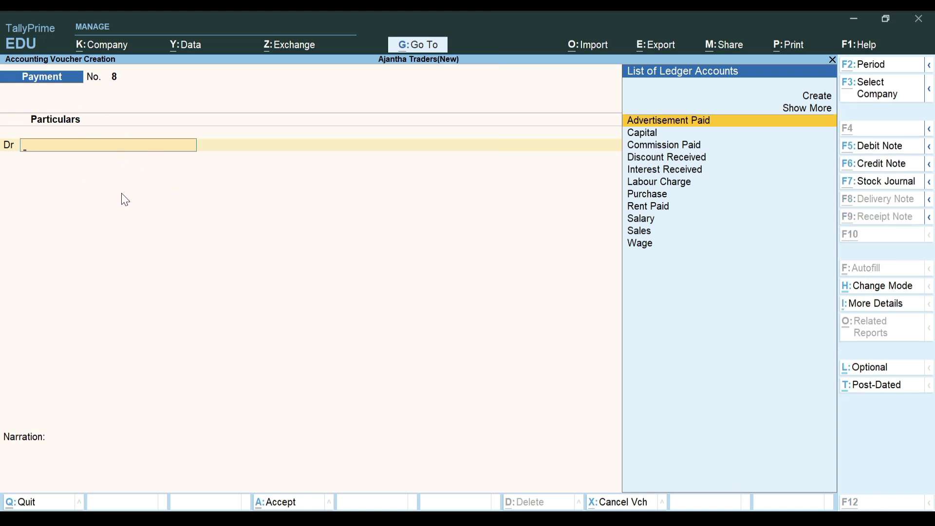
{"action": "type", "text": "Furn"}
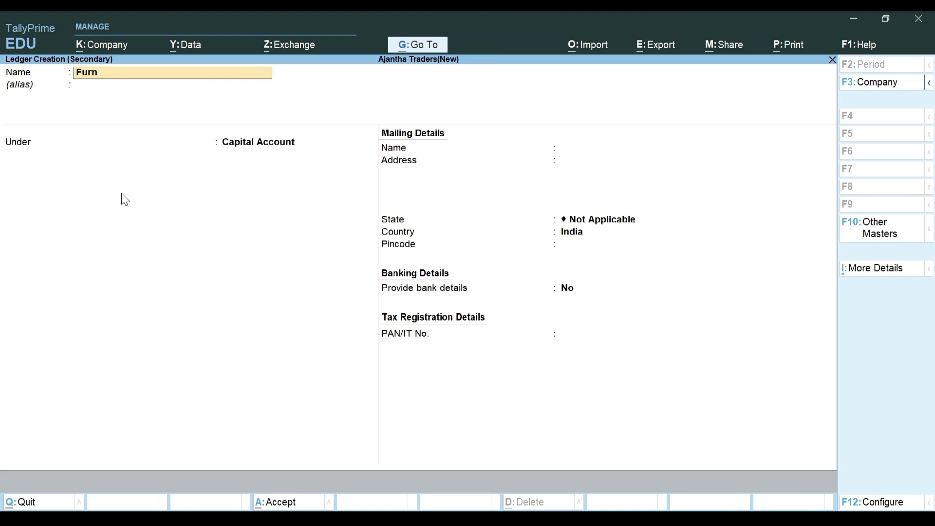
{"action": "key", "text": "Return"}
{"action": "key", "text": "Return"}
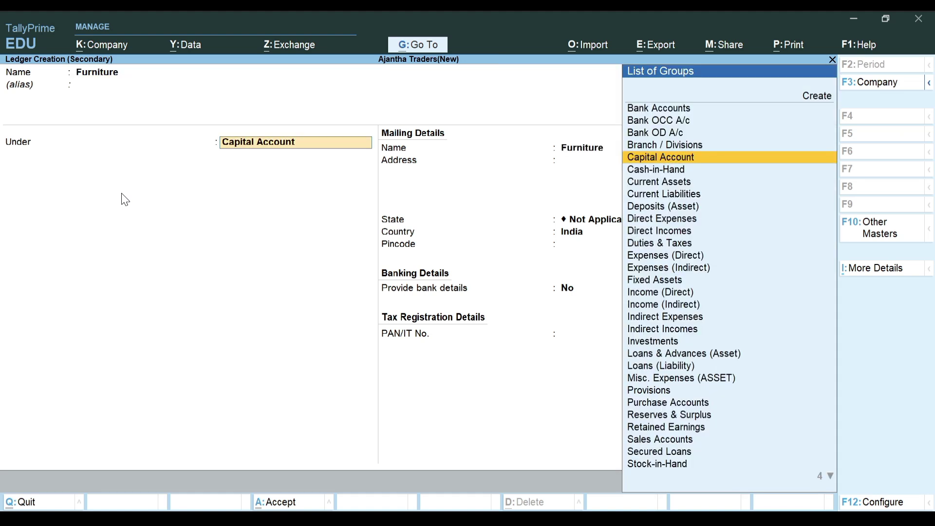
Step: Place the Furniture ledger under Fixed Assets, keep the default mailing, banking and tax details, and save it
{"action": "type", "text": "F"}
{"action": "key", "text": "Return"}
{"action": "key", "text": "Return"}
{"action": "key", "text": "Return"}
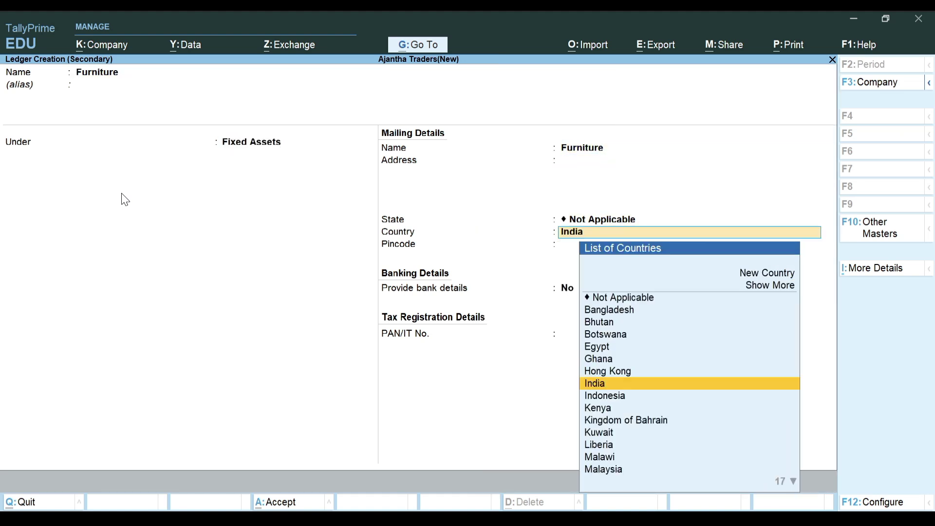
{"action": "key", "text": "Return"}
{"action": "key", "text": "Return"}
{"action": "key", "text": "Return"}
{"action": "key", "text": "Return"}
{"action": "key", "text": "Return"}
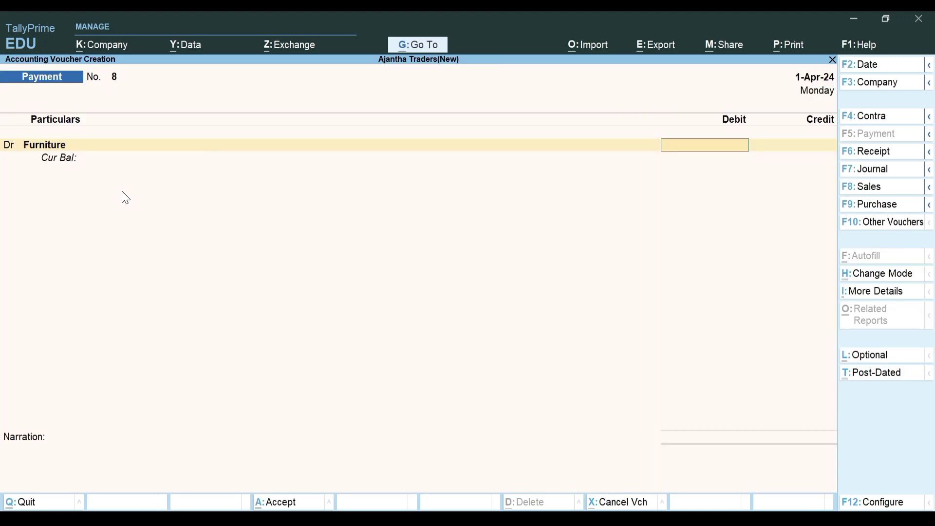
Step: Check the furniture purchase in the Word assignment, then return to TallyPrime and debit Furniture with 8,000.00
{"action": "left_click", "coordinate": [483, 519]}
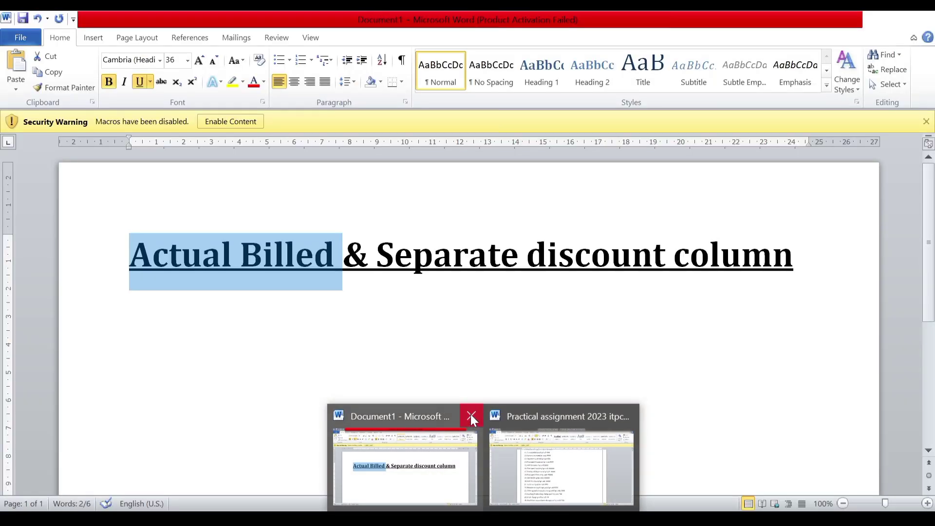
{"action": "left_click", "coordinate": [468, 424]}
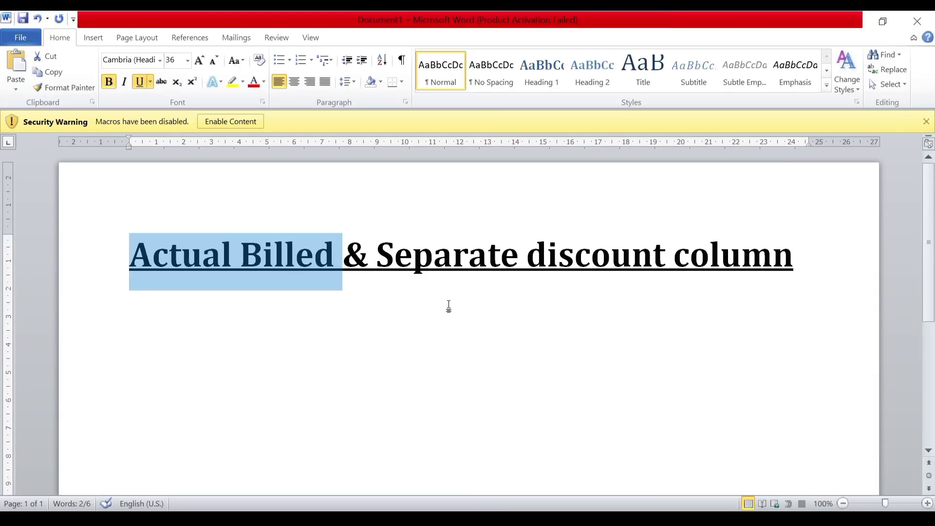
{"action": "left_click", "coordinate": [483, 518]}
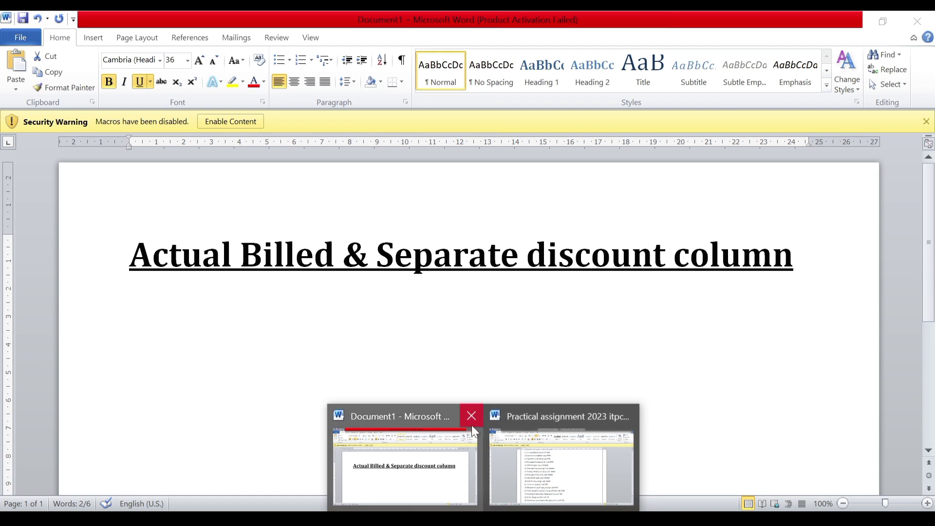
{"action": "left_click", "coordinate": [467, 295]}
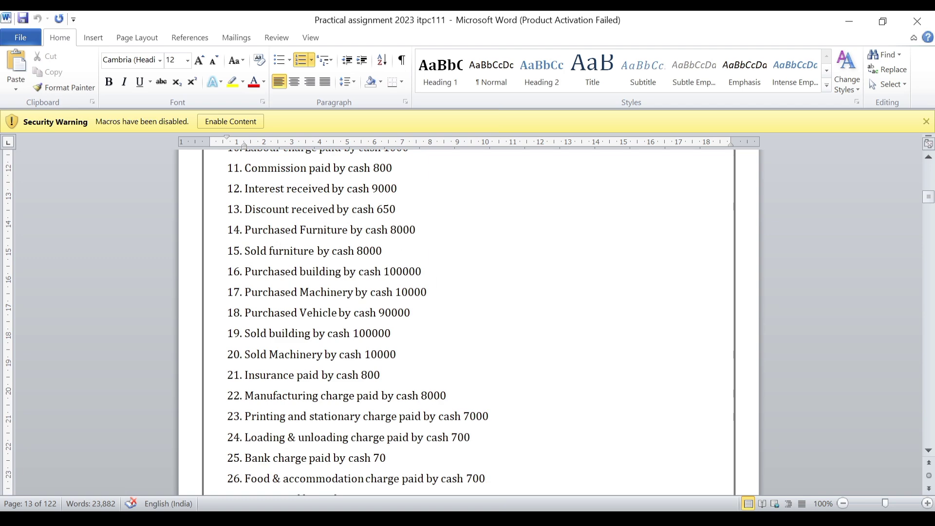
{"action": "key", "text": "alt+Tab"}
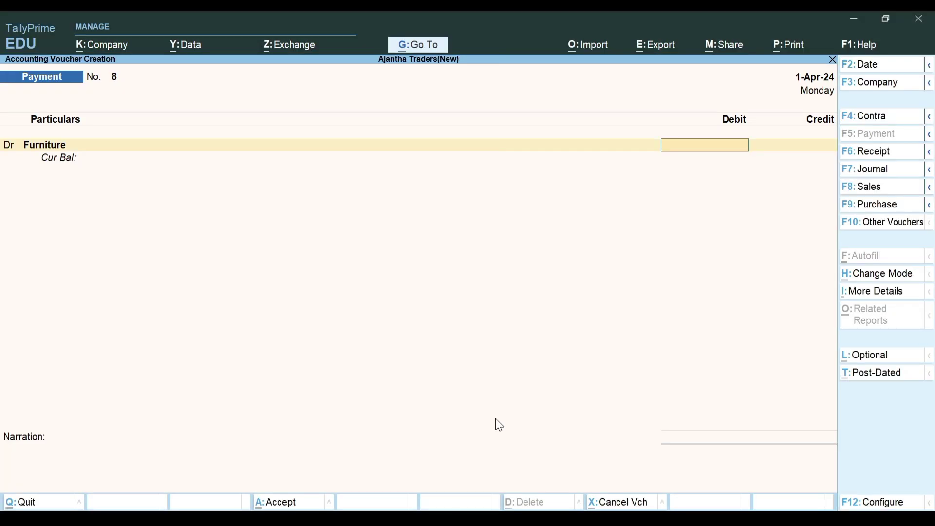
{"action": "key", "text": "Return"}
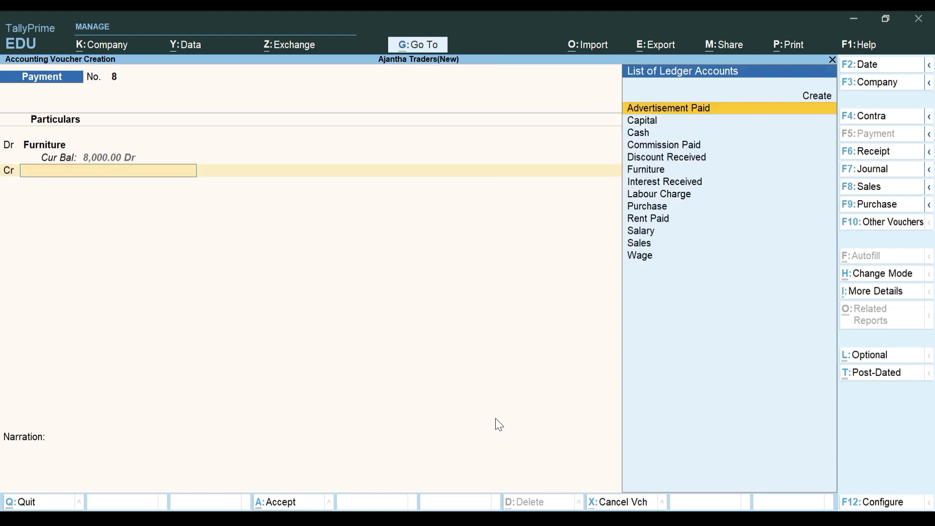
Step: Credit Cash with 8,000.00, leave the narration blank and accept the furniture payment voucher
{"action": "key", "text": "Down"}
{"action": "key", "text": "Down"}
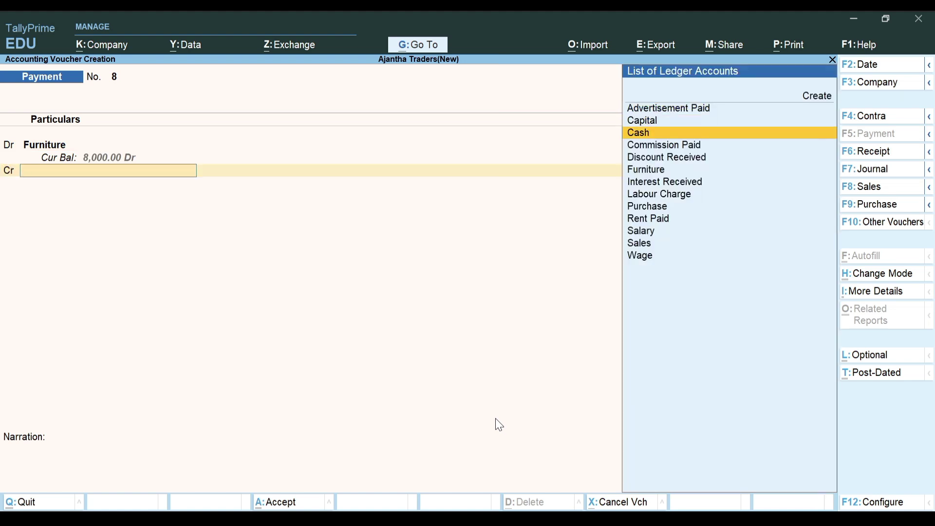
{"action": "key", "text": "Return"}
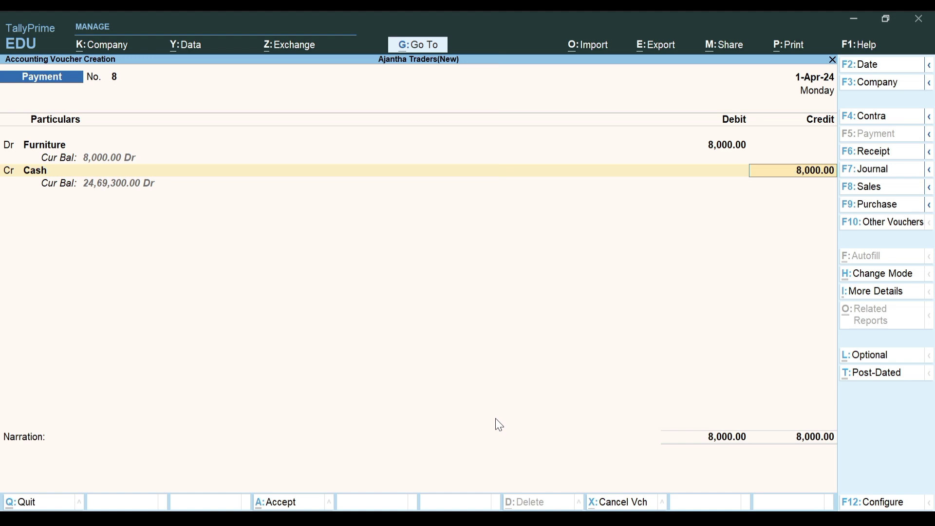
{"action": "key", "text": "Return"}
{"action": "key", "text": "Return"}
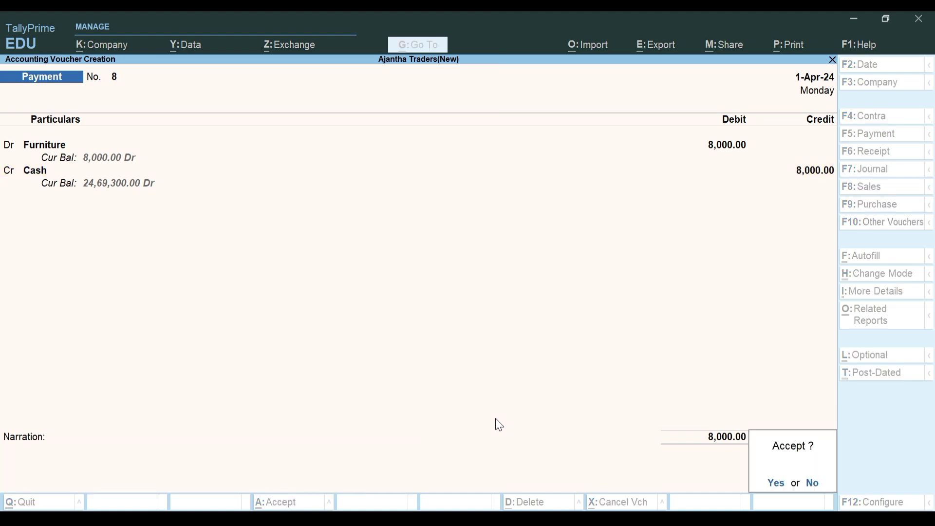
{"action": "key", "text": "Return"}
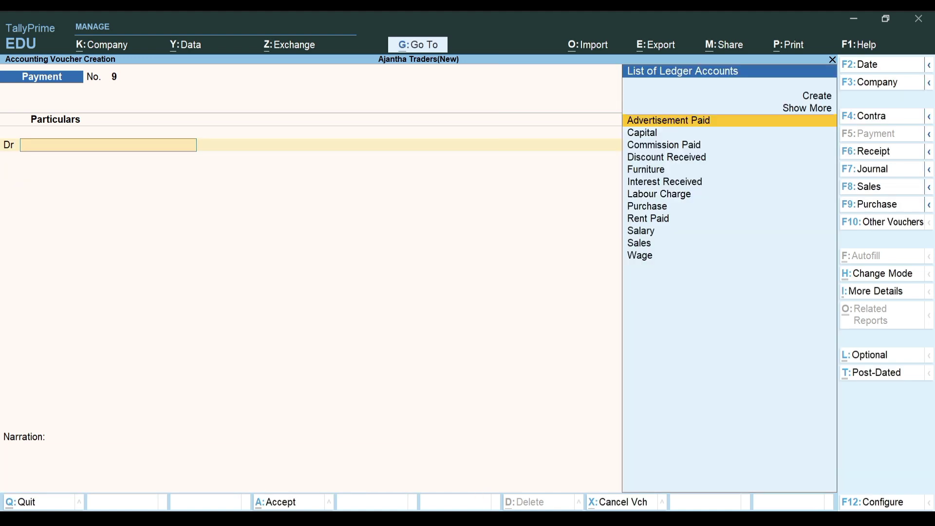
Step: Check the furniture sale in the Word assignment, then in TallyPrime start a receipt voucher crediting Furniture with 8000
{"action": "key", "text": "alt+Tab"}
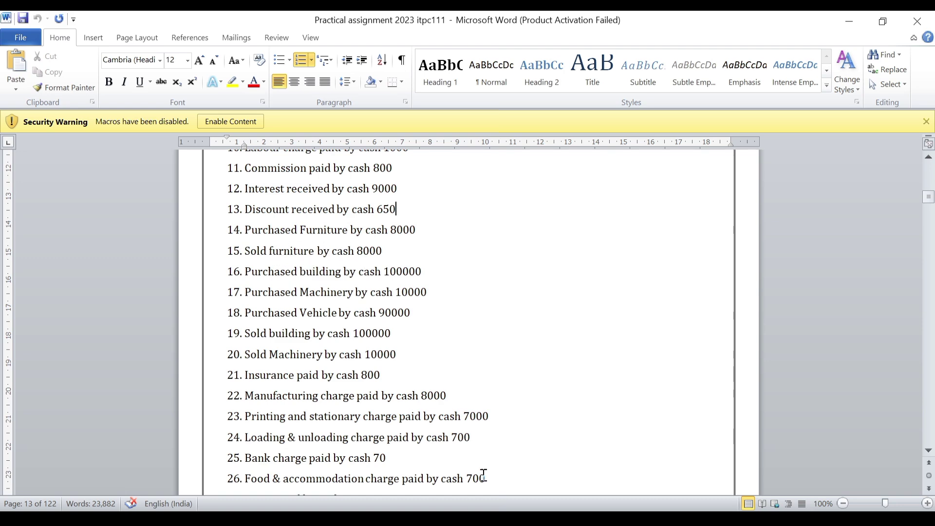
{"action": "key", "text": "alt+Tab"}
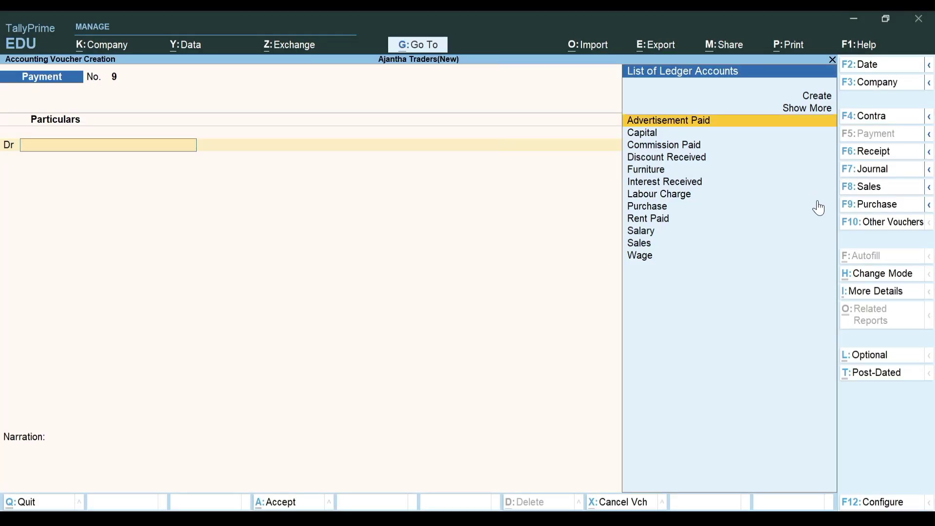
{"action": "left_click", "coordinate": [876, 152]}
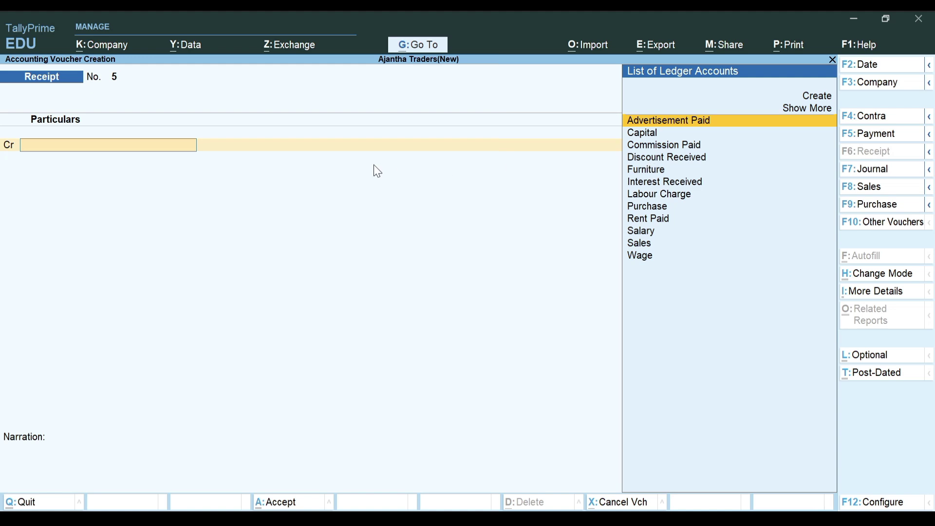
{"action": "type", "text": "F"}
{"action": "key", "text": "Return"}
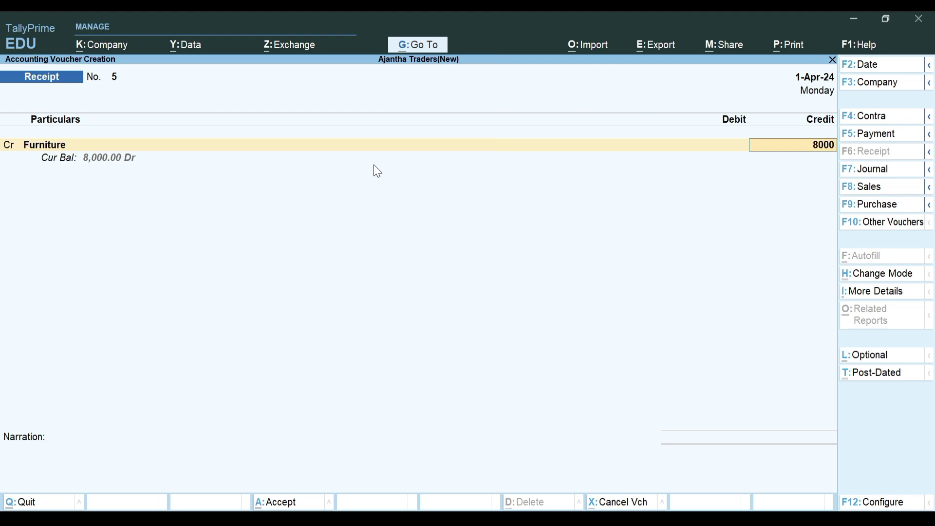
{"action": "key", "text": "Return"}
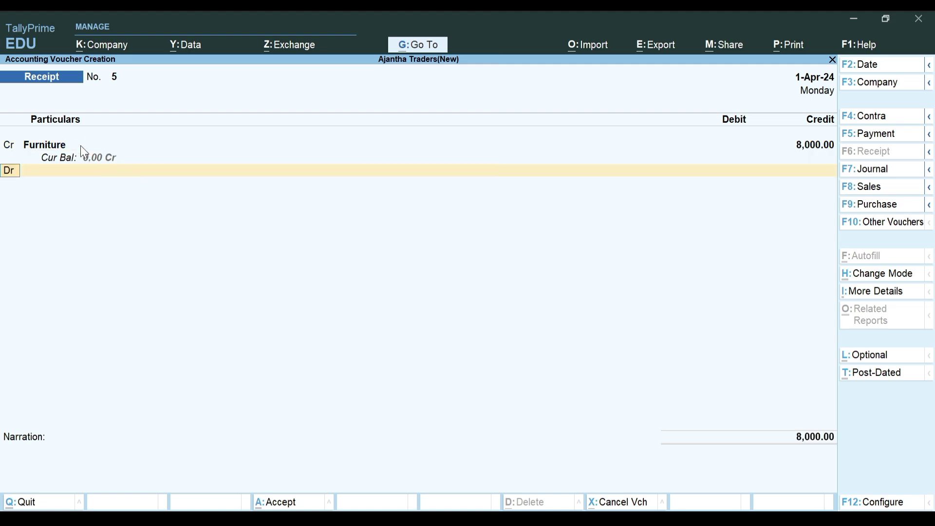
Step: Debit Cash with 8,000.00, leave the narration blank and accept the furniture sale receipt voucher
{"action": "key", "text": "Return"}
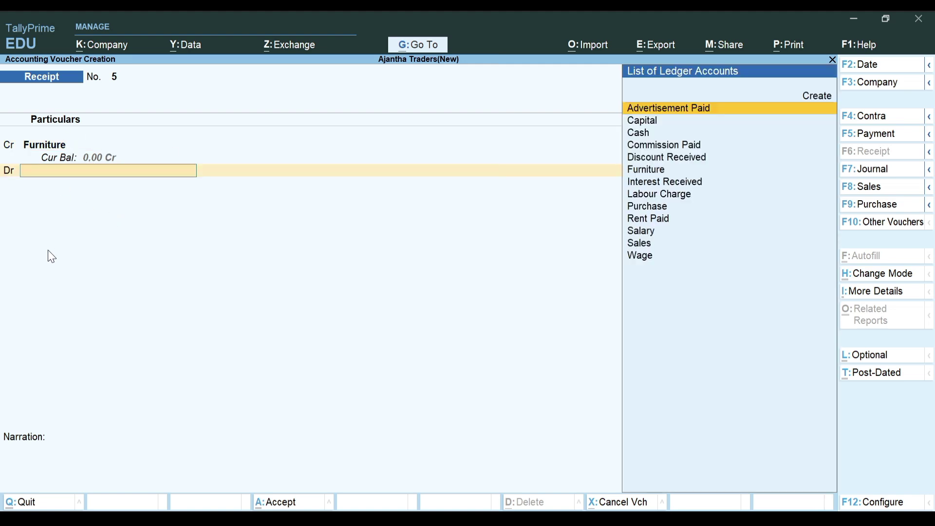
{"action": "key", "text": "Down"}
{"action": "key", "text": "Down"}
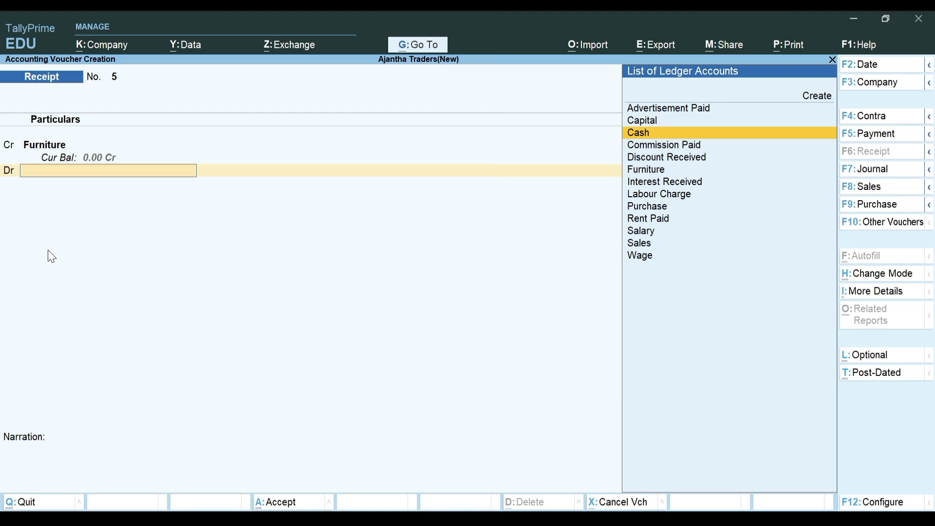
{"action": "key", "text": "Return"}
{"action": "key", "text": "Return"}
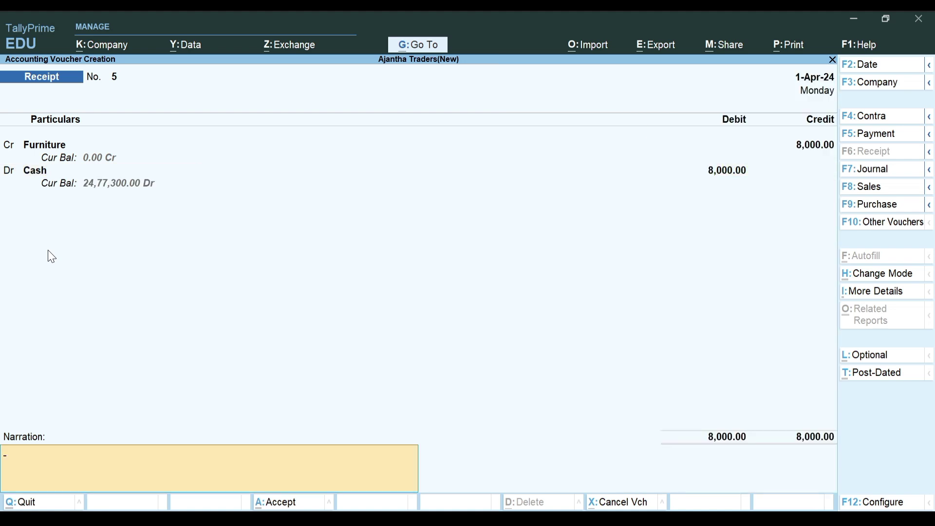
{"action": "key", "text": "Return"}
{"action": "key", "text": "Return"}
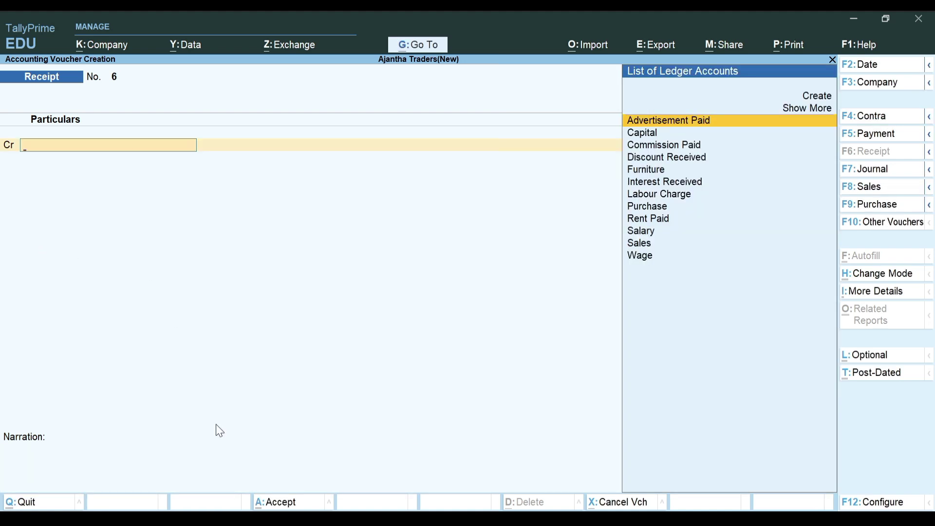
Step: Check the building purchase in the Word assignment, then return to TallyPrime and start a payment voucher
{"action": "key", "text": "alt+Tab"}
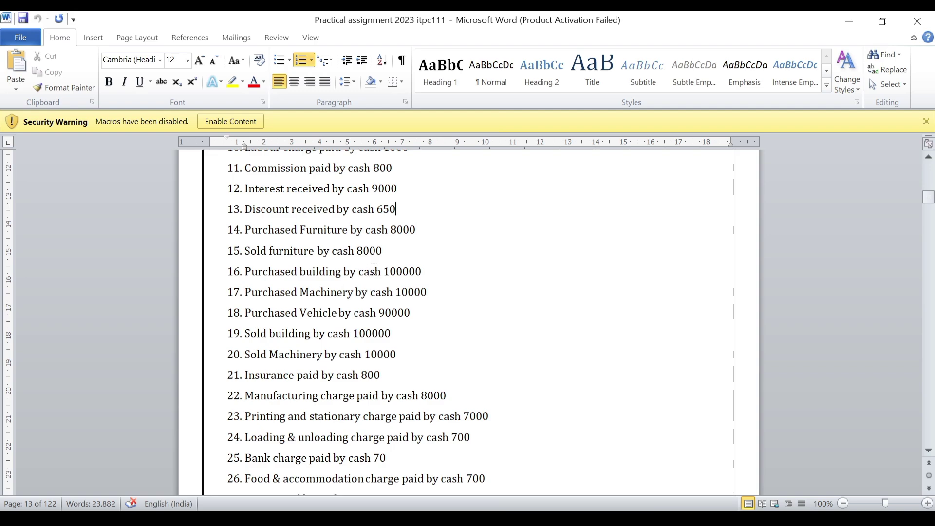
{"action": "key", "text": "alt+Tab"}
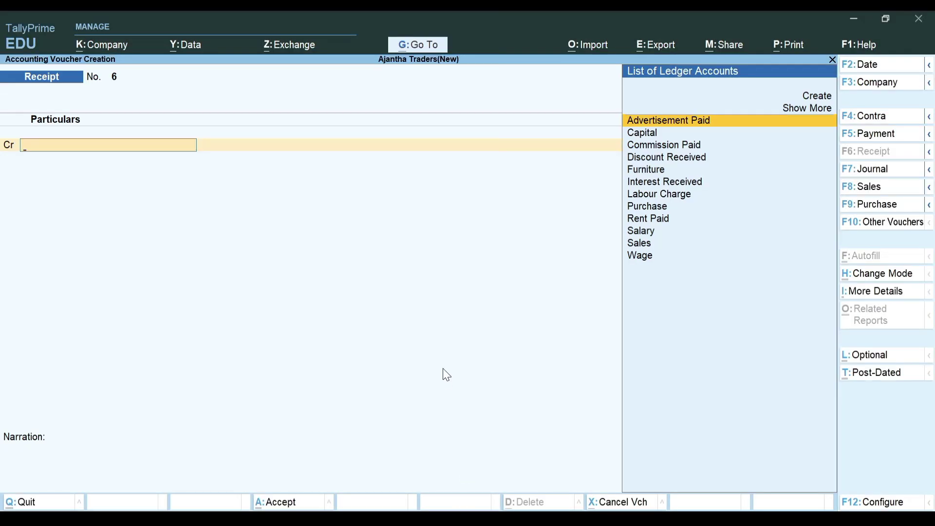
{"action": "left_click", "coordinate": [878, 134]}
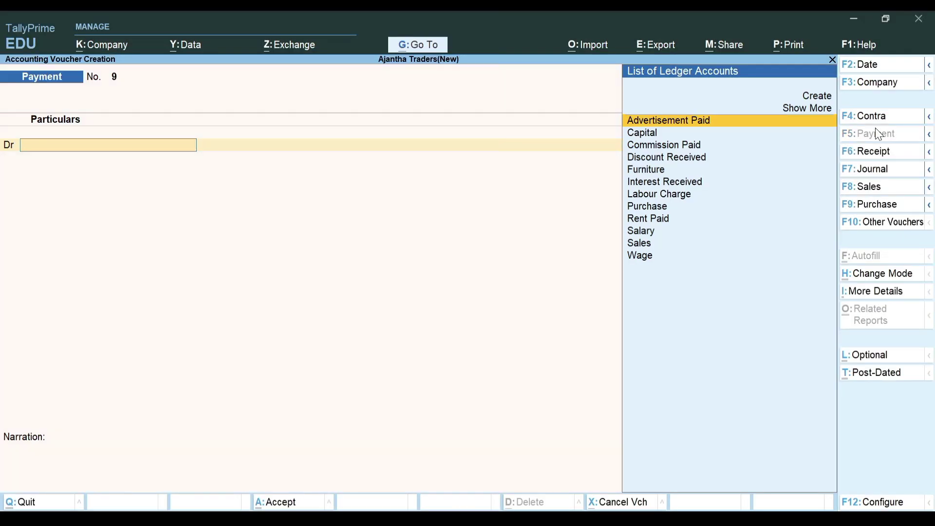
Step: Create a ledger named Buiding under Fixed Assets from the voucher's debit line, keeping the other ledger details at their defaults
{"action": "key", "text": "alt+c"}
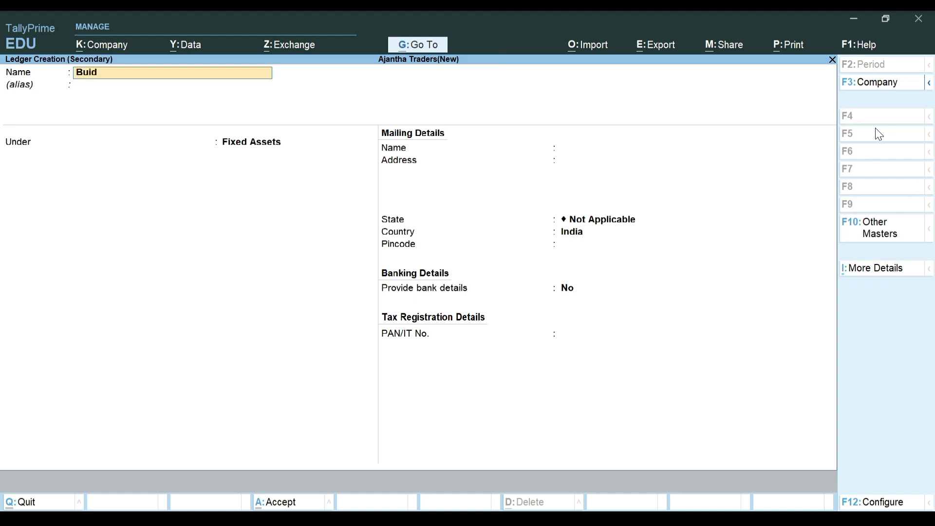
{"action": "key", "text": "Return"}
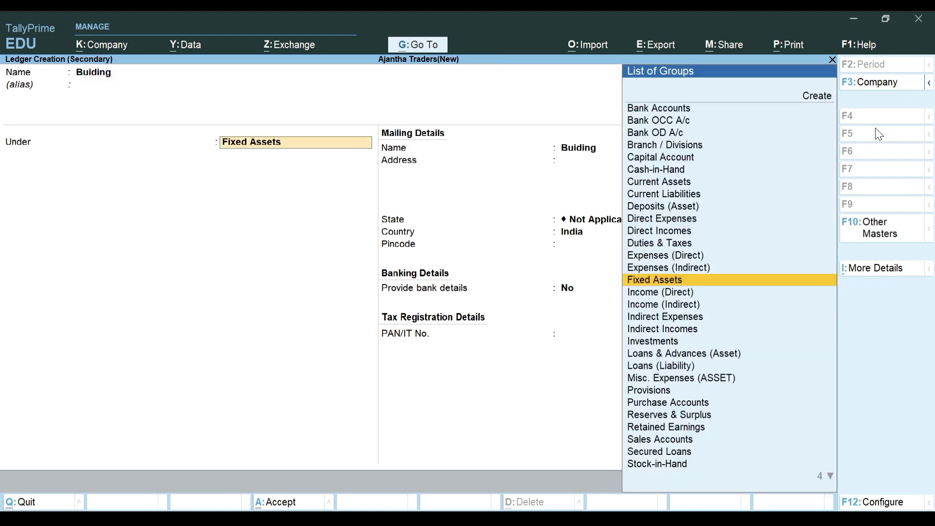
{"action": "key", "text": "Return"}
{"action": "key", "text": "Return"}
{"action": "key", "text": "Return"}
{"action": "key", "text": "Return"}
{"action": "key", "text": "Return"}
{"action": "key", "text": "Return"}
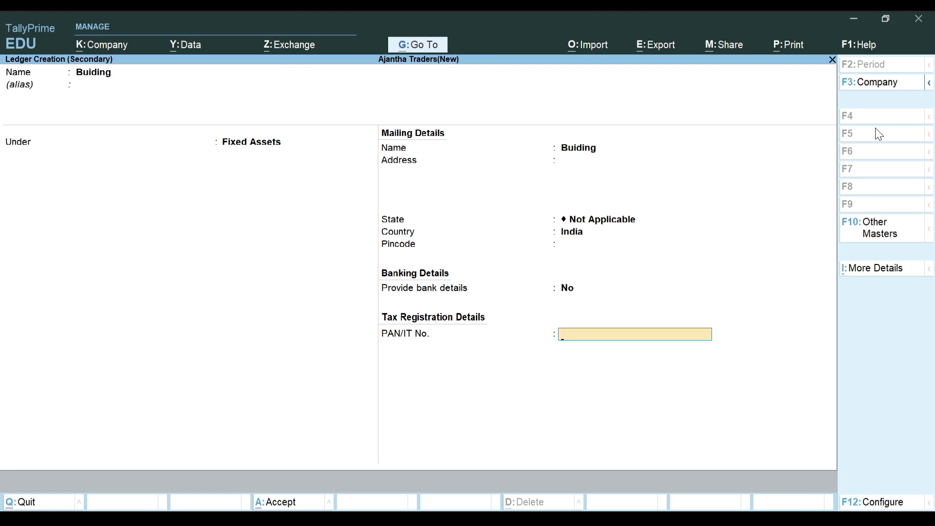
{"action": "key", "text": "Return"}
{"action": "key", "text": "Return"}
{"action": "key", "text": "Return"}
Step: Debit Buiding and credit Cash with 1,00,000.00, leave the narration blank and accept the payment voucher
{"action": "type", "text": "100000"}
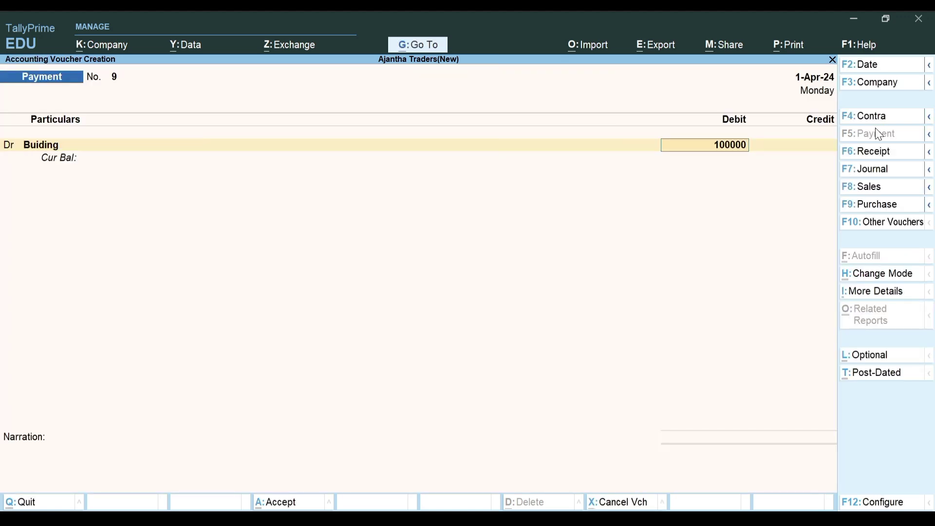
{"action": "key", "text": "Return"}
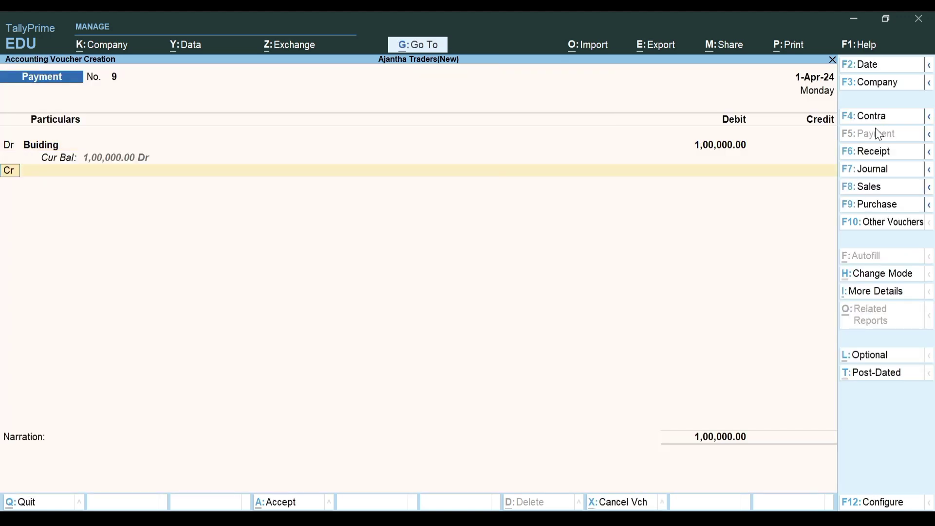
{"action": "key", "text": "Down"}
{"action": "key", "text": "Down"}
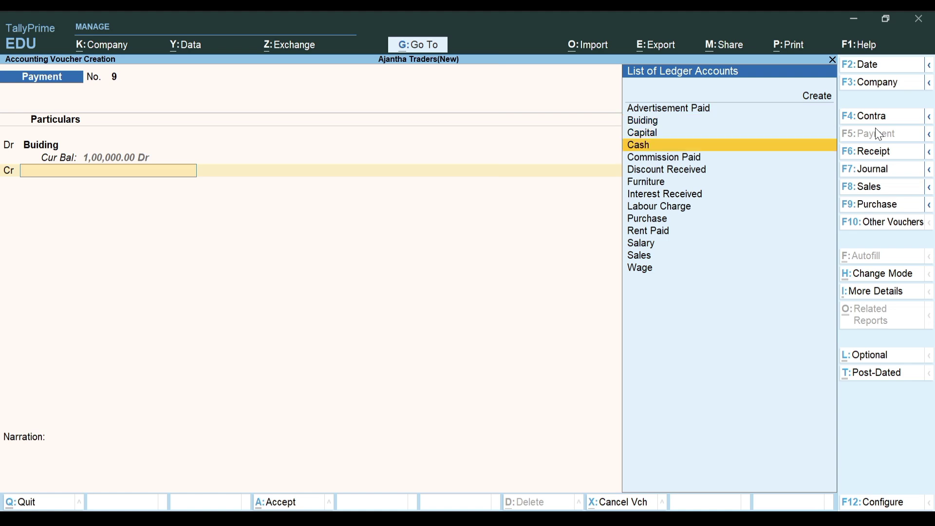
{"action": "key", "text": "Return"}
{"action": "key", "text": "Return"}
{"action": "key", "text": "Return"}
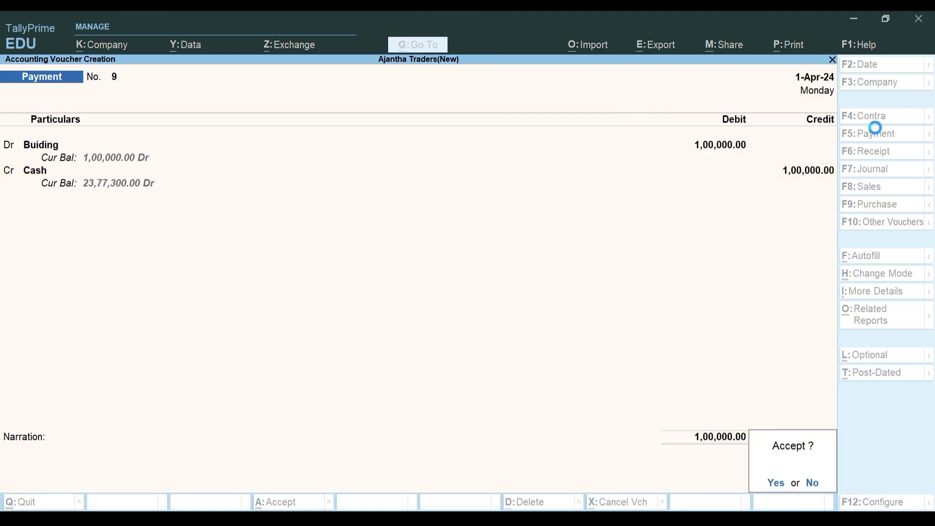
{"action": "key", "text": "Return"}
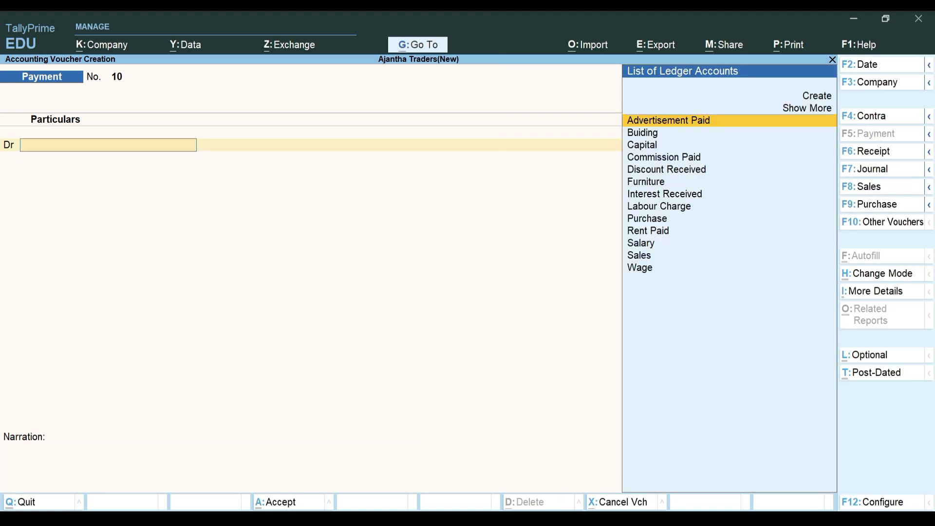
Step: Check the machinery purchase in the Word assignment, then in TallyPrime create a Machinery ledger under Fixed Assets for the debit line
{"action": "left_click", "coordinate": [482, 519]}
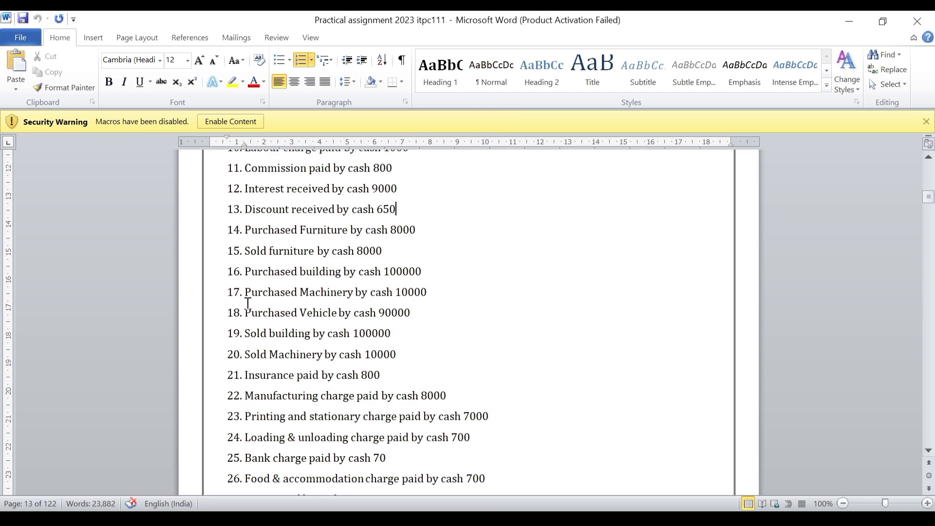
{"action": "left_click", "coordinate": [452, 519]}
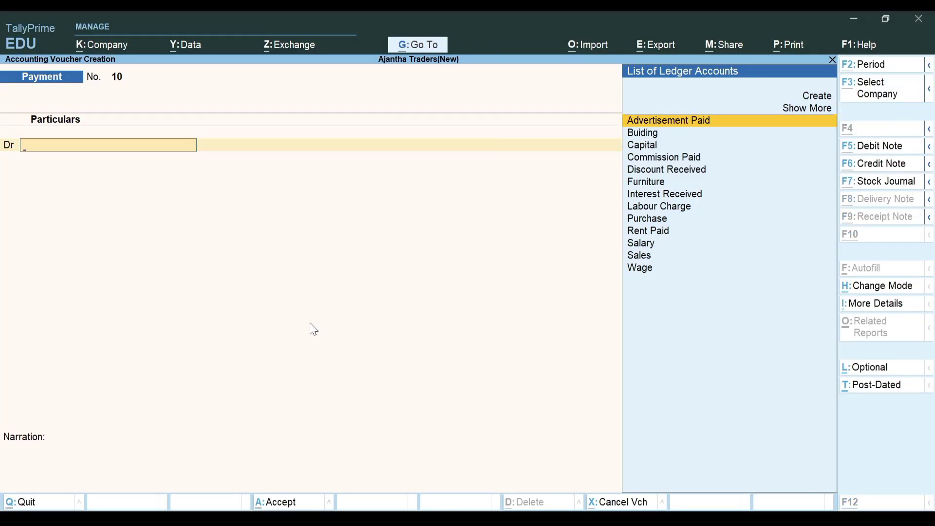
{"action": "key", "text": "alt+c"}
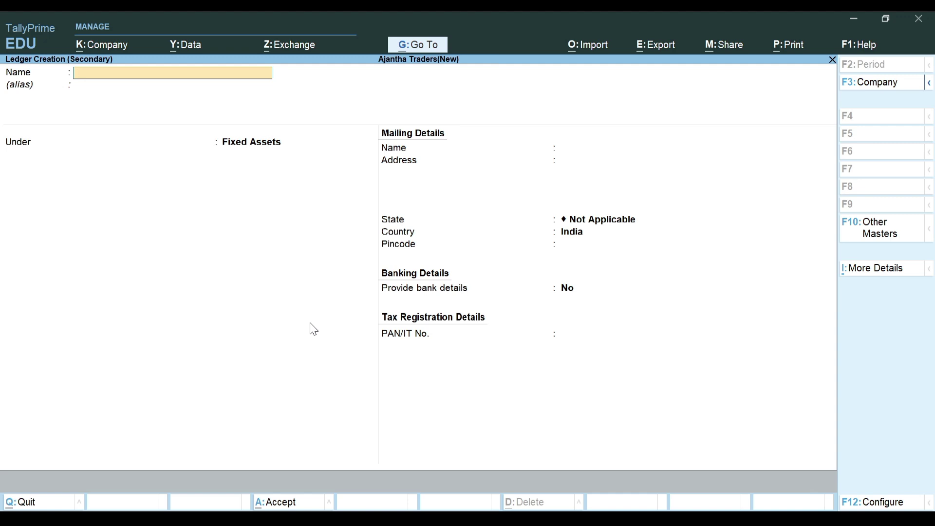
{"action": "type", "text": "Mac"}
{"action": "key", "text": "Return"}
{"action": "key", "text": "Return"}
{"action": "key", "text": "Return"}
{"action": "key", "text": "Return"}
{"action": "key", "text": "Return"}
{"action": "key", "text": "Return"}
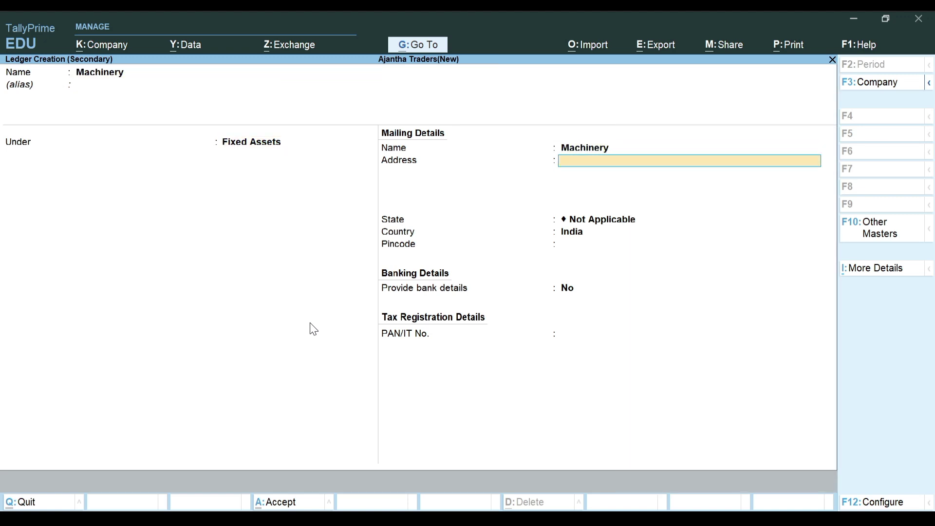
{"action": "key", "text": "Return"}
{"action": "key", "text": "Return"}
{"action": "key", "text": "Return"}
{"action": "key", "text": "Return"}
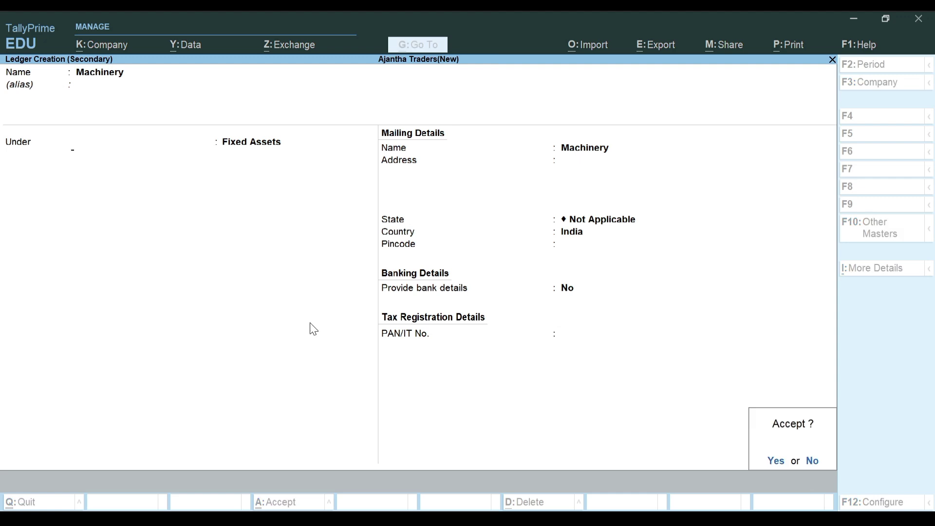
Step: Debit Machinery and credit Cash with 10000, leave the narration blank and accept the payment voucher
{"action": "type", "text": "10000"}
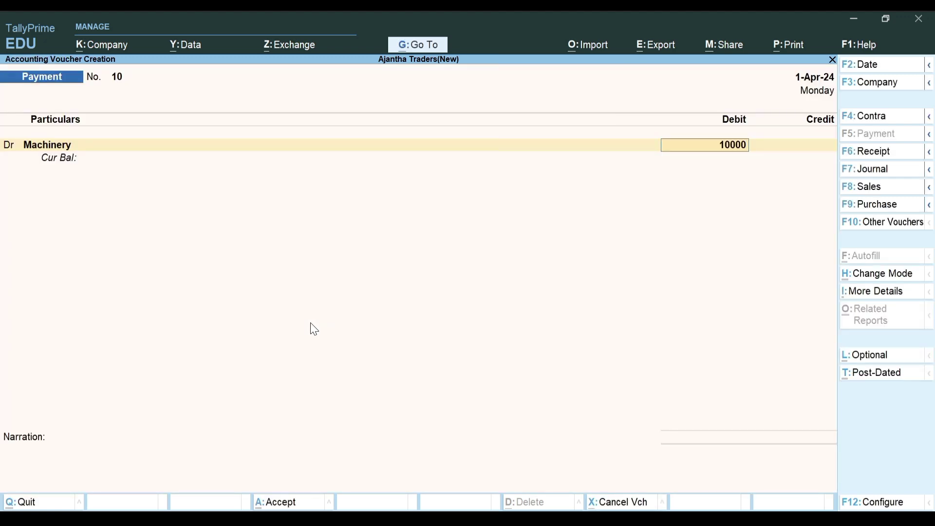
{"action": "key", "text": "Return"}
{"action": "key", "text": "Down"}
{"action": "key", "text": "Down"}
{"action": "key", "text": "Down"}
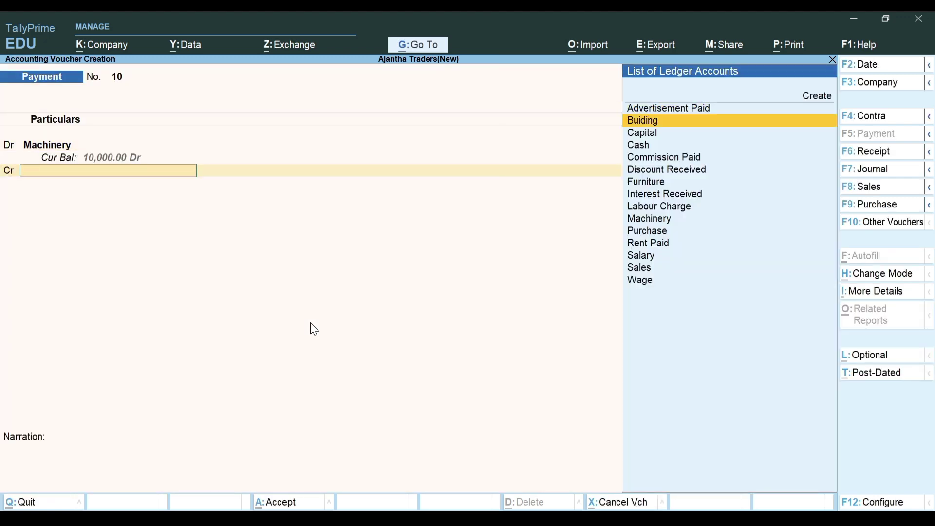
{"action": "key", "text": "Return"}
{"action": "key", "text": "Return"}
{"action": "key", "text": "Return"}
{"action": "key", "text": "Return"}
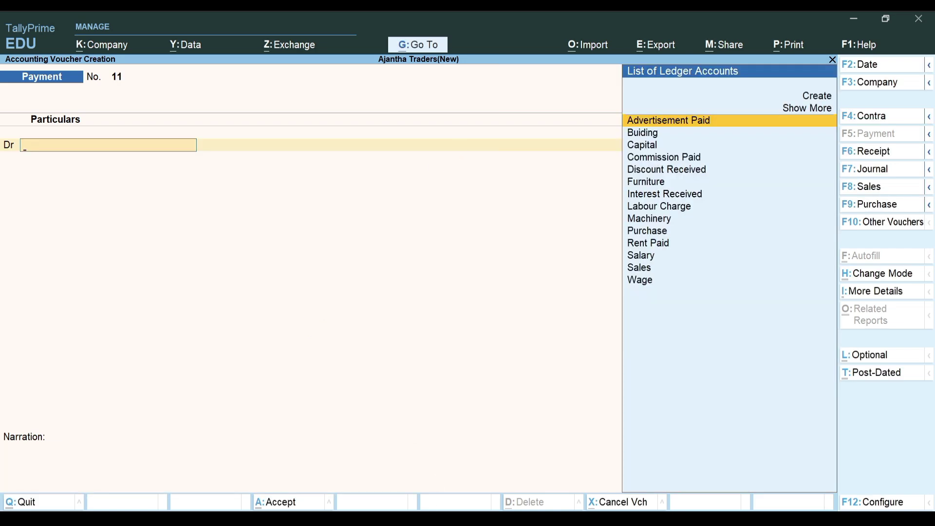
Step: Check the vehicle purchase in the Word assignment, then in TallyPrime create a Vehicle ledger under Fixed Assets for the debit line
{"action": "key", "text": "alt+Tab"}
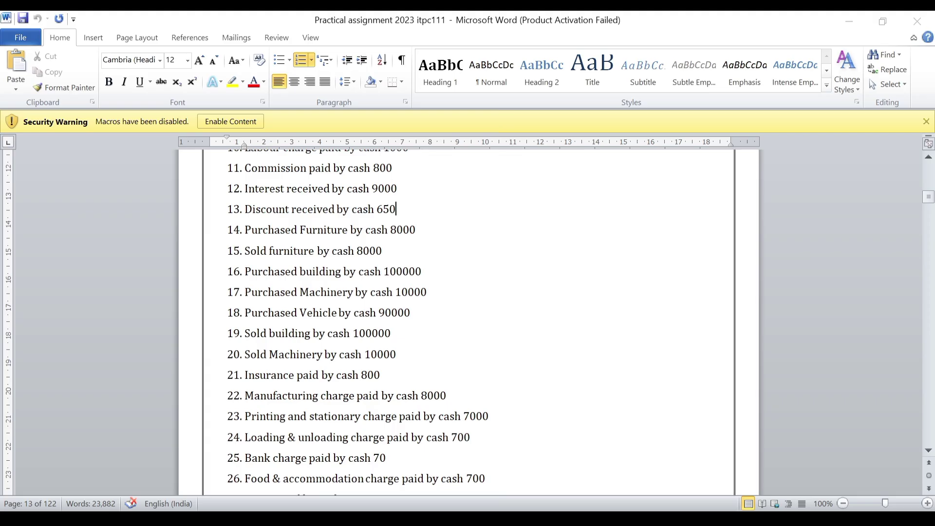
{"action": "key", "text": "alt+c"}
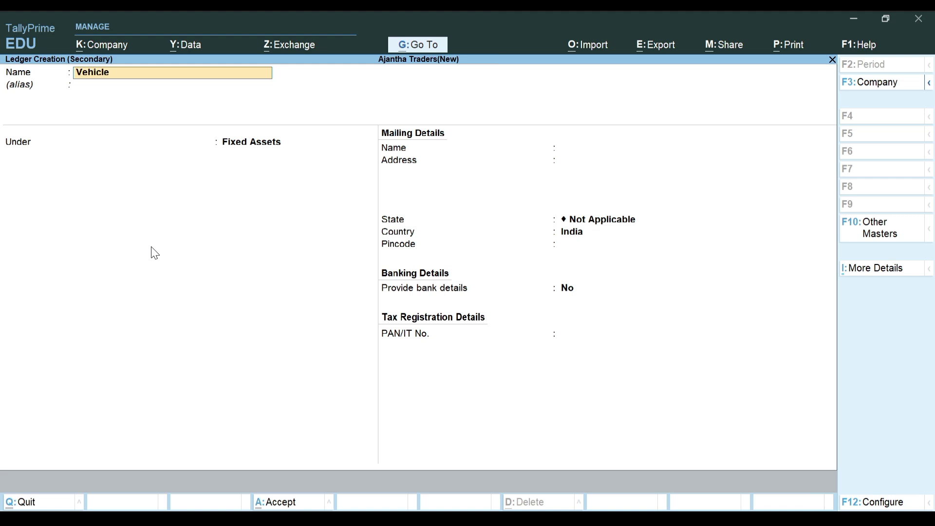
{"action": "key", "text": "Return"}
{"action": "key", "text": "Return"}
{"action": "key", "text": "Return"}
{"action": "key", "text": "Return"}
{"action": "key", "text": "Return"}
{"action": "key", "text": "Return"}
{"action": "key", "text": "Return"}
{"action": "key", "text": "Return"}
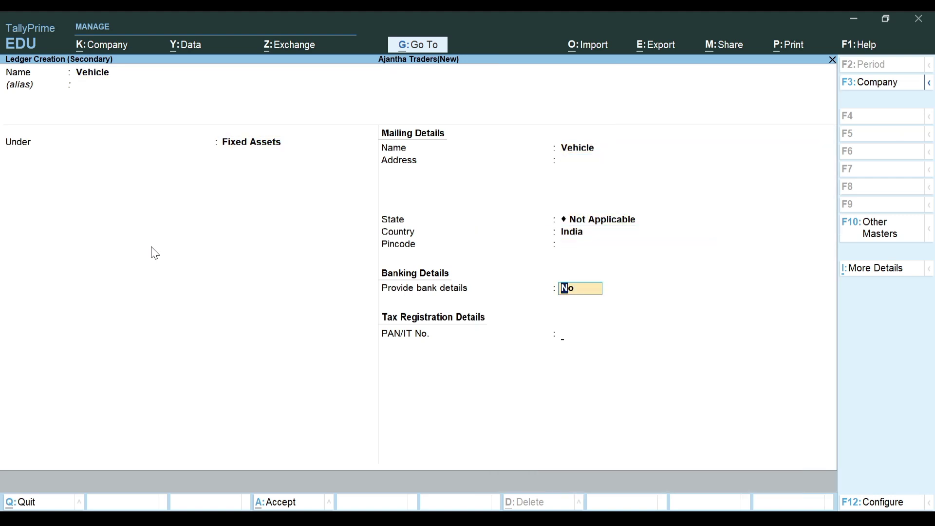
{"action": "key", "text": "Return"}
{"action": "key", "text": "Return"}
{"action": "key", "text": "Return"}
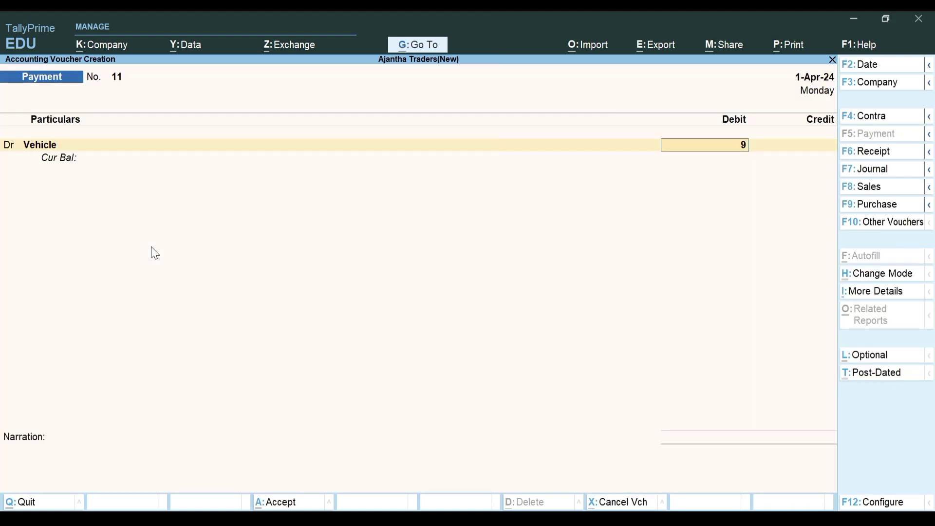
Step: Debit Vehicle and credit Cash with 90,000.00, leave the narration blank and accept the payment voucher
{"action": "key", "text": "Return"}
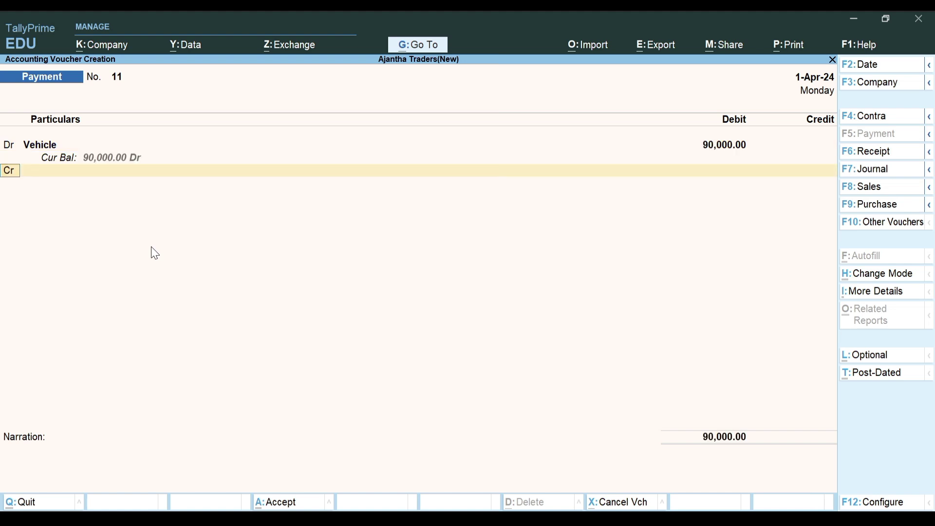
{"action": "key", "text": "Down"}
{"action": "key", "text": "Down"}
{"action": "key", "text": "Down"}
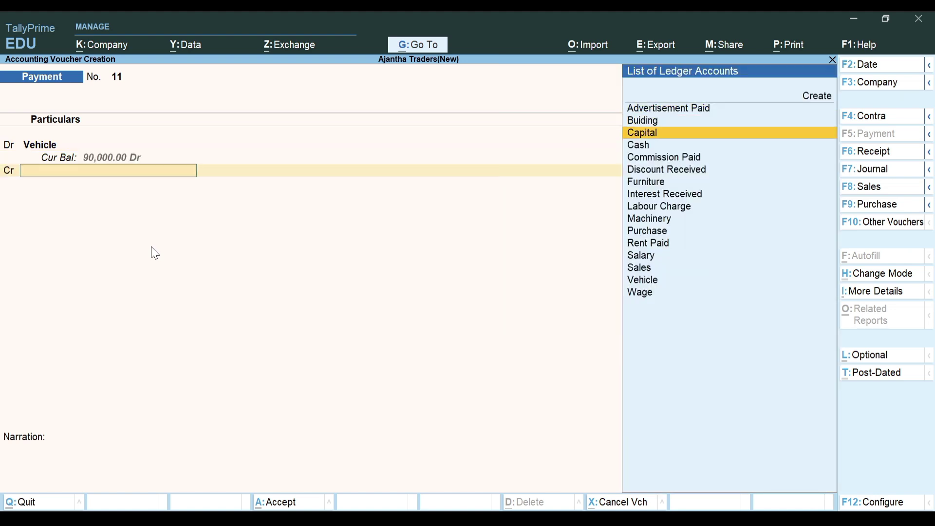
{"action": "key", "text": "Return"}
{"action": "key", "text": "Return"}
{"action": "key", "text": "Return"}
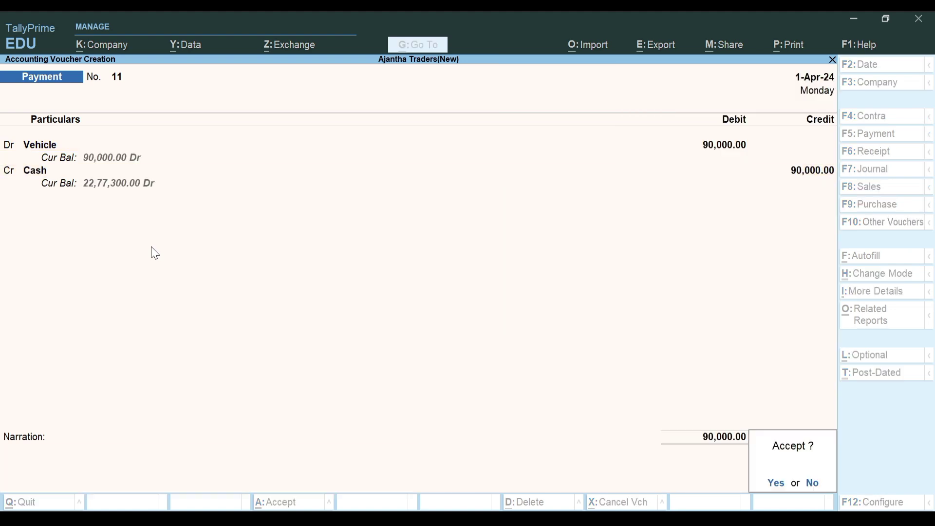
{"action": "key", "text": "Return"}
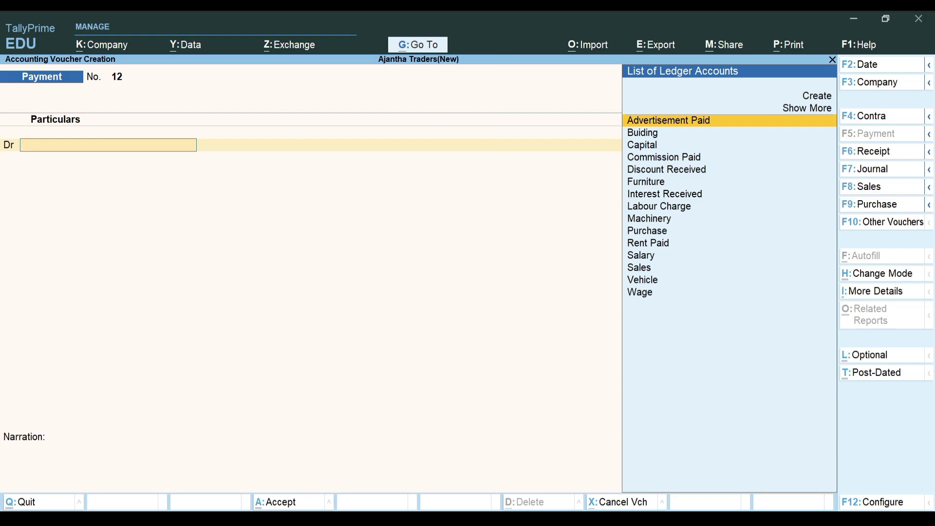
Step: Check the building sale in the Word assignment, then in TallyPrime start a receipt voucher crediting Buiding with 100000
{"action": "key", "text": "alt+Tab"}
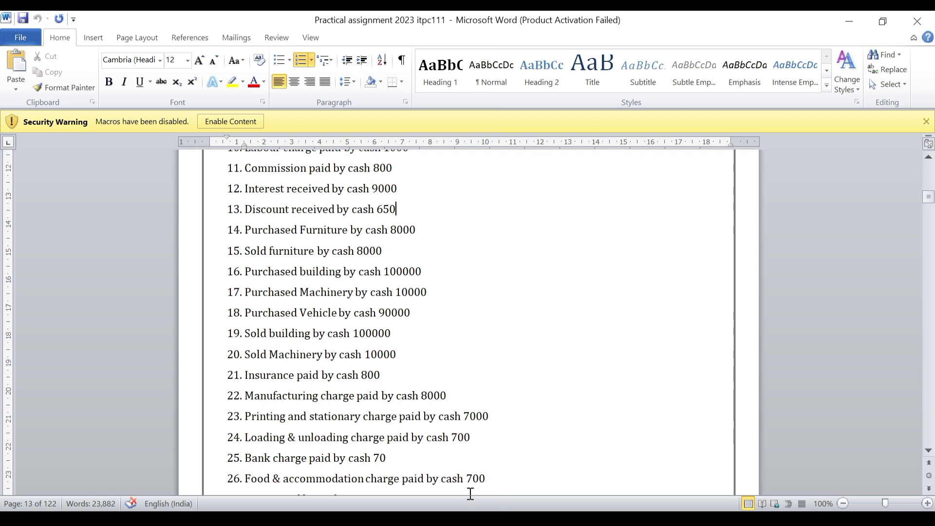
{"action": "left_click", "coordinate": [477, 518]}
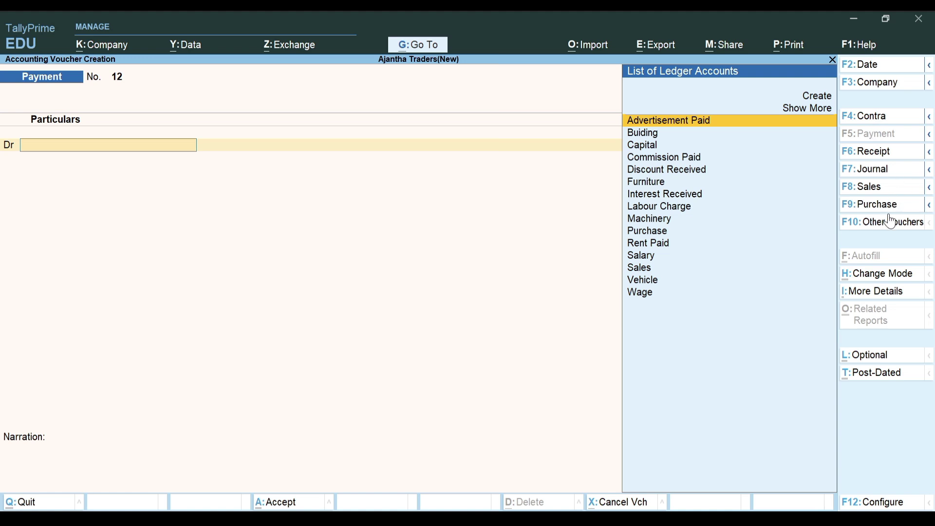
{"action": "left_click", "coordinate": [873, 155]}
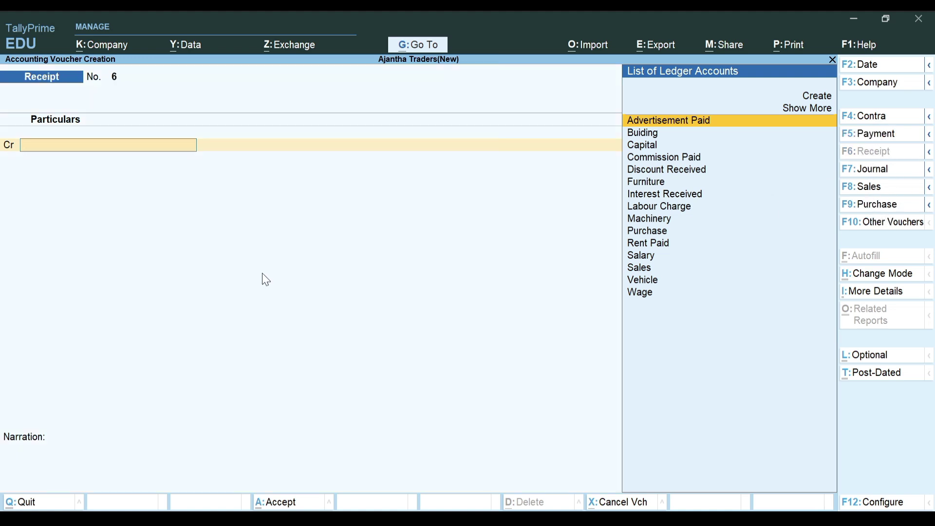
{"action": "type", "text": "B"}
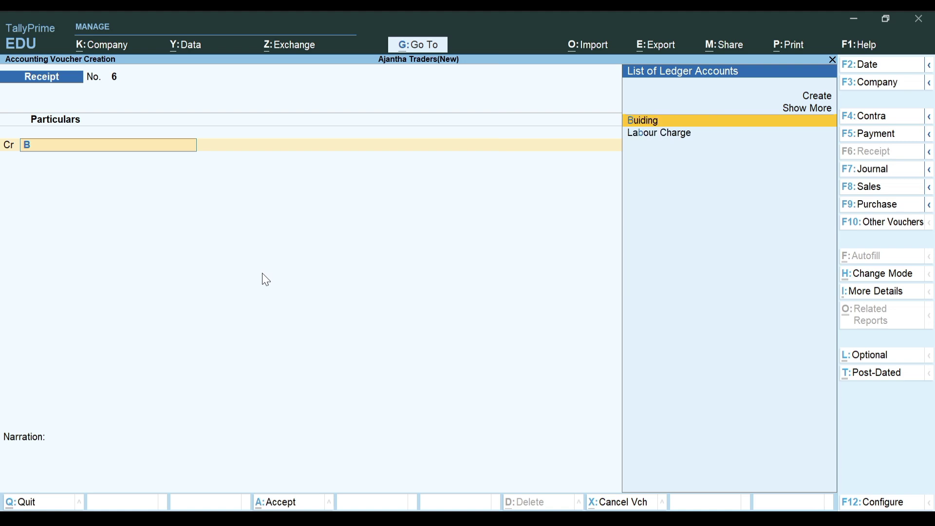
{"action": "key", "text": "Return"}
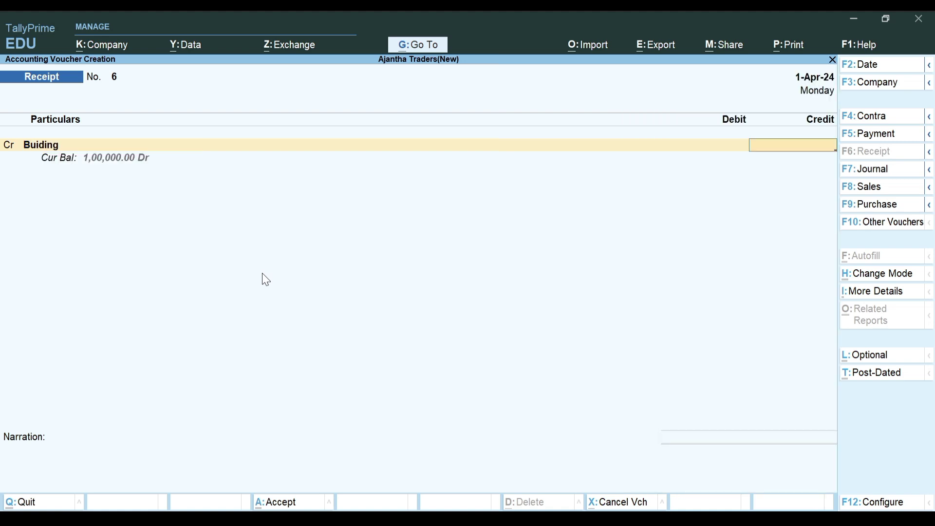
{"action": "type", "text": "100000"}
{"action": "key", "text": "Return"}
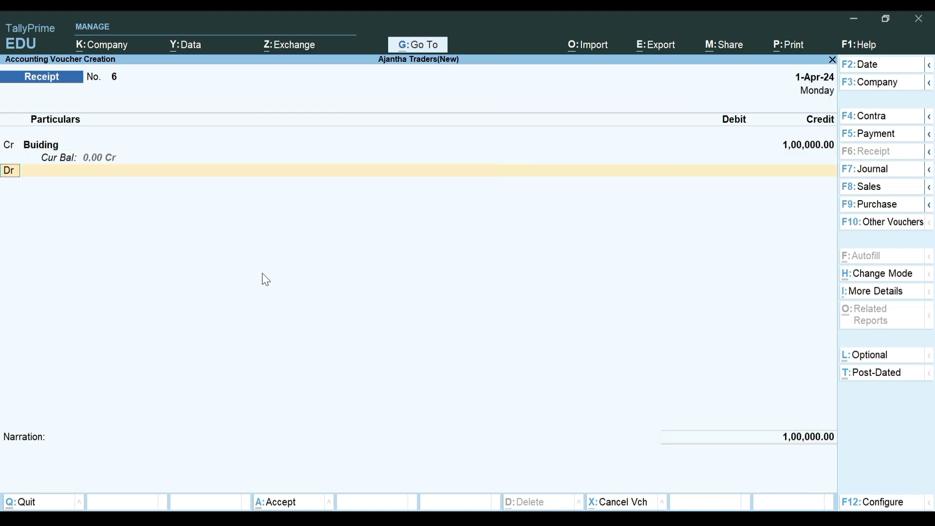
Step: Debit Cash with 1,00,000.00 for the building sale, leave the narration blank and accept the receipt voucher
{"action": "key", "text": "Return"}
{"action": "key", "text": "Down"}
{"action": "key", "text": "Down"}
{"action": "key", "text": "Down"}
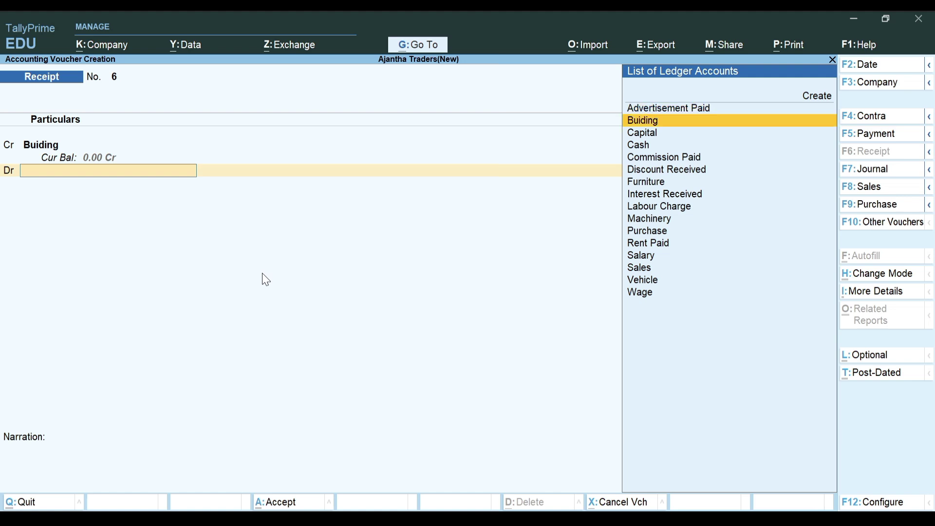
{"action": "key", "text": "Return"}
{"action": "key", "text": "Return"}
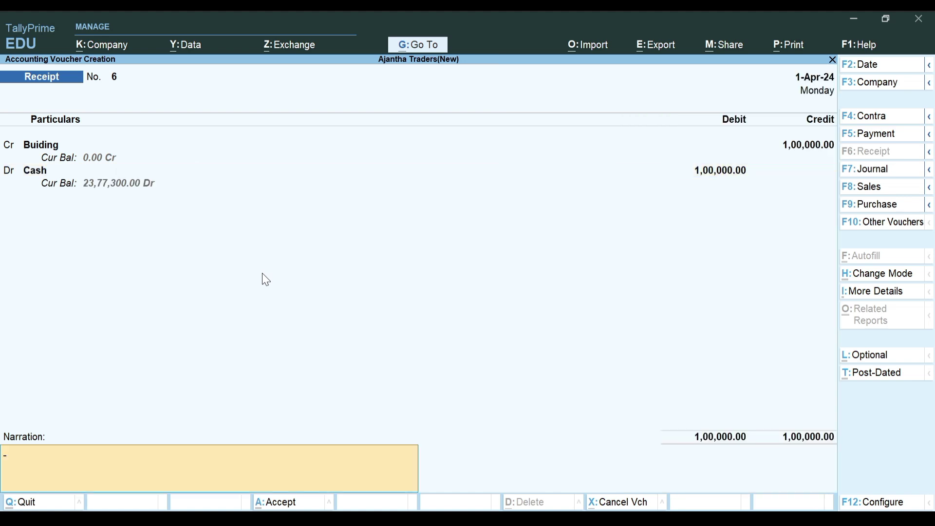
{"action": "key", "text": "Return"}
{"action": "key", "text": "Return"}
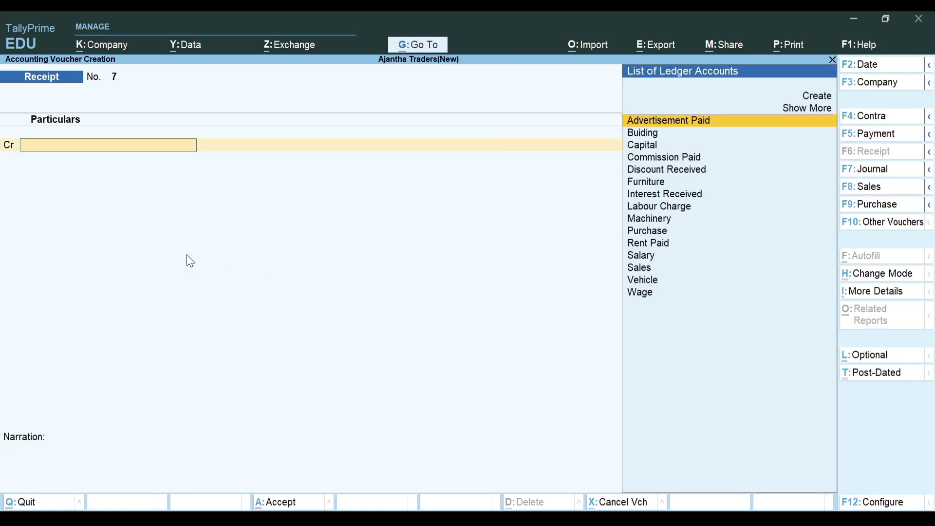
Step: Check the machinery sale in the Word assignment, then in TallyPrime credit Machinery with 10,000 in the new receipt voucher
{"action": "key", "text": "alt+Tab"}
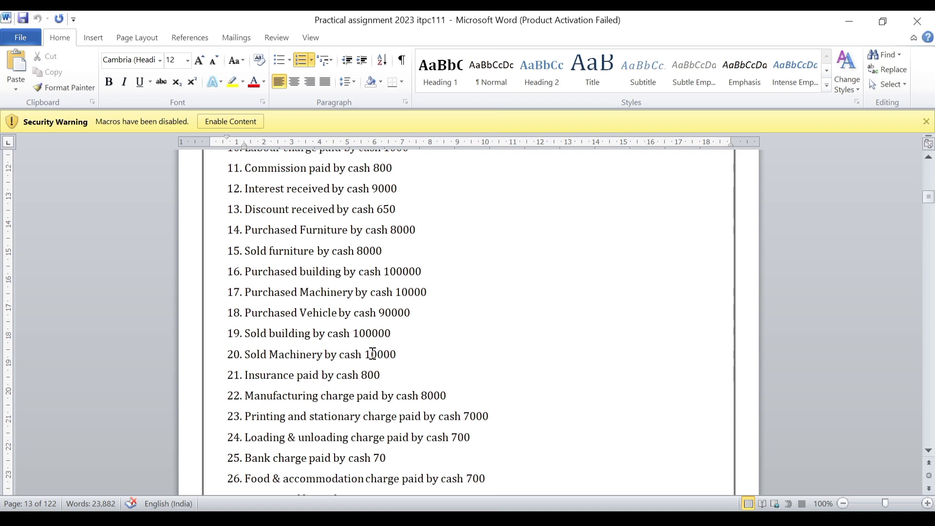
{"action": "key", "text": "alt+Tab"}
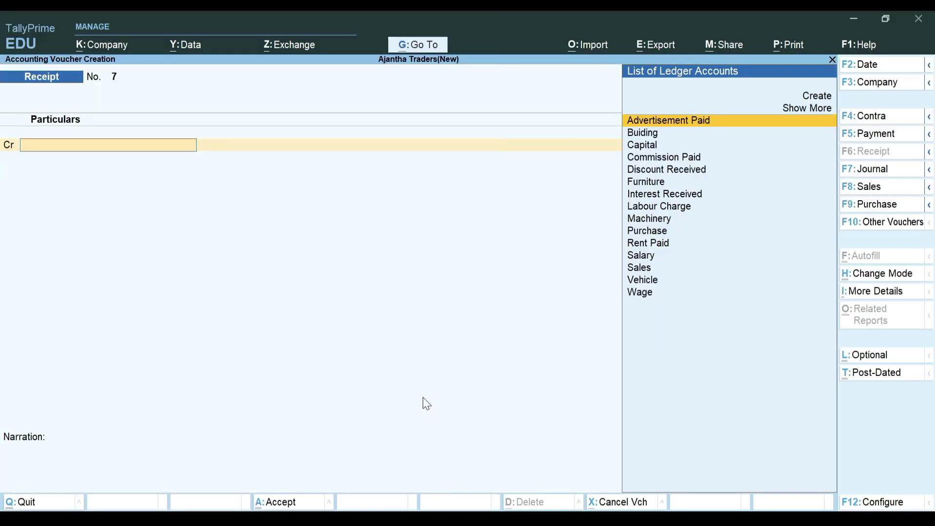
{"action": "type", "text": "M"}
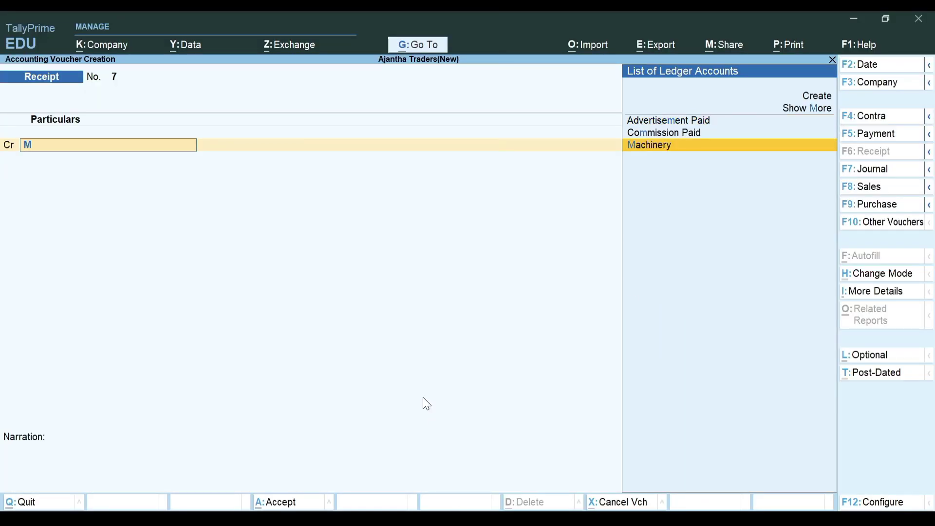
{"action": "key", "text": "Return"}
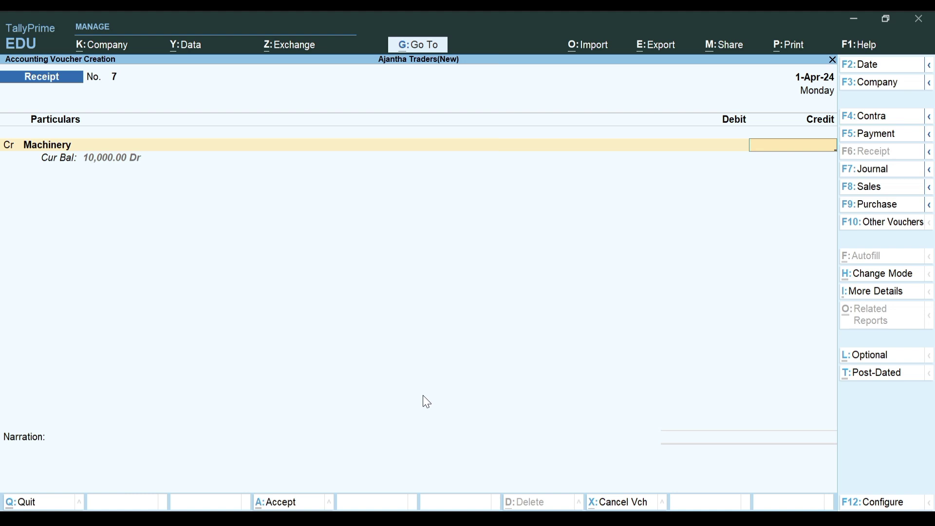
{"action": "type", "text": "10,000"}
{"action": "key", "text": "Return"}
{"action": "key", "text": "Return"}
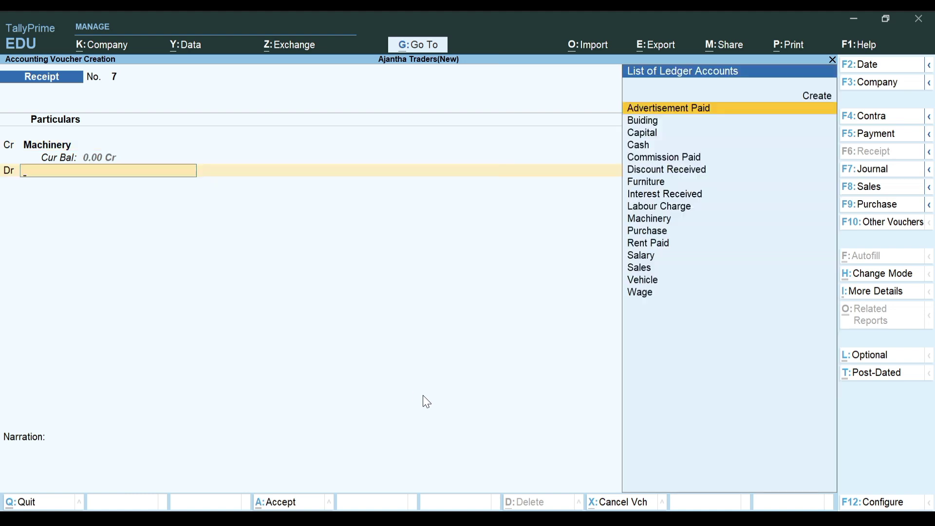
Step: Debit Cash with 10,000.00 for the machinery sale, leave the narration blank and accept the receipt voucher
{"action": "key", "text": "Down"}
{"action": "key", "text": "Down"}
{"action": "key", "text": "Down"}
{"action": "key", "text": "Return"}
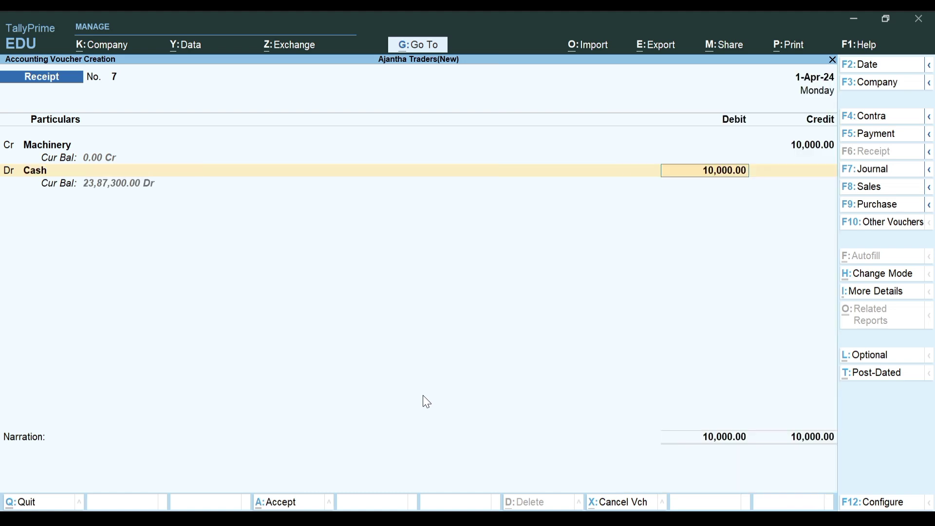
{"action": "key", "text": "Return"}
{"action": "key", "text": "Return"}
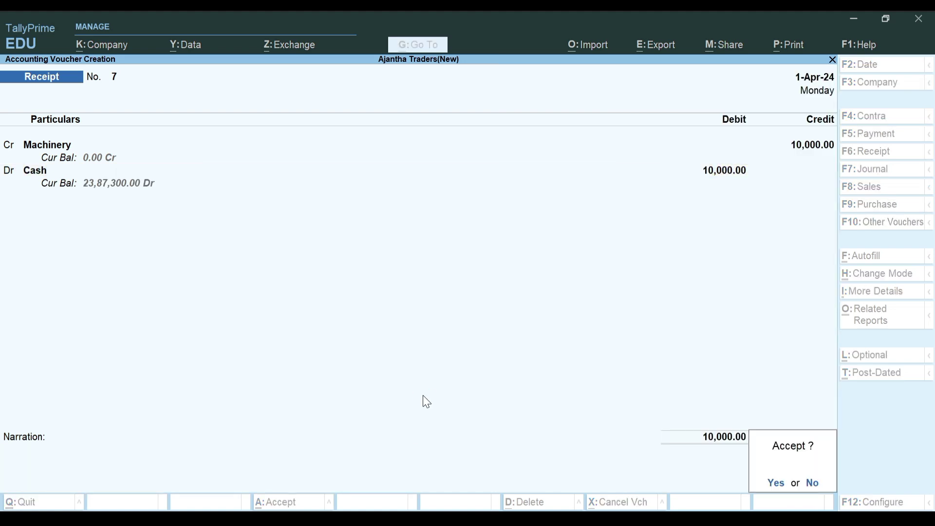
{"action": "key", "text": "Return"}
Step: Check the insurance payment in the Word assignment, then switch to TallyPrime and start a payment voucher
{"action": "key", "text": "alt+Tab"}
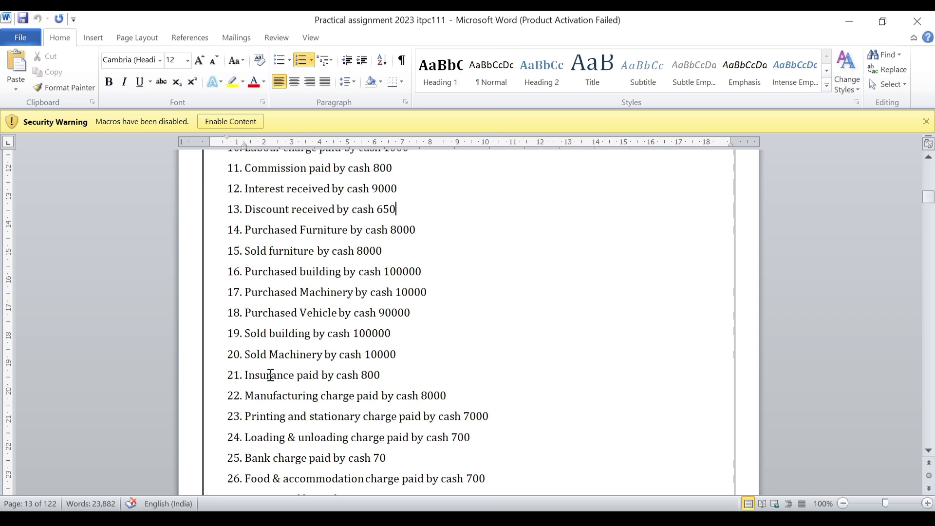
{"action": "scroll", "coordinate": [253, 377], "scroll_direction": "down", "scroll_amount": 1}
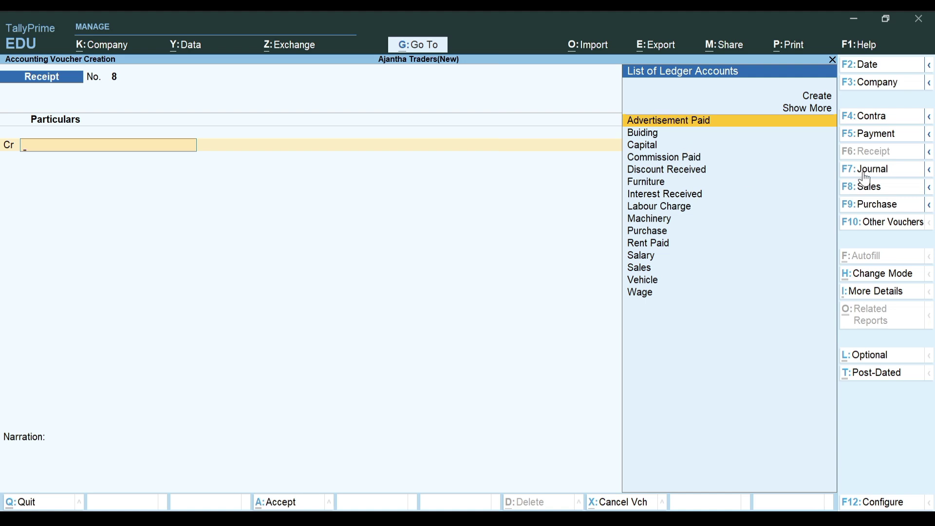
{"action": "left_click", "coordinate": [871, 134]}
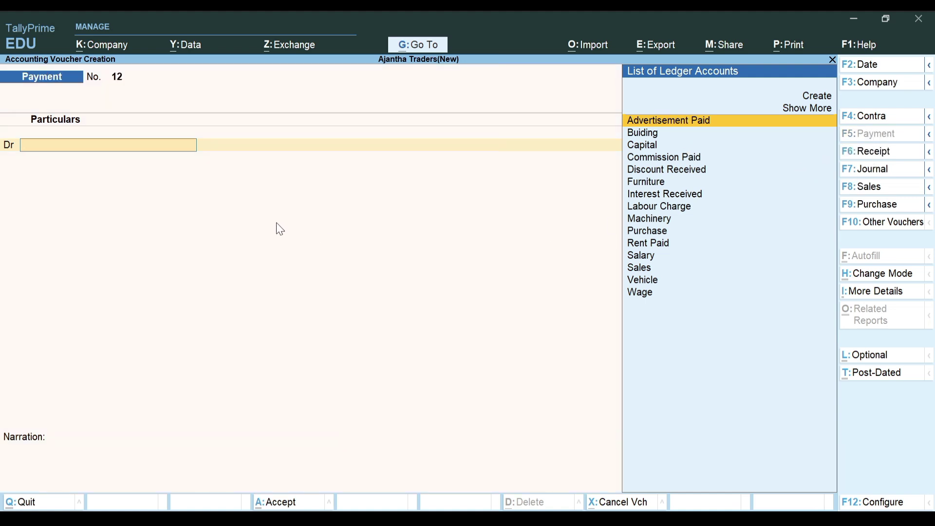
Step: Create an Insurance ledger under Indirect Expenses for the debit line, with the ledger type Not Applicable
{"action": "type", "text": "I"}
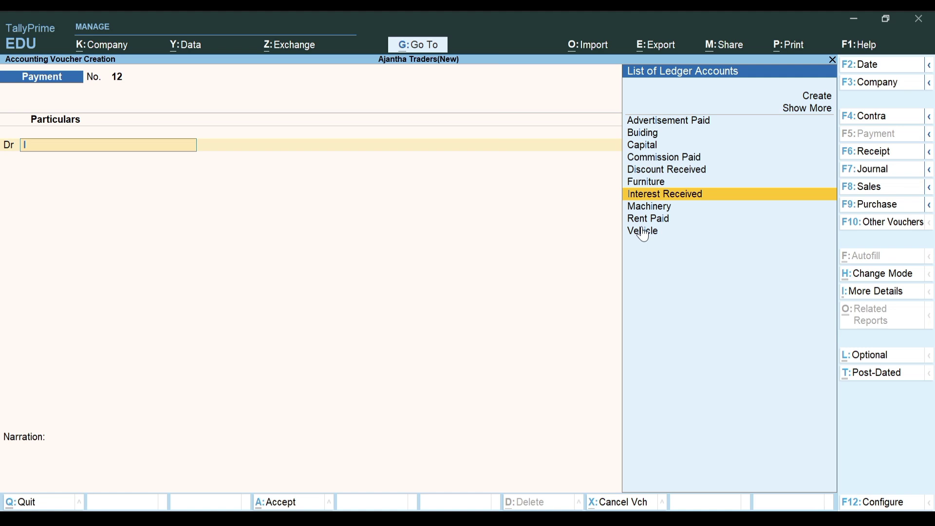
{"action": "key", "text": "alt"}
{"action": "key", "text": "alt+c"}
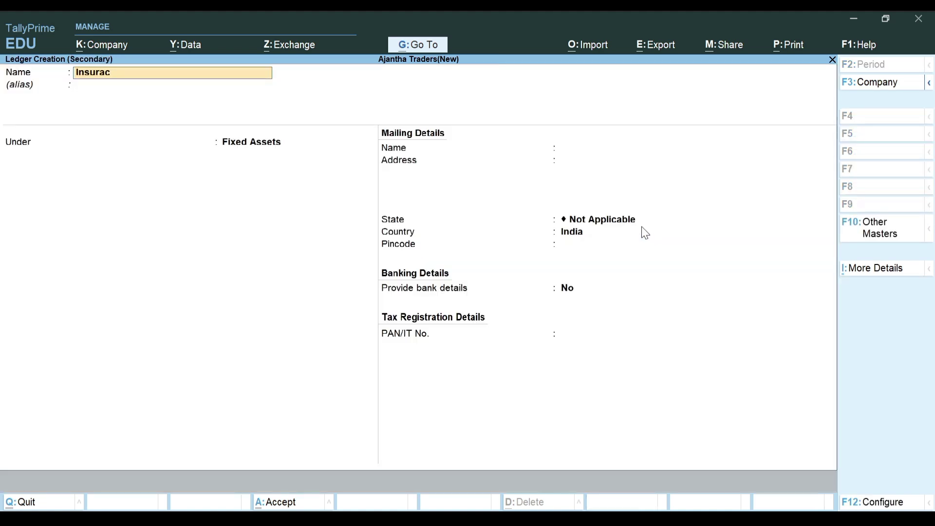
{"action": "type", "text": "Insurance"}
{"action": "key", "text": "Return"}
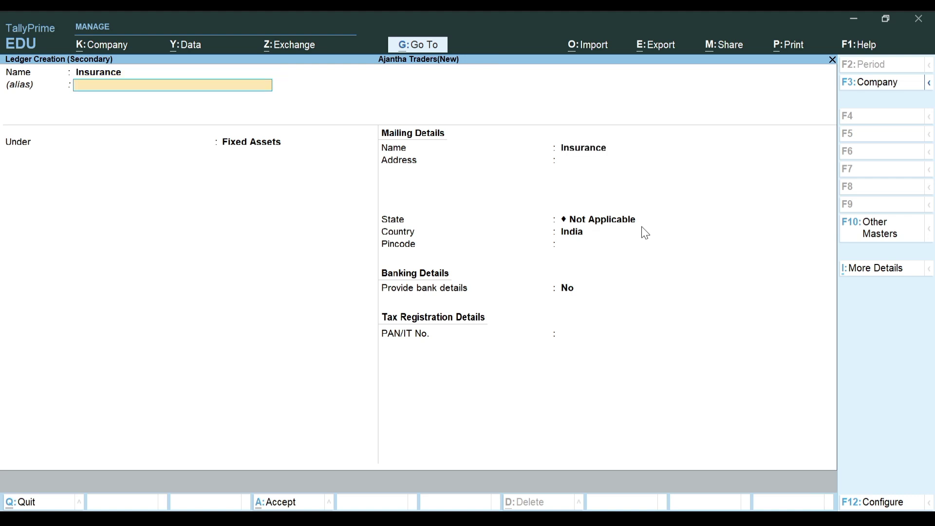
{"action": "key", "text": "Return"}
{"action": "key", "text": "BackSpace"}
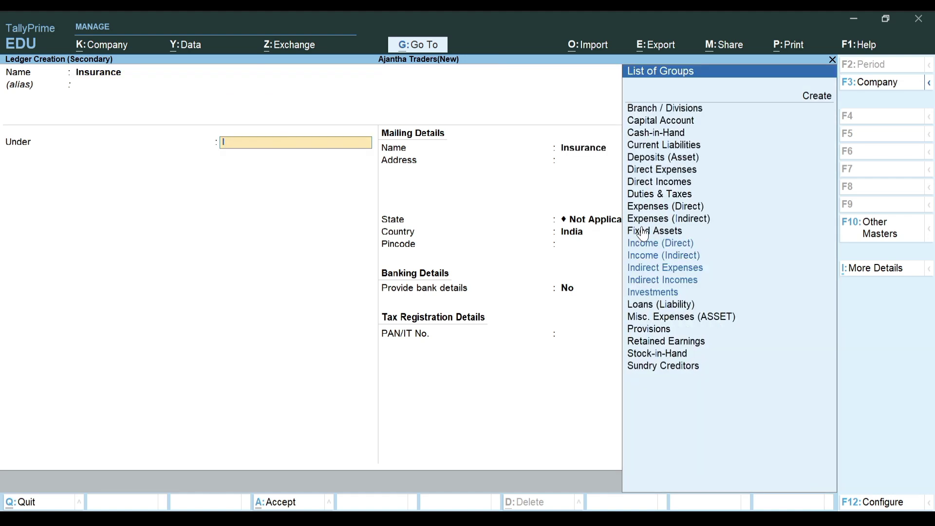
{"action": "type", "text": "Ind"}
{"action": "key", "text": "Return"}
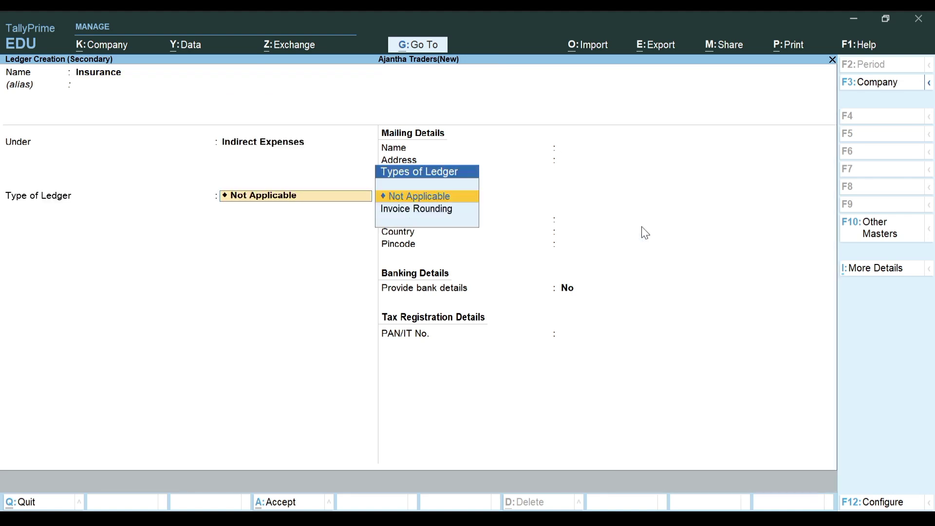
{"action": "key", "text": "Return"}
{"action": "key", "text": "Return"}
{"action": "key", "text": "Return"}
Step: Debit Insurance and credit Cash with 800, leave the narration blank and accept the payment voucher
{"action": "type", "text": "800"}
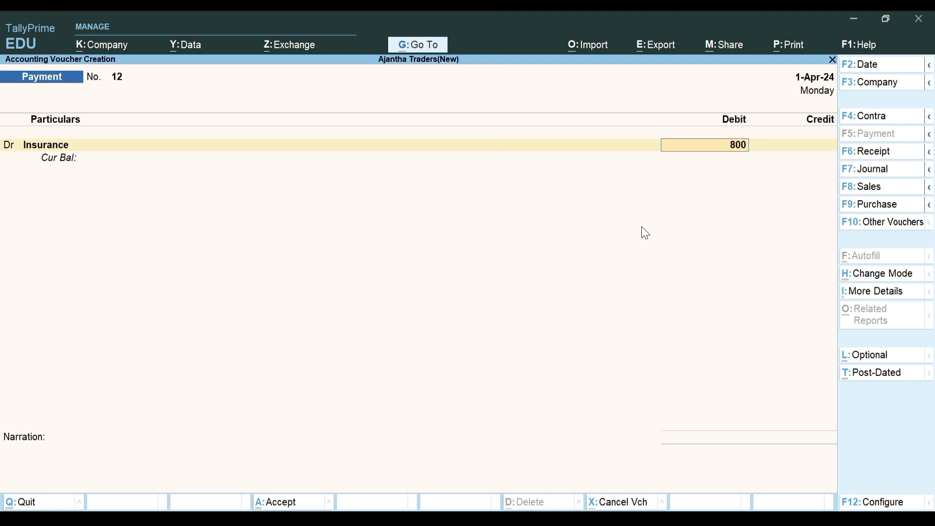
{"action": "key", "text": "Return"}
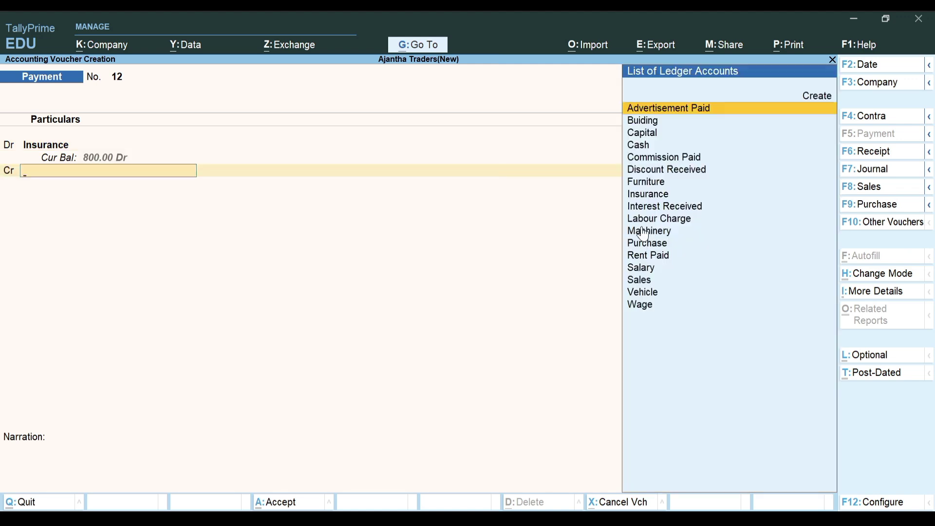
{"action": "key", "text": "Down"}
{"action": "key", "text": "Down"}
{"action": "key", "text": "Down"}
{"action": "key", "text": "Return"}
{"action": "key", "text": "Return"}
{"action": "key", "text": "Return"}
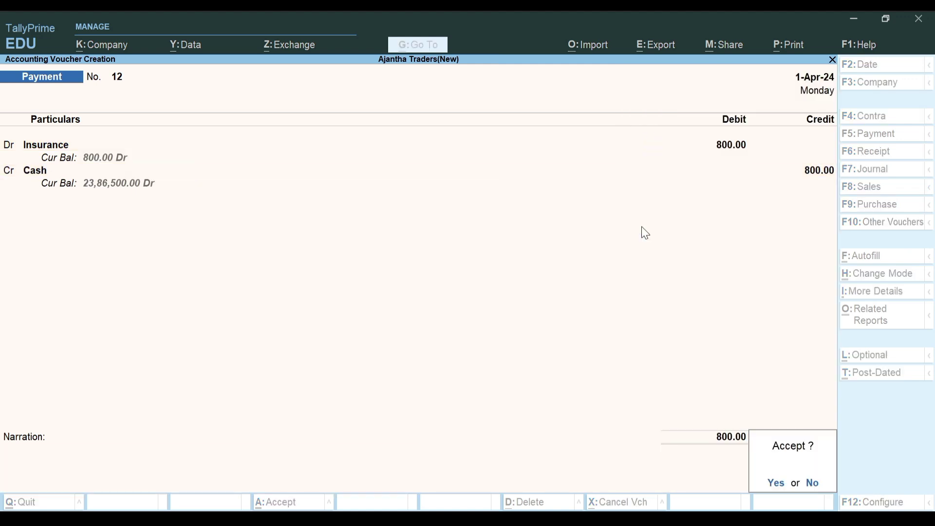
{"action": "key", "text": "Return"}
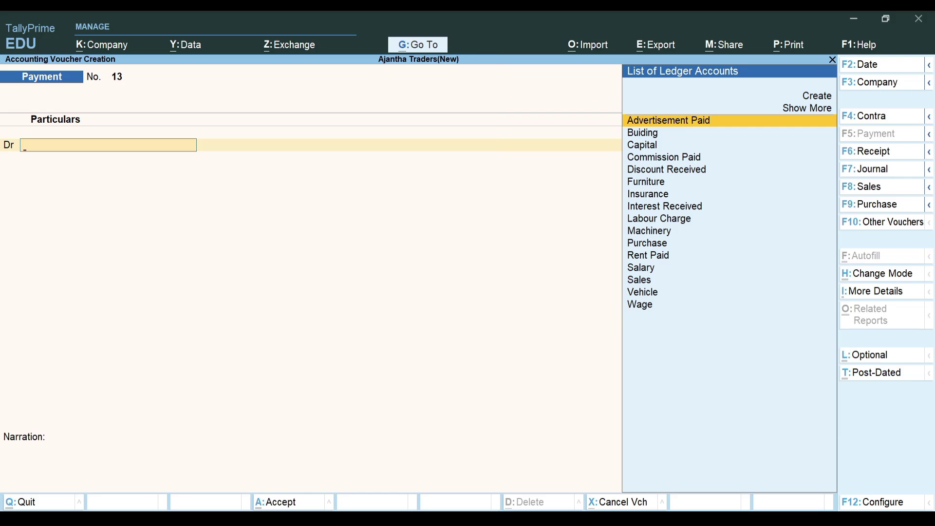
Step: Check the manufacturing charge in the Word assignment, then in TallyPrime start a new debit-line ledger named Manufacturing Expense without an alias
{"action": "key", "text": "alt+Tab"}
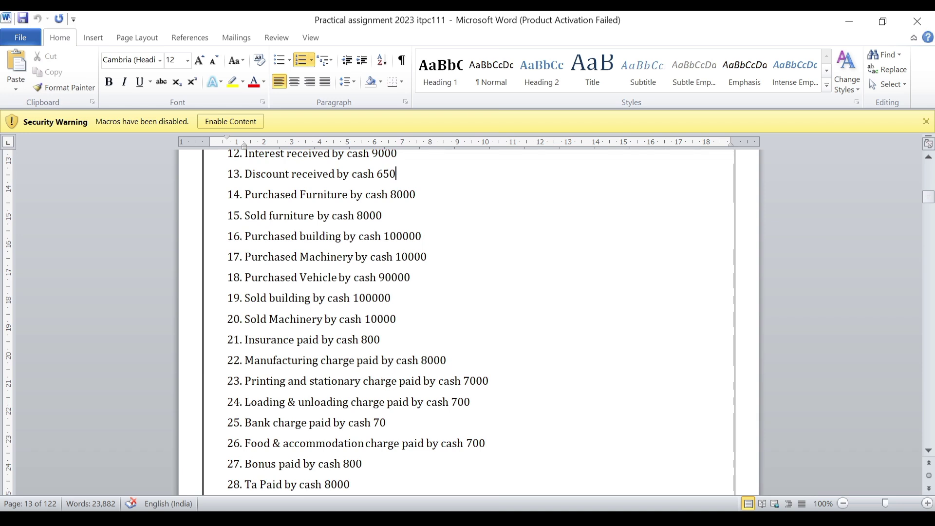
{"action": "key", "text": "alt+Tab"}
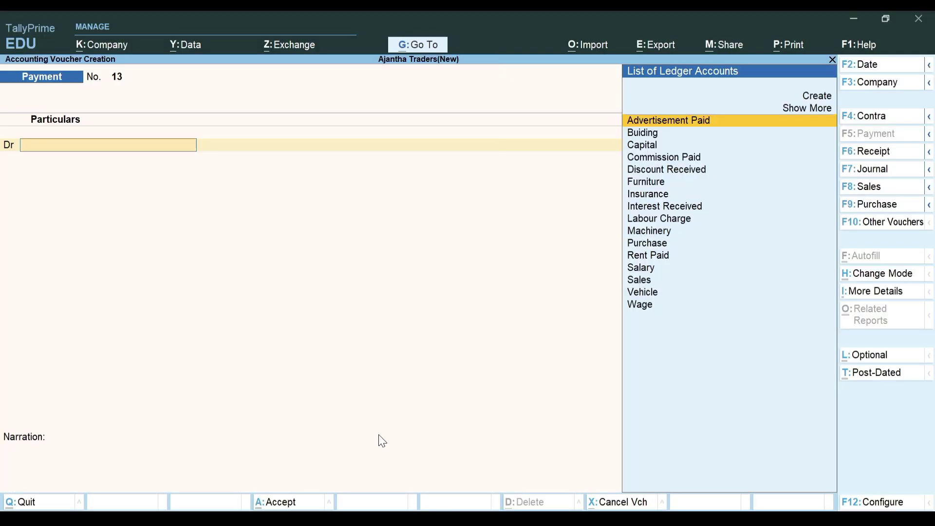
{"action": "type", "text": "M"}
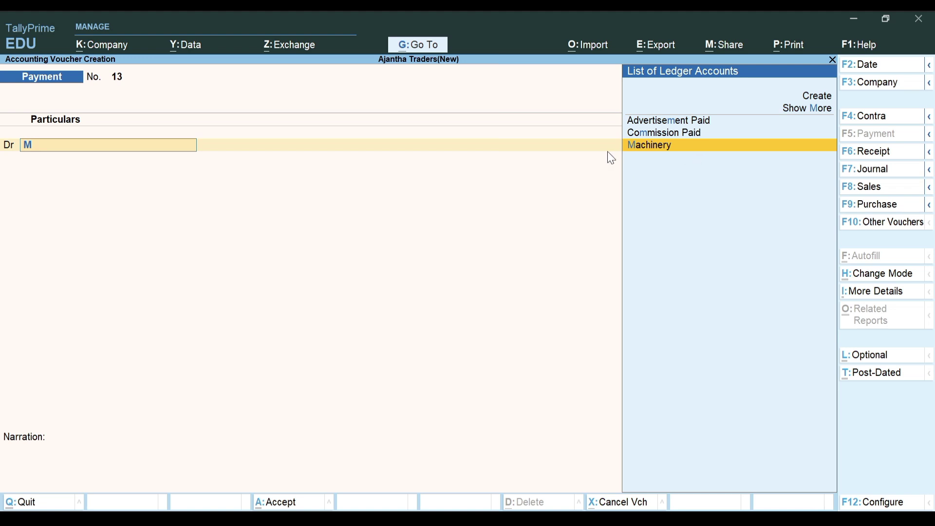
{"action": "key", "text": "alt+c"}
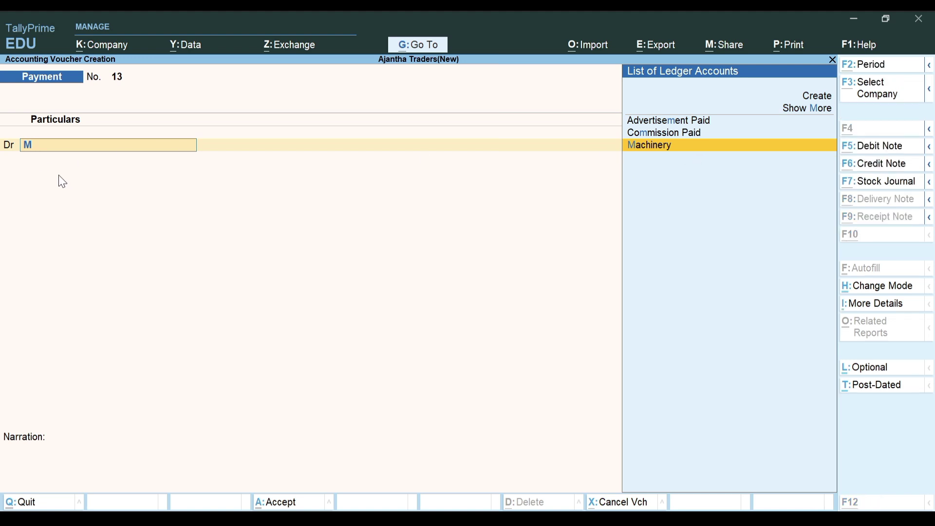
{"action": "type", "text": "Ma"}
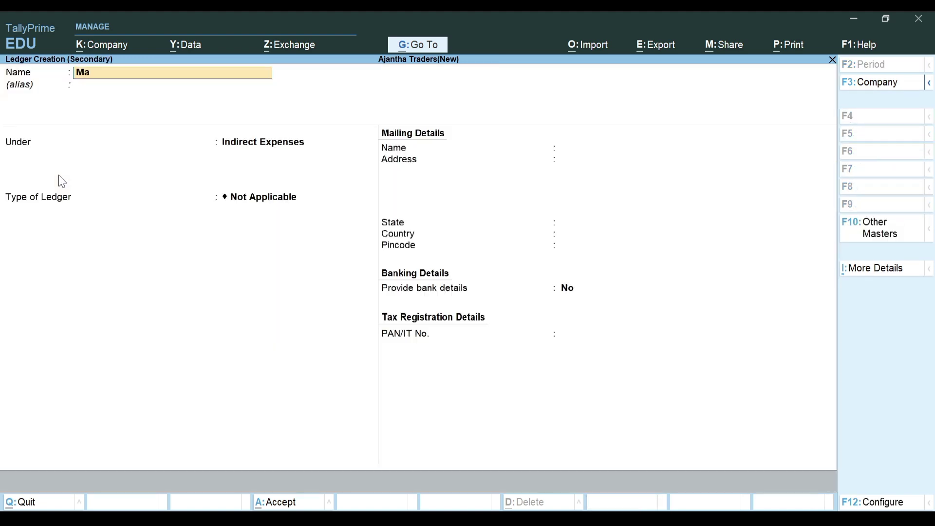
{"action": "type", "text": "nufacturing Expense"}
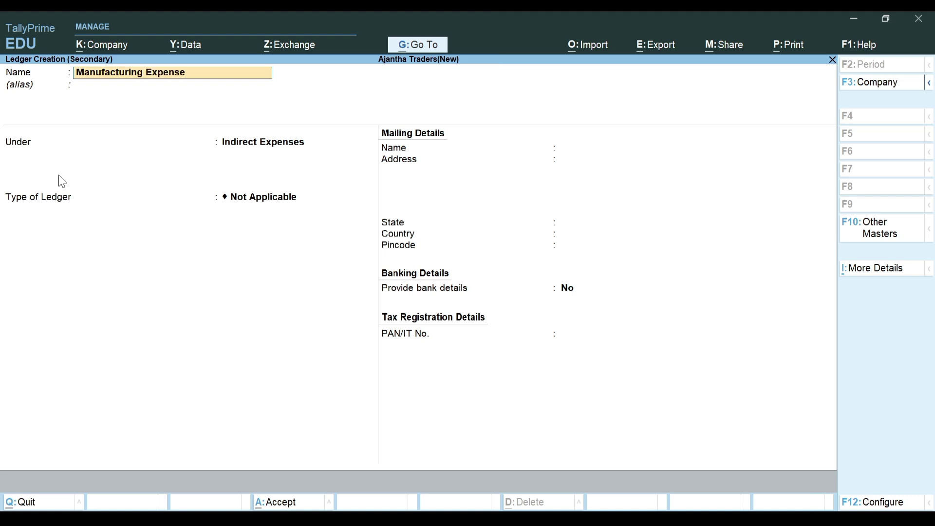
{"action": "key", "text": "Return"}
{"action": "key", "text": "Return"}
Step: Place the Manufacturing Expense ledger under Direct Expenses, keep its type Not Applicable and accept it
{"action": "type", "text": "D"}
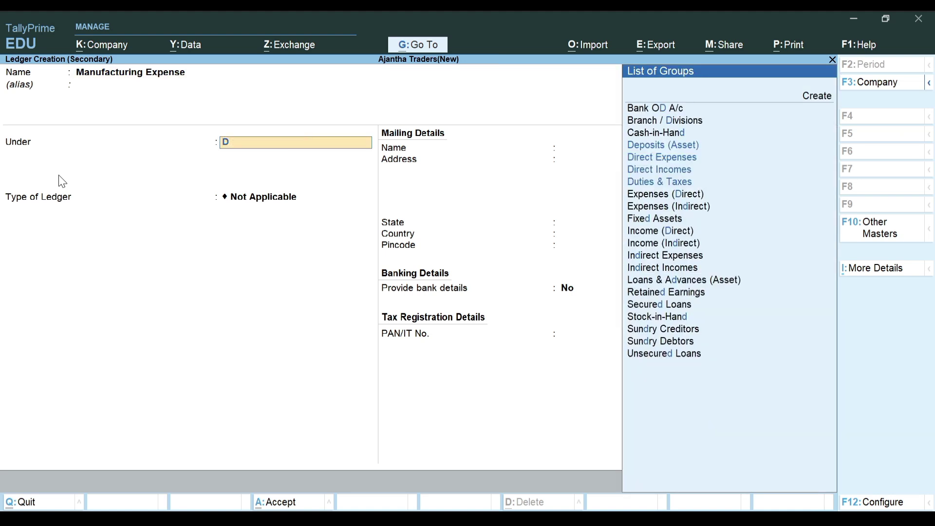
{"action": "key", "text": "Down"}
{"action": "key", "text": "Down"}
{"action": "key", "text": "Down"}
{"action": "key", "text": "Down"}
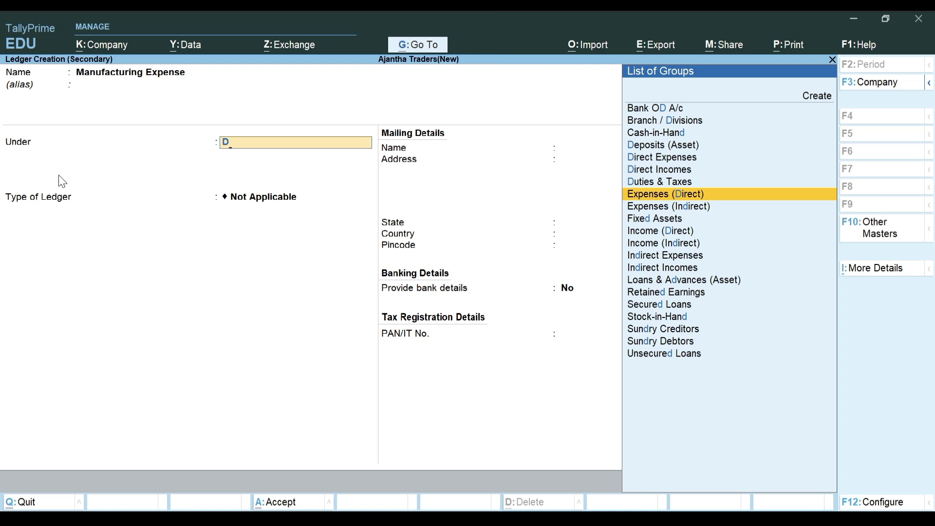
{"action": "key", "text": "Return"}
{"action": "key", "text": "Return"}
{"action": "key", "text": "Return"}
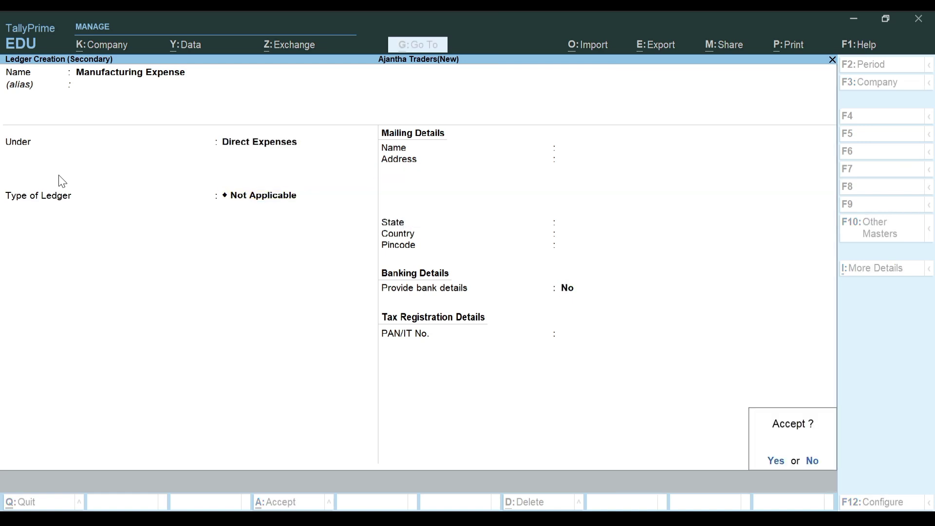
{"action": "key", "text": "Return"}
Step: Debit Manufacturing Expense and credit Cash with 8000, leave the narration blank and accept the payment voucher
{"action": "type", "text": "8000"}
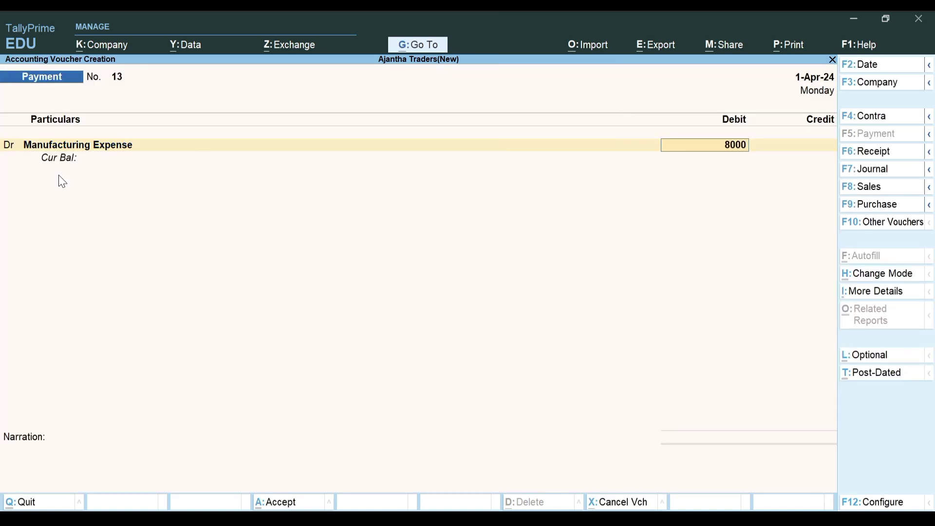
{"action": "key", "text": "Return"}
{"action": "key", "text": "Down"}
{"action": "key", "text": "Down"}
{"action": "key", "text": "Down"}
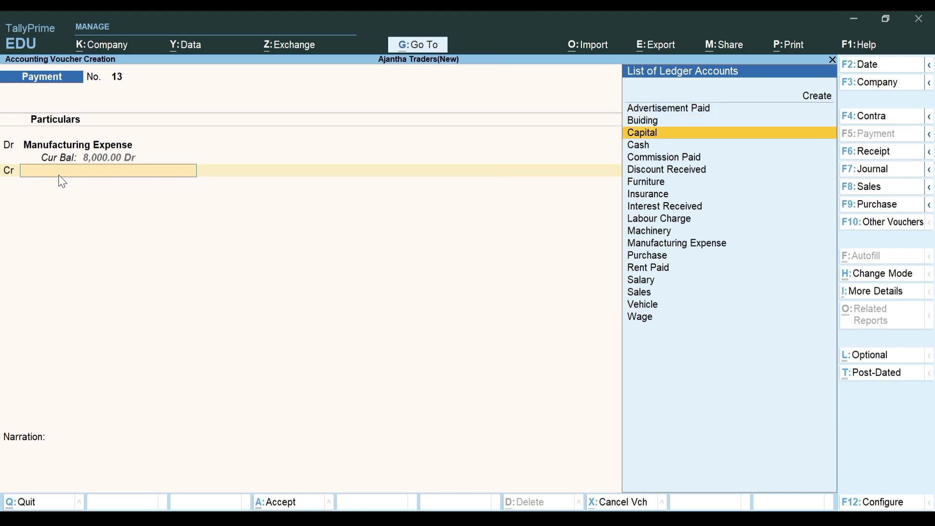
{"action": "key", "text": "Return"}
{"action": "key", "text": "Return"}
{"action": "key", "text": "Return"}
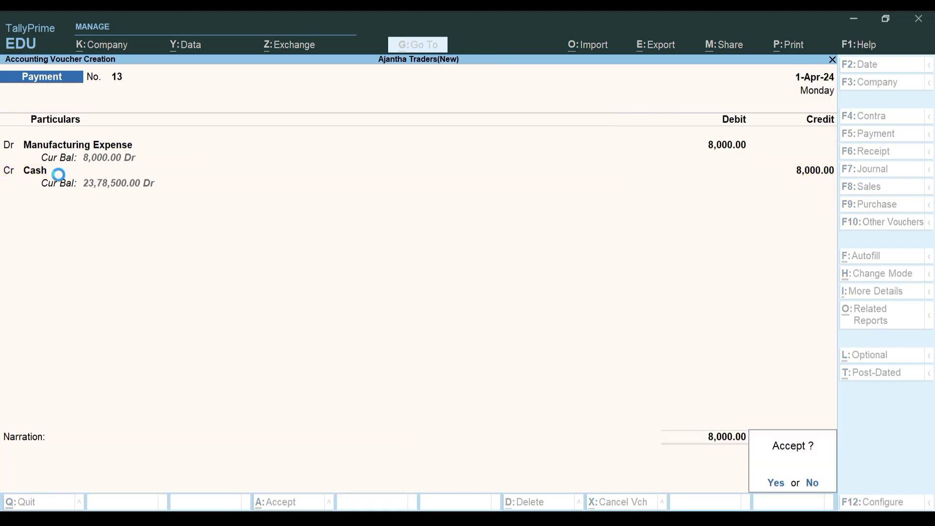
{"action": "key", "text": "Return"}
Step: Check the printing charge in the Word assignment, then in TallyPrime start a debit-line ledger named Printing & Satationary Charge without an alias
{"action": "key", "text": "alt+Tab"}
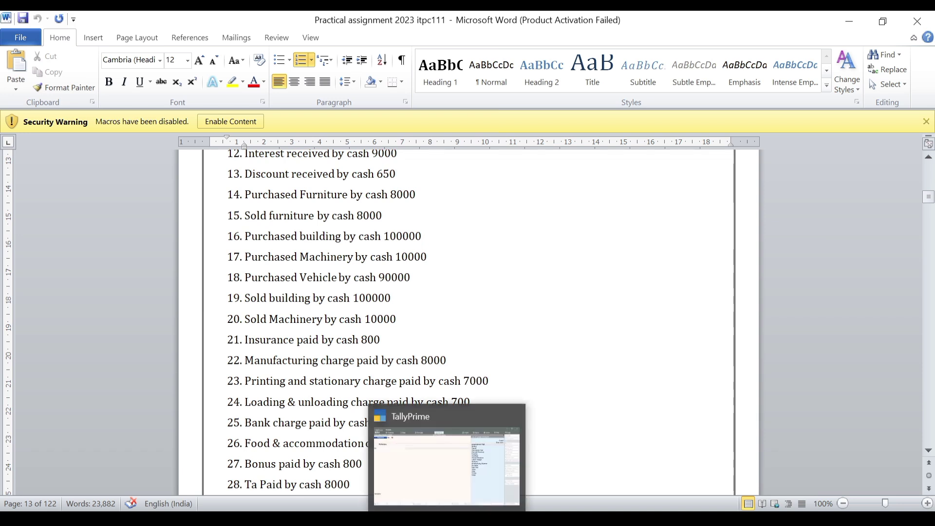
{"action": "left_click", "coordinate": [447, 518]}
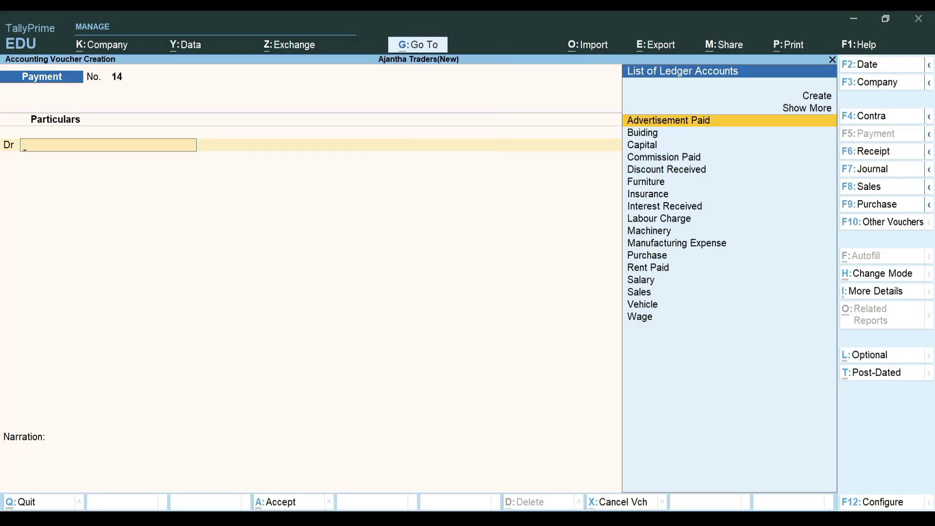
{"action": "type", "text": "P"}
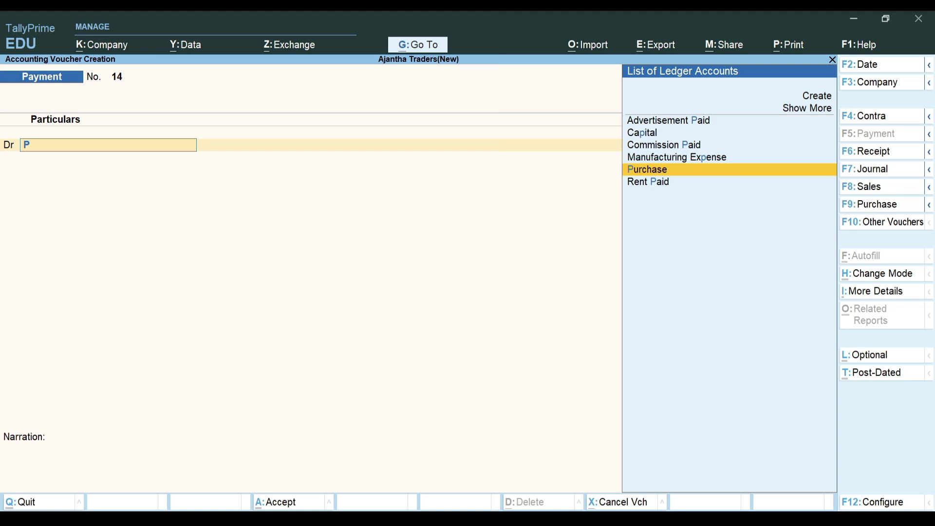
{"action": "key", "text": "alt+c"}
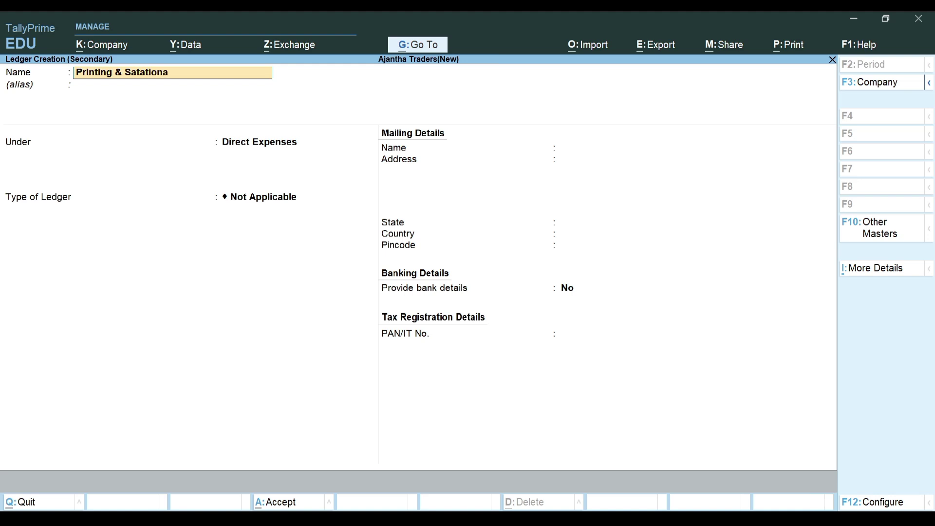
{"action": "type", "text": "Charge"}
{"action": "key", "text": "Return"}
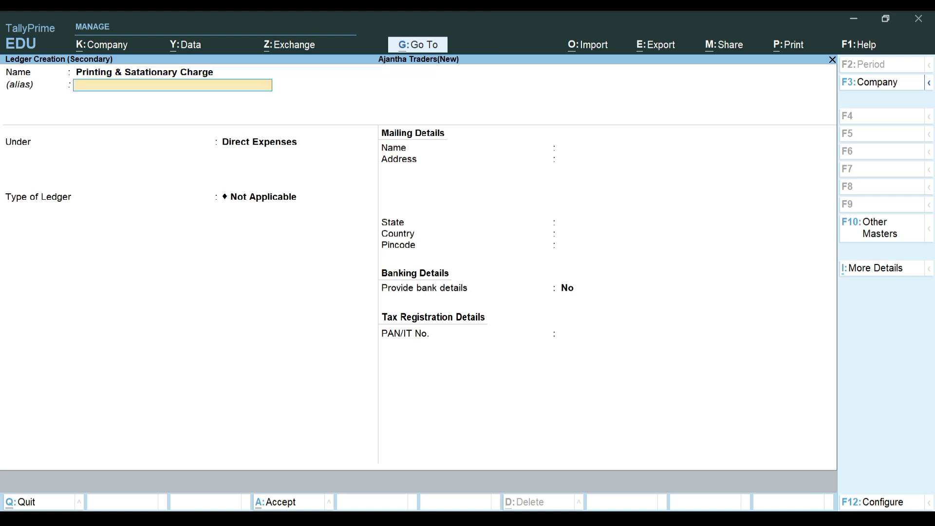
{"action": "key", "text": "Return"}
Step: Place the Printing & Satationary Charge ledger under Indirect Expenses, keep its type Not Applicable and bank details No, and accept it
{"action": "key", "text": "BackSpace"}
{"action": "key", "text": "Down"}
{"action": "key", "text": "Down"}
{"action": "key", "text": "Down"}
{"action": "key", "text": "Down"}
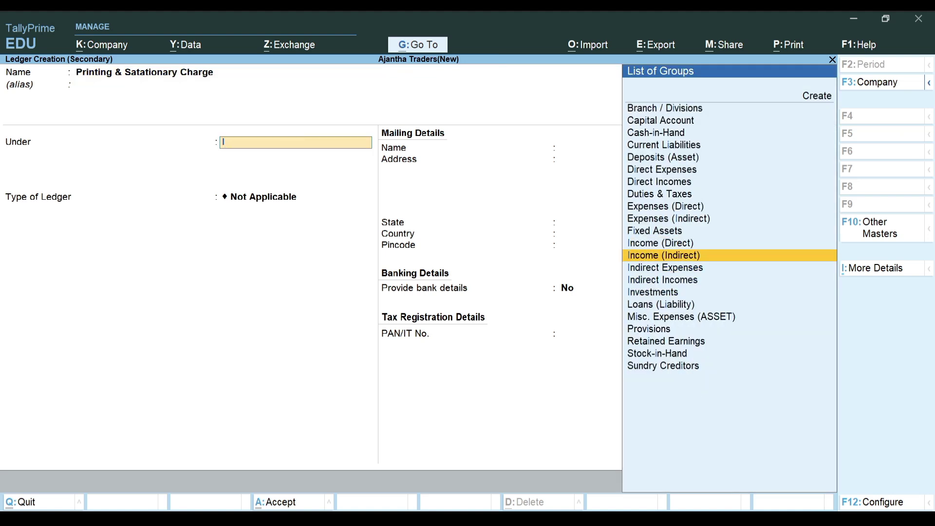
{"action": "key", "text": "Up"}
{"action": "key", "text": "Return"}
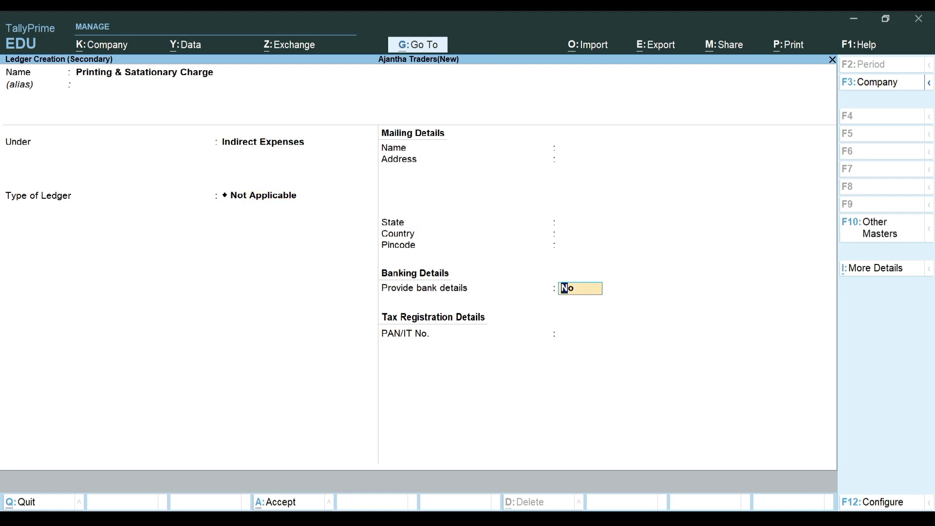
{"action": "key", "text": "Return"}
{"action": "key", "text": "Return"}
Step: Debit Printing & Satationary Charge and credit Cash with 7000, leave the narration blank and accept the payment voucher
{"action": "type", "text": "7000"}
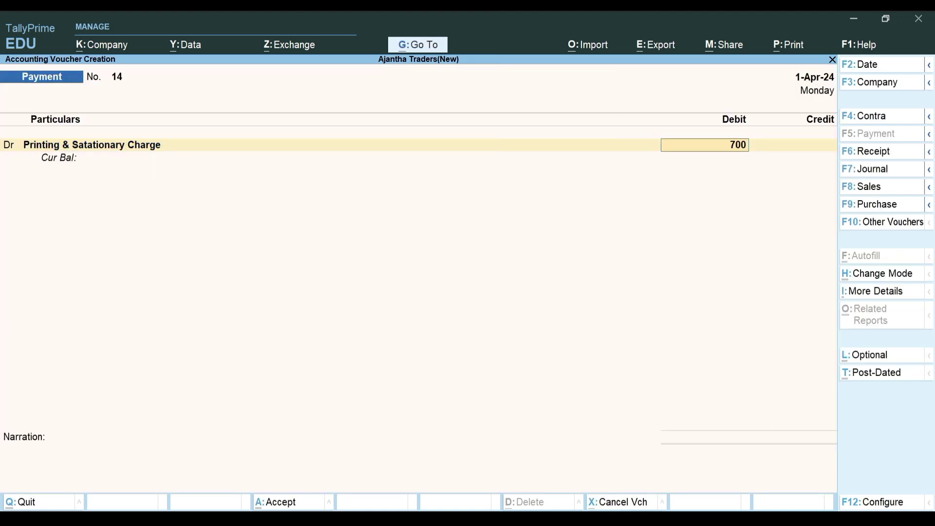
{"action": "key", "text": "Return"}
{"action": "key", "text": "Down"}
{"action": "key", "text": "Down"}
{"action": "key", "text": "Down"}
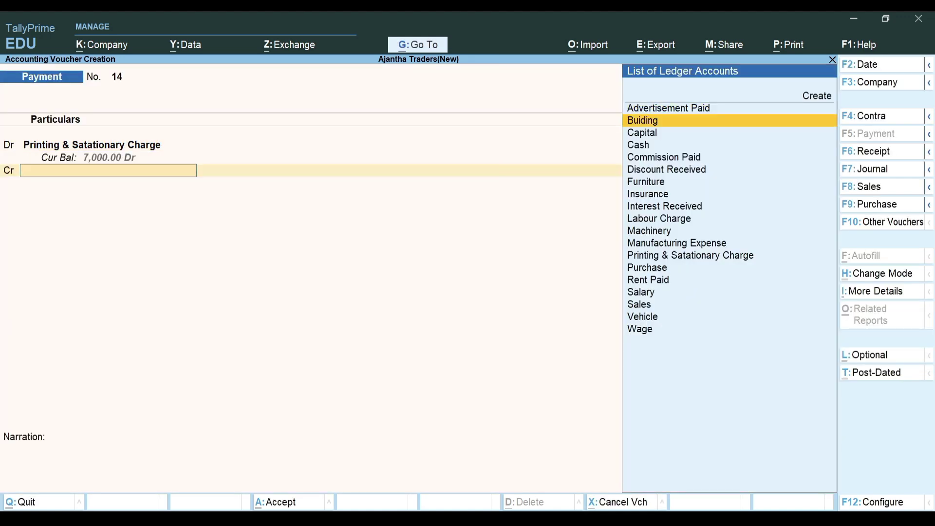
{"action": "key", "text": "Return"}
{"action": "key", "text": "Return"}
{"action": "key", "text": "Return"}
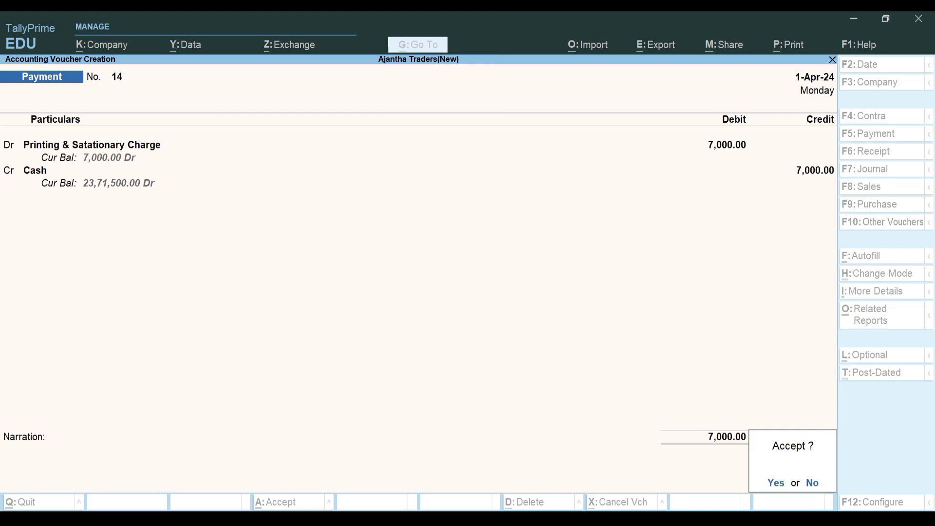
{"action": "key", "text": "Return"}
Step: Check the loading charge in the Word assignment, then in TallyPrime start a debit-line ledger named Loading & Unloading Charge without an alias
{"action": "key", "text": "alt+Tab"}
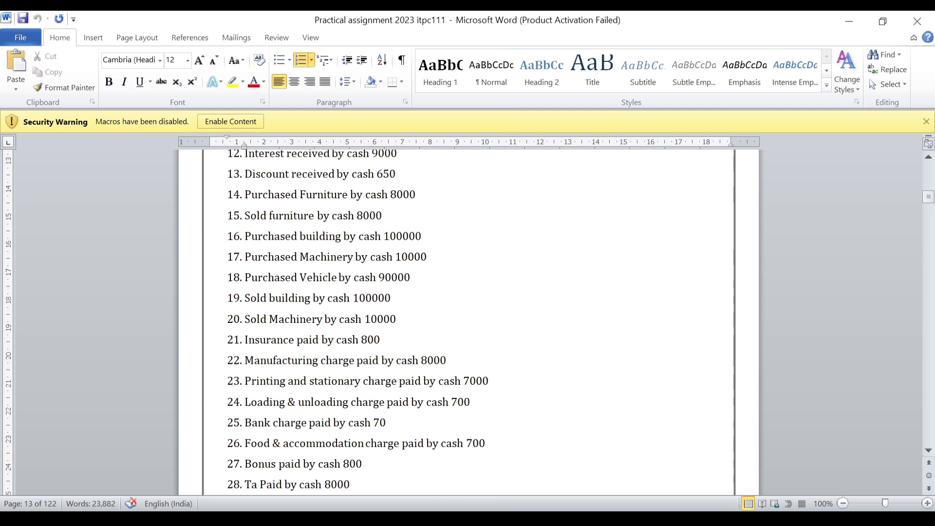
{"action": "key", "text": "alt+Tab"}
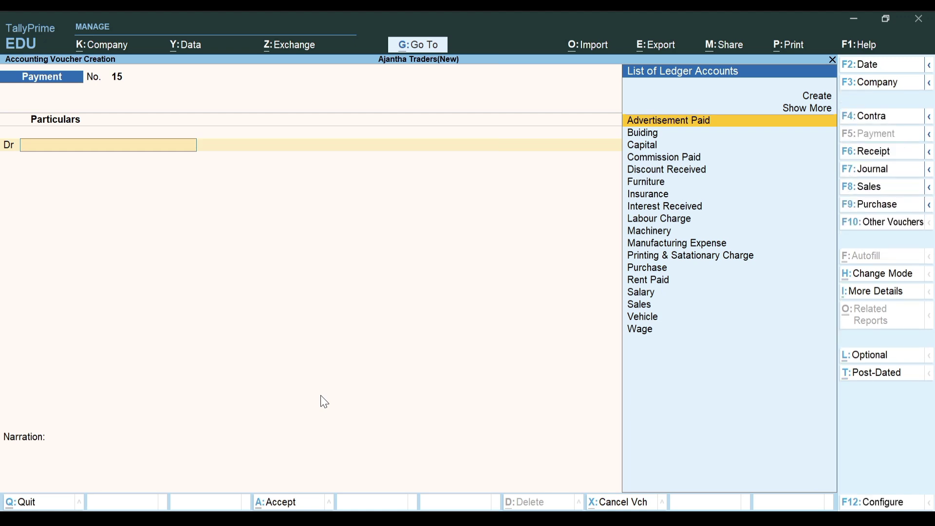
{"action": "type", "text": "l"}
{"action": "key", "text": "alt+c"}
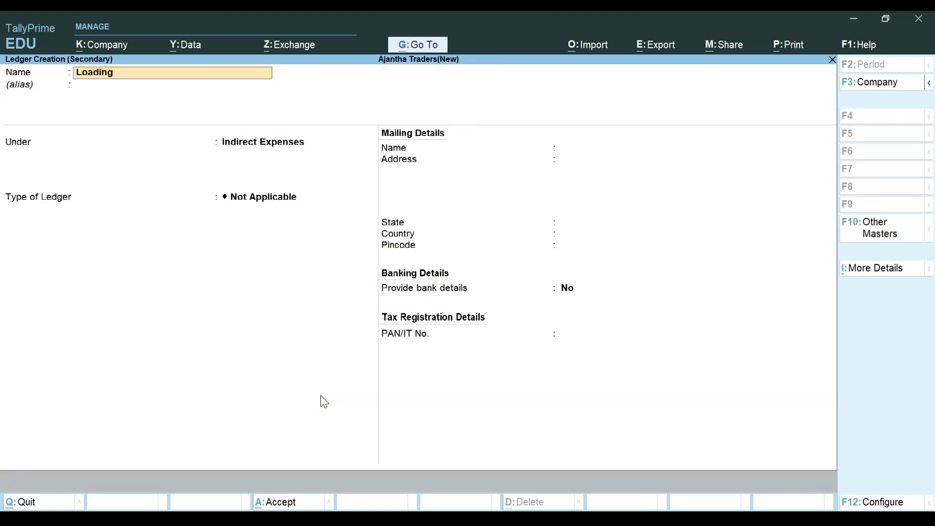
{"action": "type", "text": "Loading & Unloading Chr"}
{"action": "key", "text": "Return"}
{"action": "key", "text": "Return"}
Step: Place the Loading & Unloading Charge ledger under Direct Expenses, keep its type Not Applicable and accept it
{"action": "type", "text": "D"}
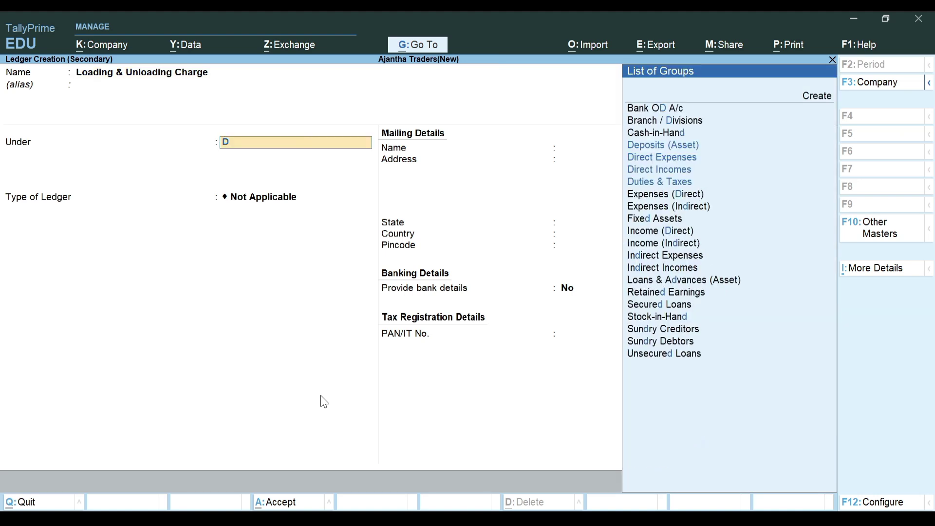
{"action": "key", "text": "Down"}
{"action": "key", "text": "Down"}
{"action": "key", "text": "Down"}
{"action": "key", "text": "Down"}
{"action": "key", "text": "Down"}
{"action": "key", "text": "Down"}
{"action": "key", "text": "Down"}
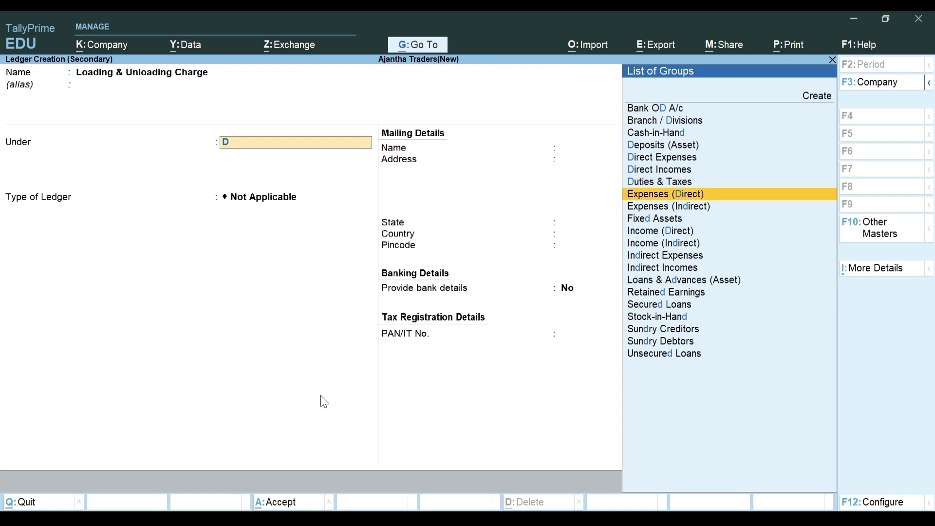
{"action": "key", "text": "Down"}
{"action": "key", "text": "Down"}
{"action": "key", "text": "Down"}
{"action": "key", "text": "Down"}
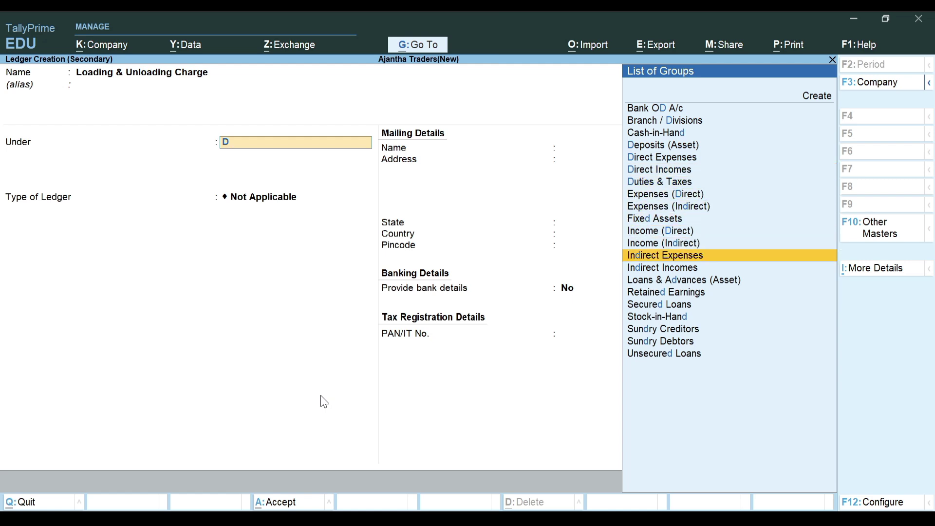
{"action": "key", "text": "Up"}
{"action": "key", "text": "Up"}
{"action": "key", "text": "Up"}
{"action": "key", "text": "Up"}
{"action": "key", "text": "Up"}
{"action": "key", "text": "Up"}
{"action": "key", "text": "Up"}
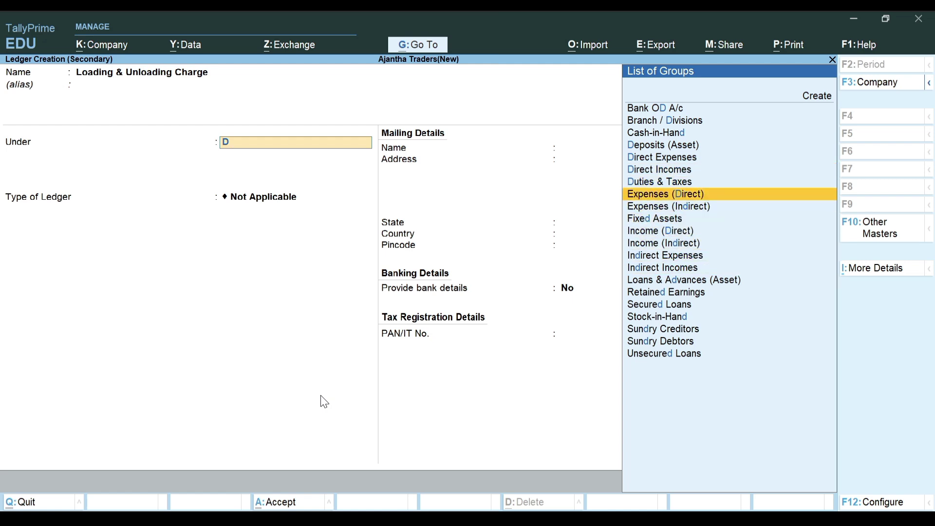
{"action": "key", "text": "Down"}
{"action": "key", "text": "Return"}
{"action": "key", "text": "Return"}
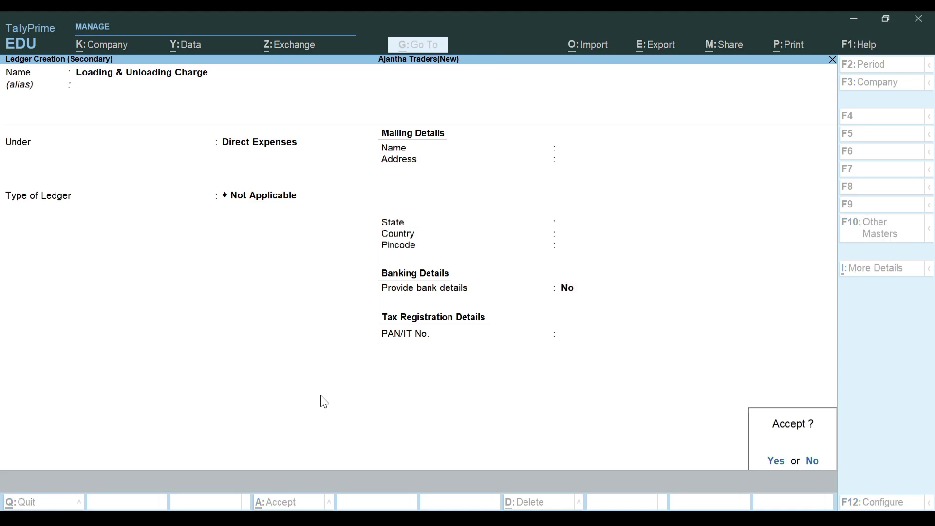
{"action": "key", "text": "y"}
{"action": "key", "text": "Return"}
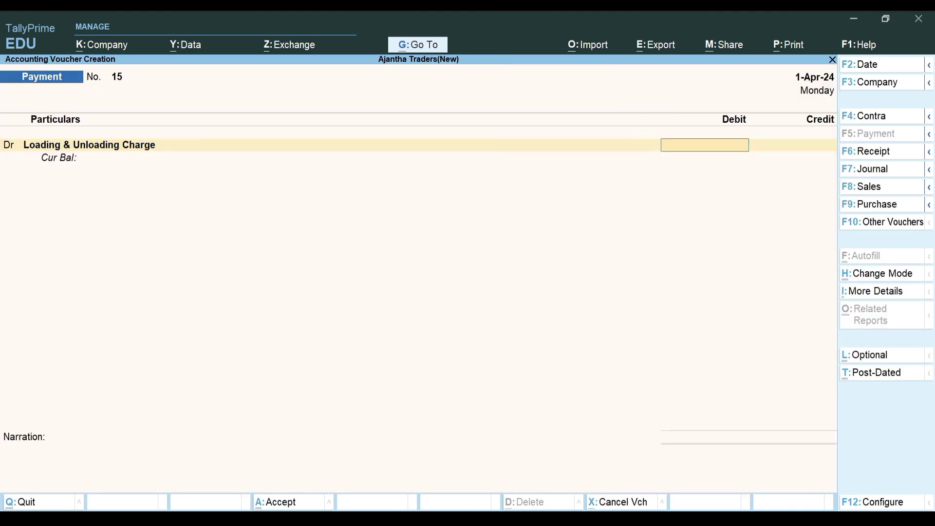
Step: Check the amount in the Word assignment, then debit Loading & Unloading Charge and credit Cash with 700 and accept the TallyPrime payment voucher without narration
{"action": "key", "text": "alt+Tab"}
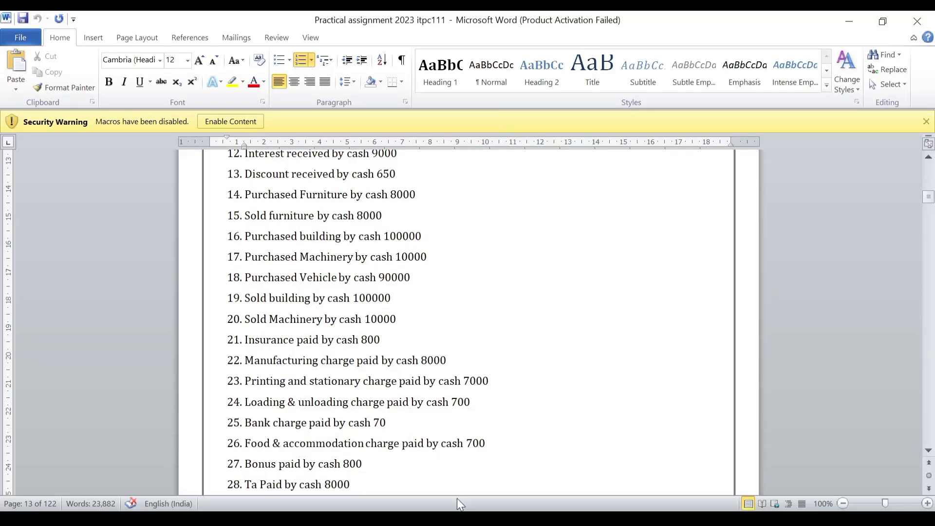
{"action": "key", "text": "alt+Tab"}
{"action": "type", "text": "7"}
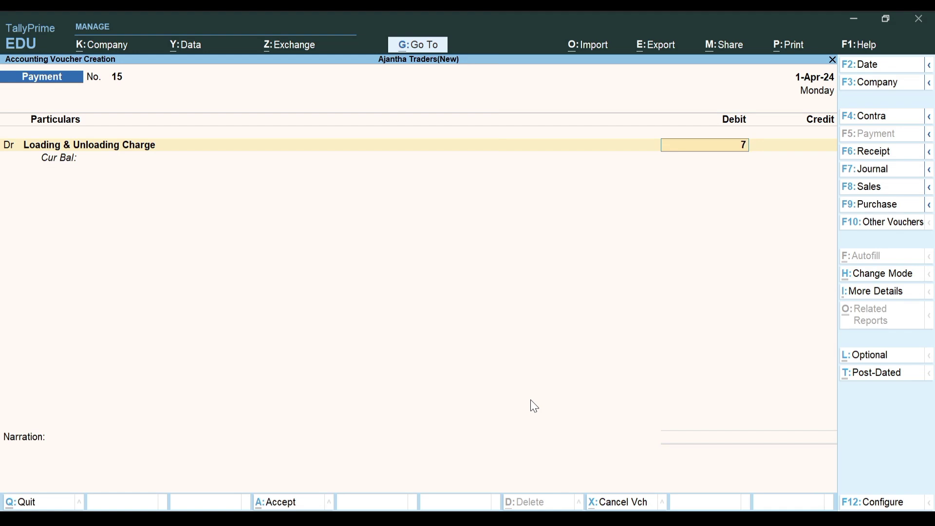
{"action": "type", "text": "00"}
{"action": "key", "text": "Return"}
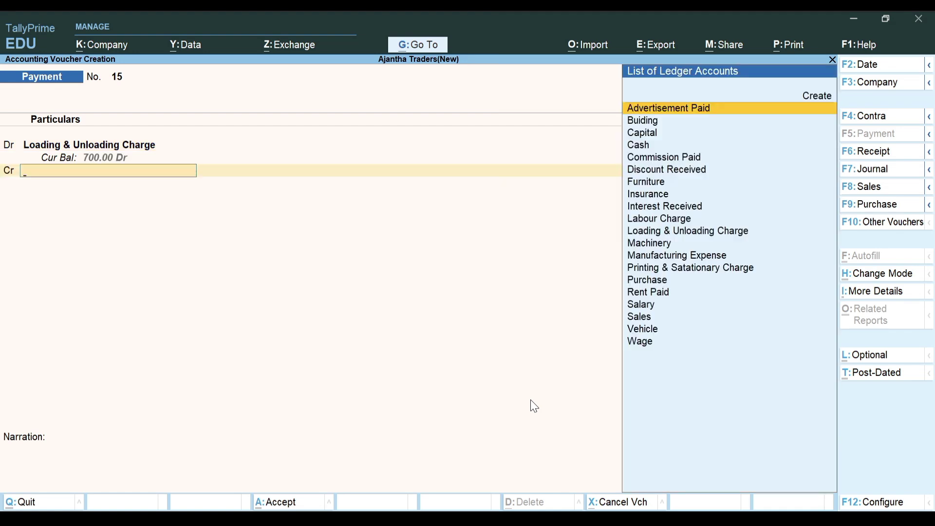
{"action": "key", "text": "Down"}
{"action": "key", "text": "Down"}
{"action": "key", "text": "Down"}
{"action": "key", "text": "Return"}
{"action": "key", "text": "Return"}
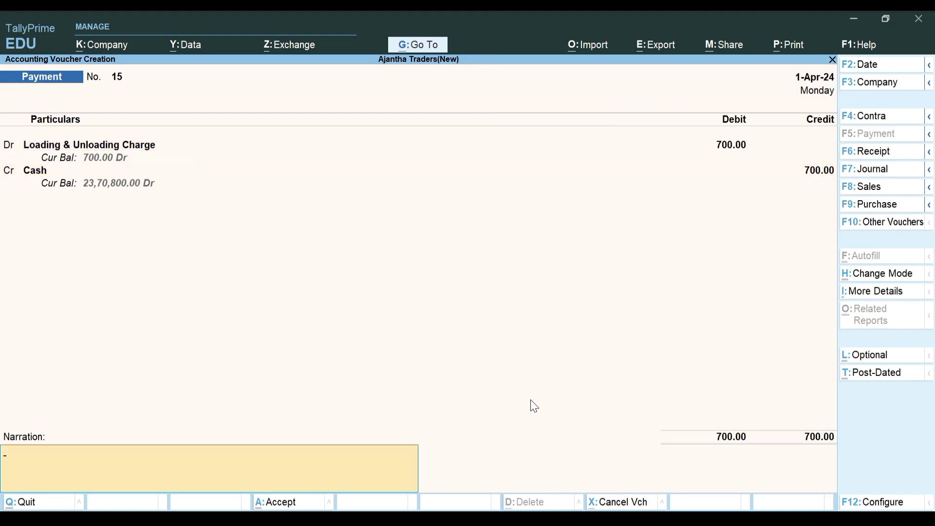
{"action": "key", "text": "Return"}
{"action": "key", "text": "Return"}
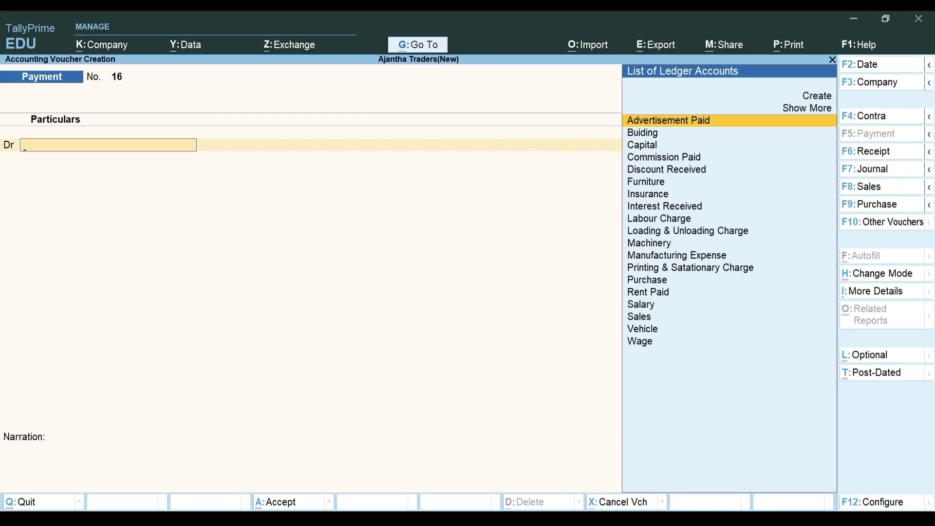
Step: Check the bank charge in the Word assignment, then in TallyPrime start a debit-line ledger named Bank Charge without an alias
{"action": "key", "text": "alt+Tab"}
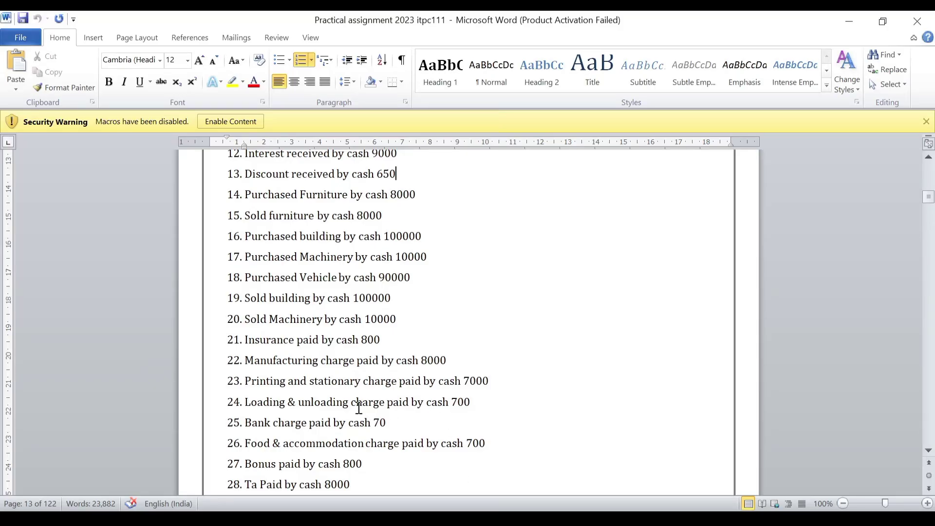
{"action": "scroll", "coordinate": [331, 405], "scroll_direction": "down", "scroll_amount": 1}
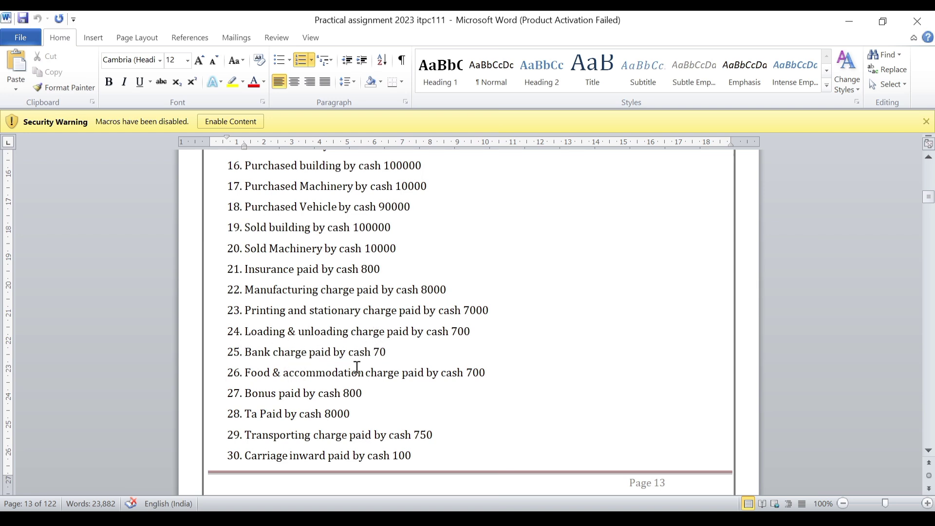
{"action": "left_click", "coordinate": [445, 519]}
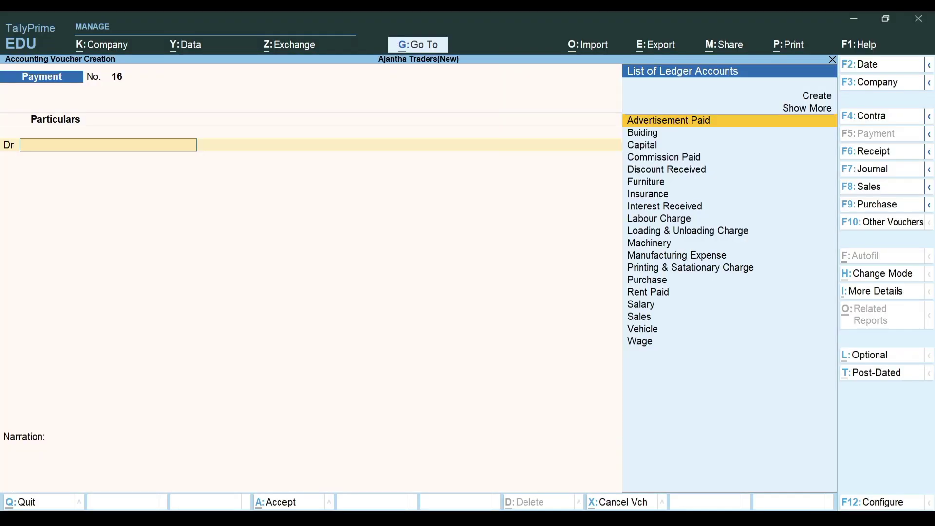
{"action": "key", "text": "alt+c"}
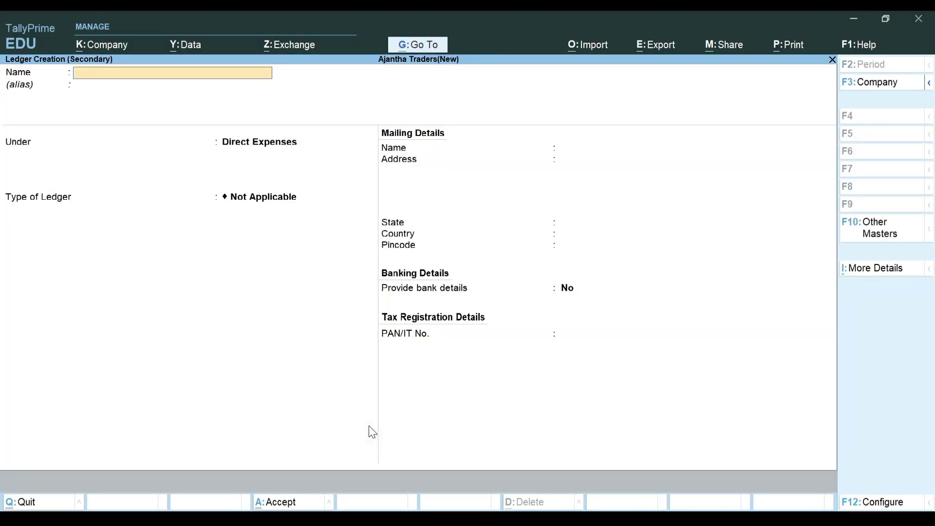
{"action": "type", "text": "Bank Charge"}
{"action": "key", "text": "Return"}
Step: Place the Bank Charge ledger under Indirect Expenses, keep its type Not Applicable and bank details No, and accept it
{"action": "key", "text": "BackSpace"}
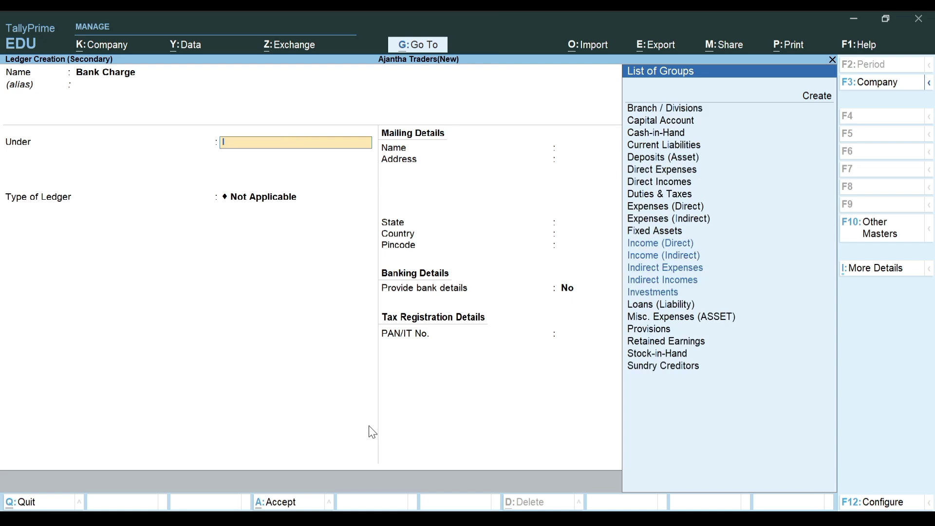
{"action": "key", "text": "Down"}
{"action": "key", "text": "Down"}
{"action": "key", "text": "Down"}
{"action": "key", "text": "Down"}
{"action": "key", "text": "Return"}
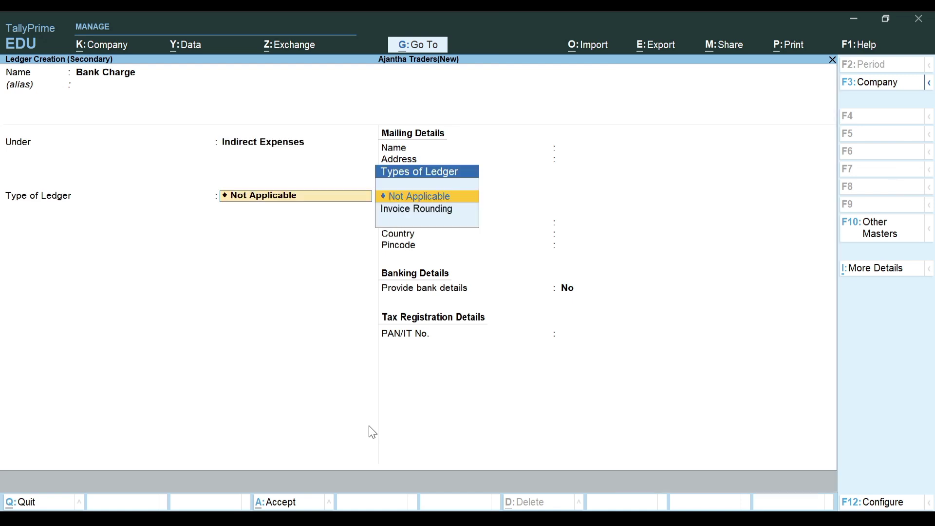
{"action": "key", "text": "Return"}
{"action": "key", "text": "Return"}
{"action": "key", "text": "Return"}
Step: Debit Bank Charge and credit Cash with 70, leave the narration blank and accept the payment voucher
{"action": "type", "text": "7"}
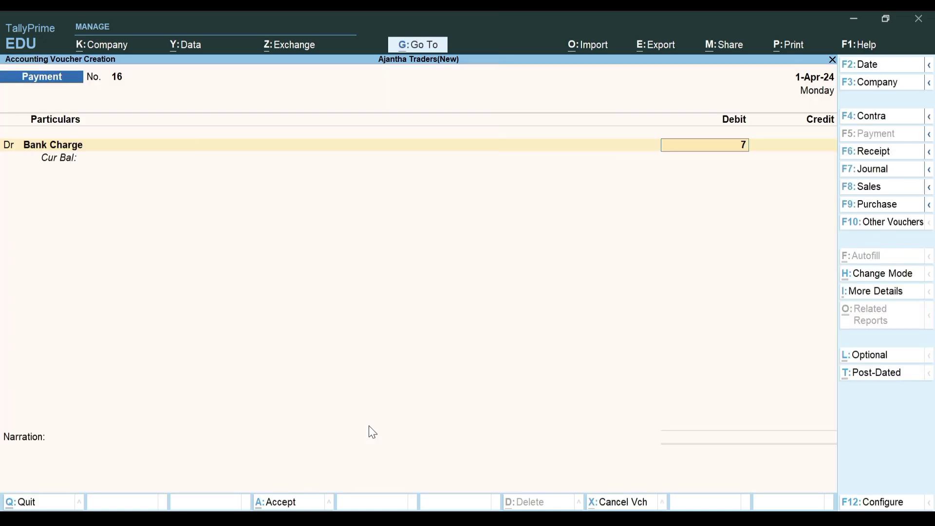
{"action": "type", "text": "0"}
{"action": "key", "text": "Return"}
{"action": "key", "text": "Down"}
{"action": "key", "text": "Down"}
{"action": "key", "text": "Down"}
{"action": "key", "text": "Down"}
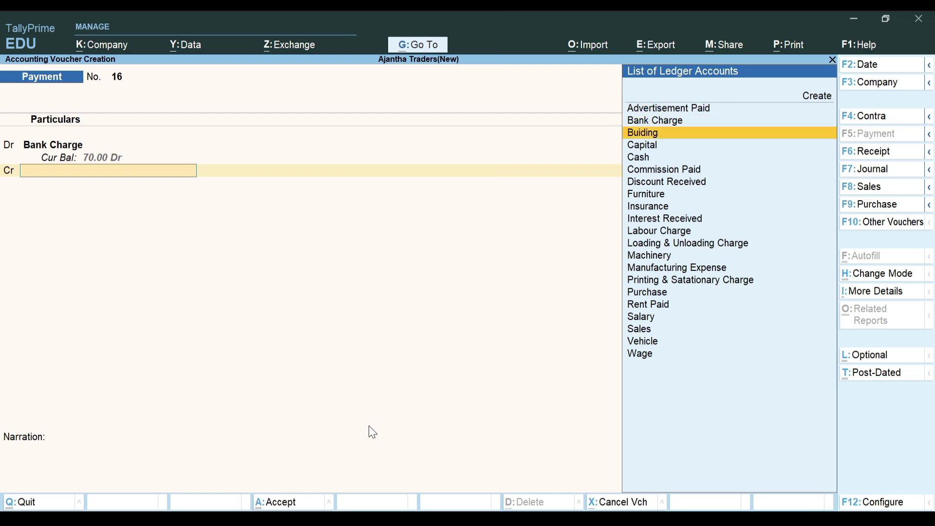
{"action": "key", "text": "Return"}
{"action": "key", "text": "Return"}
{"action": "key", "text": "Return"}
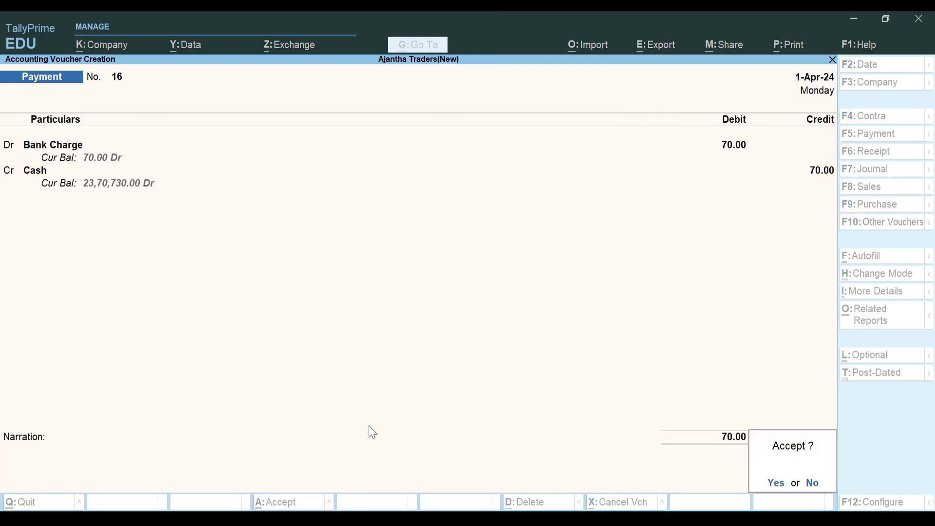
{"action": "key", "text": "Return"}
Step: Check the food charge entry in the Word assignment, then in TallyPrime start a debit-line ledger named Food & Accommodation Charge without an alias
{"action": "key", "text": "alt+Tab"}
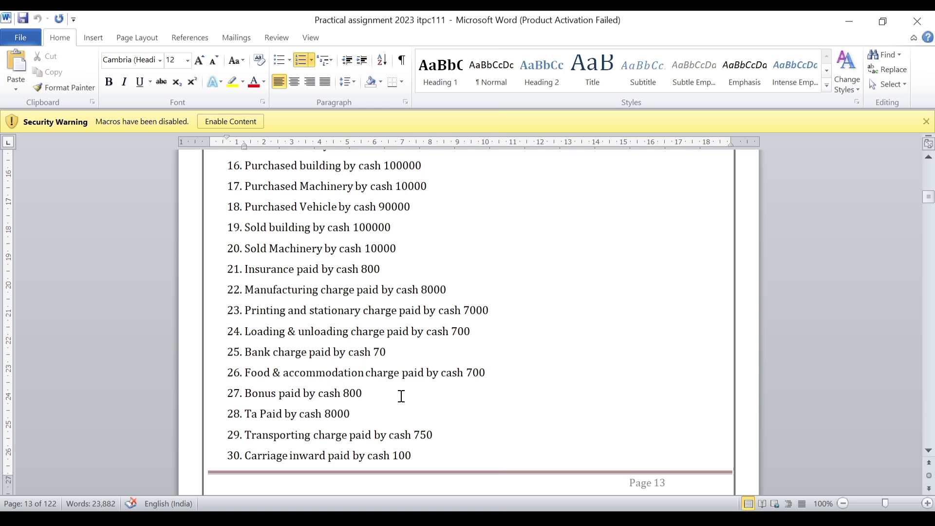
{"action": "key", "text": "alt+Tab"}
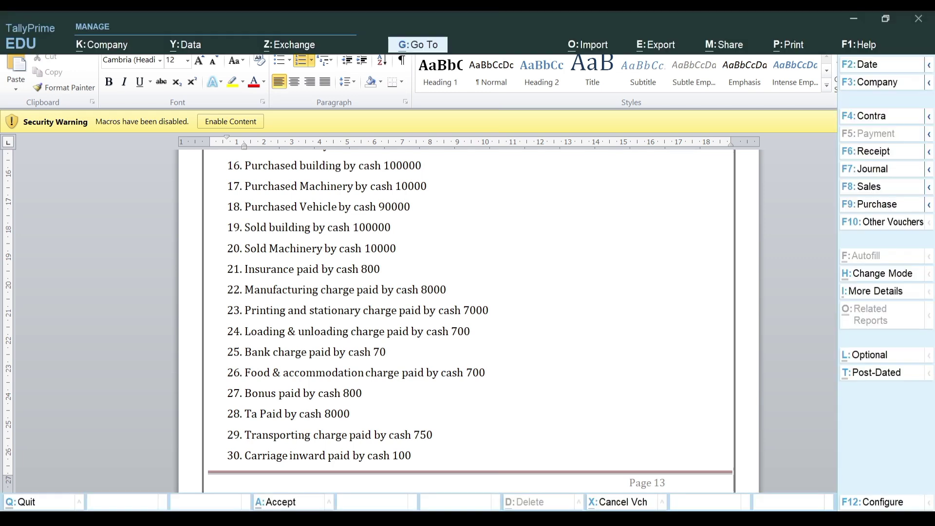
{"action": "key", "text": "alt"}
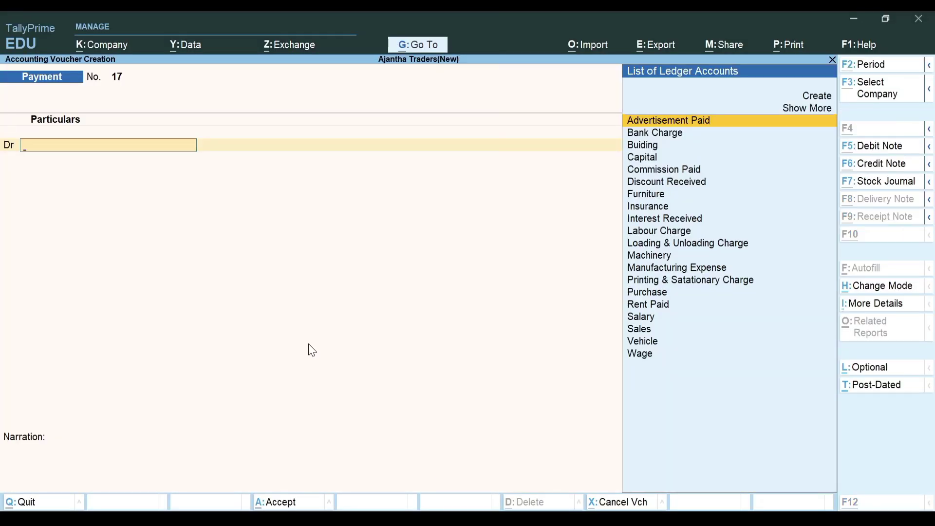
{"action": "key", "text": "alt+c"}
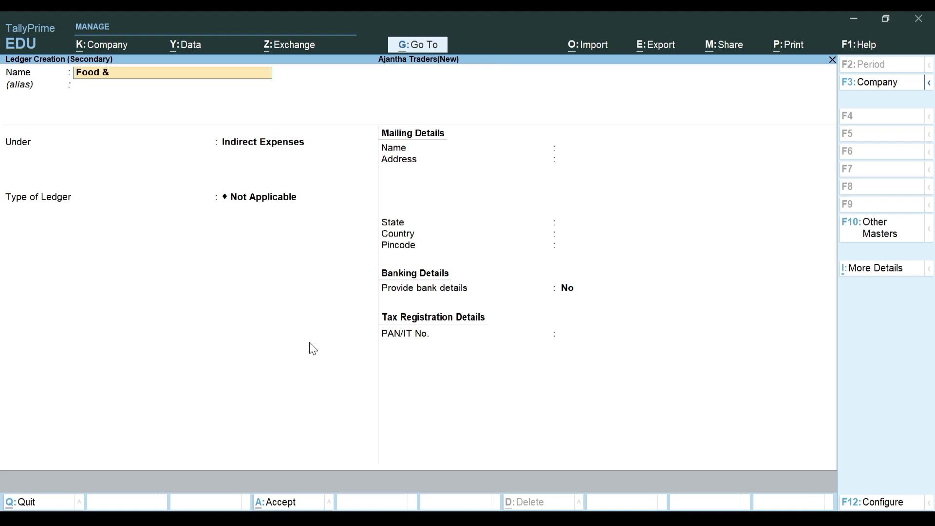
{"action": "type", "text": "Food & accommodation a"}
{"action": "key", "text": "BackSpace"}
{"action": "type", "text": "Charge"}
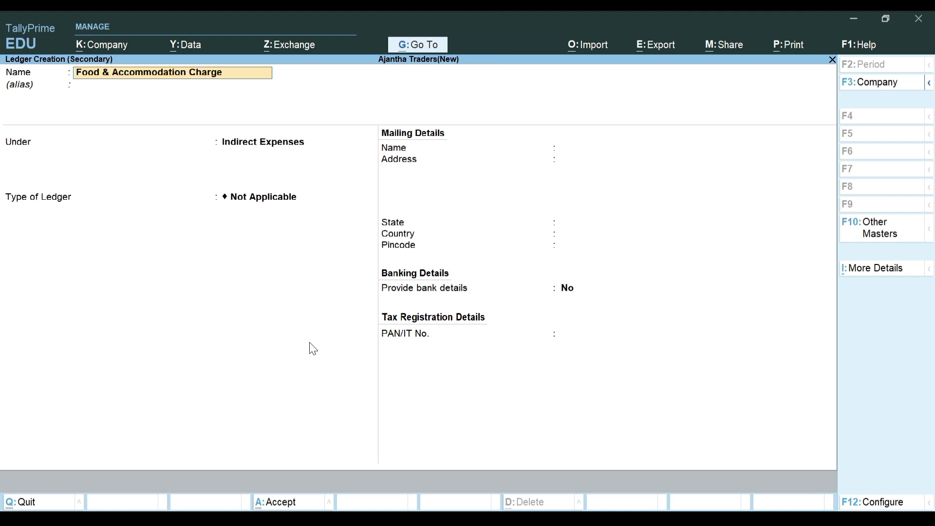
{"action": "key", "text": "Return"}
{"action": "key", "text": "Return"}
Step: Place the Food & Accommodation Charge ledger under Indirect Expenses, keep its remaining details at their defaults and accept it
{"action": "type", "text": "o"}
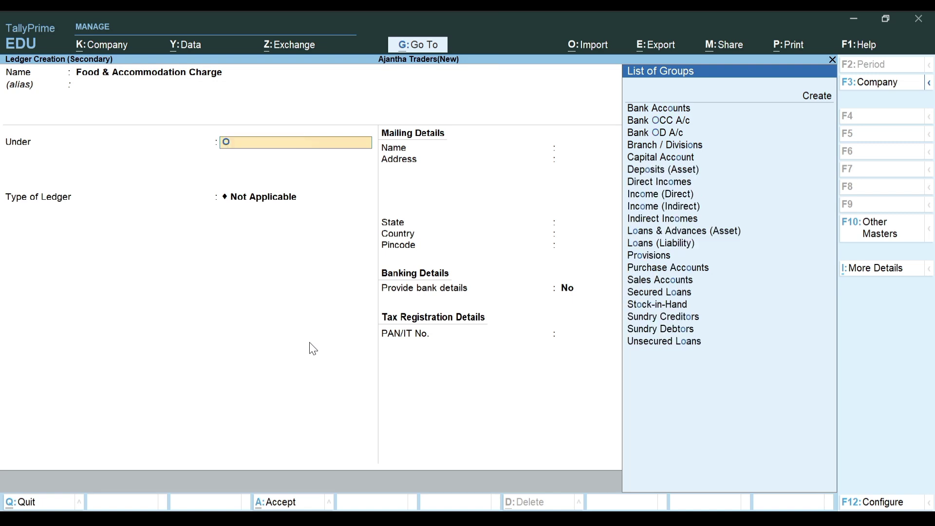
{"action": "key", "text": "BackSpace"}
{"action": "type", "text": "i"}
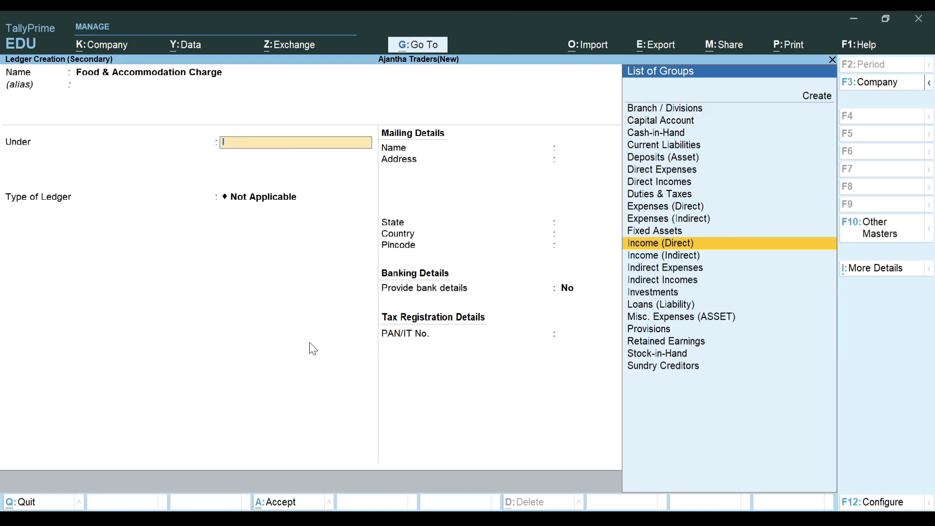
{"action": "key", "text": "Down"}
{"action": "key", "text": "Down"}
{"action": "key", "text": "Down"}
{"action": "key", "text": "Up"}
{"action": "key", "text": "Return"}
{"action": "key", "text": "Return"}
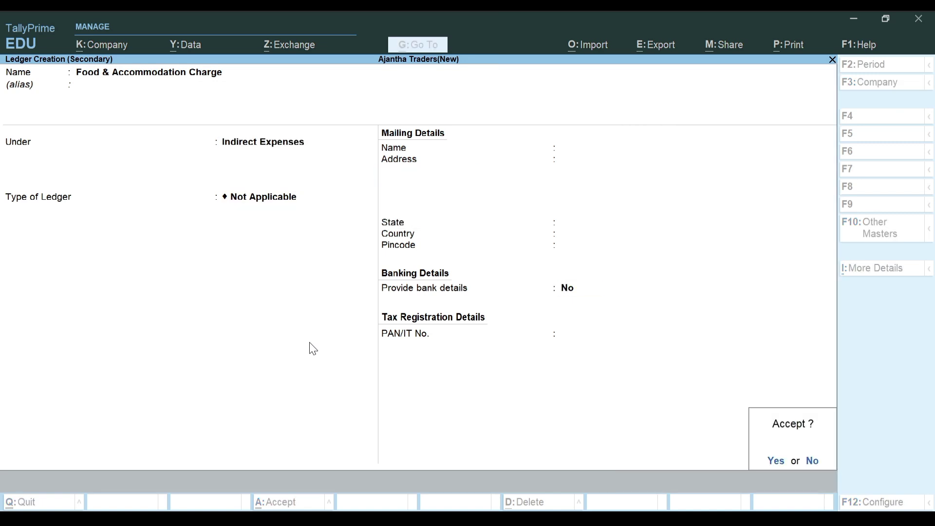
{"action": "key", "text": "Return"}
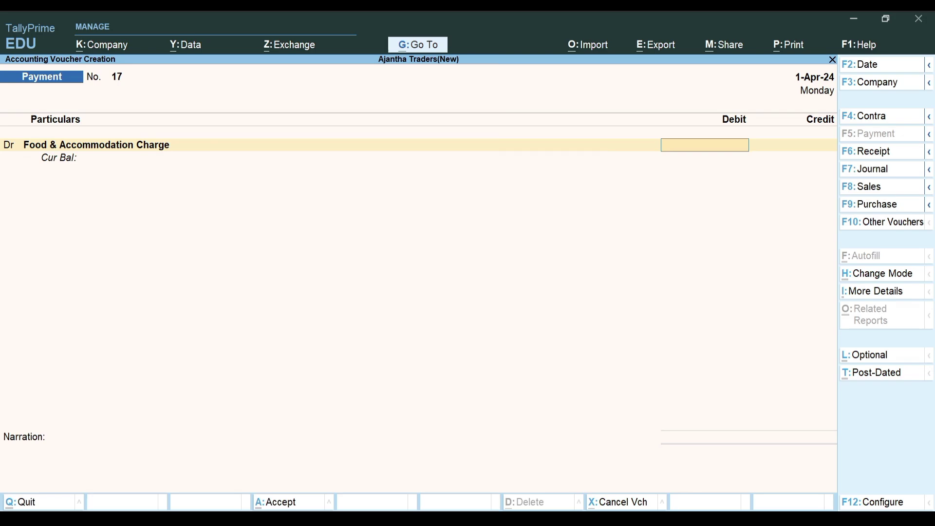
Step: Check the amount in the Word assignment, then debit Food & Accommodation Charge and credit Cash with 700 and accept the TallyPrime payment voucher without narration
{"action": "key", "text": "alt+Tab"}
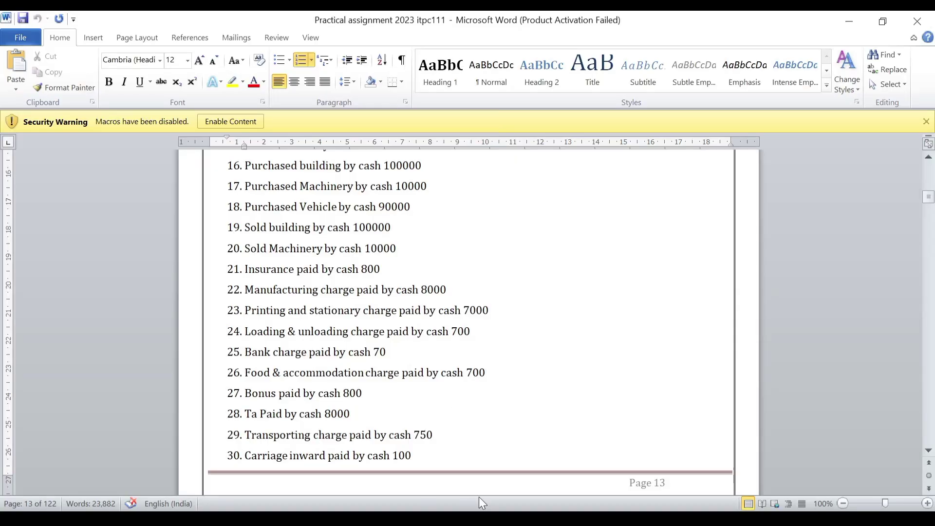
{"action": "key", "text": "alt+Tab"}
{"action": "type", "text": "7"}
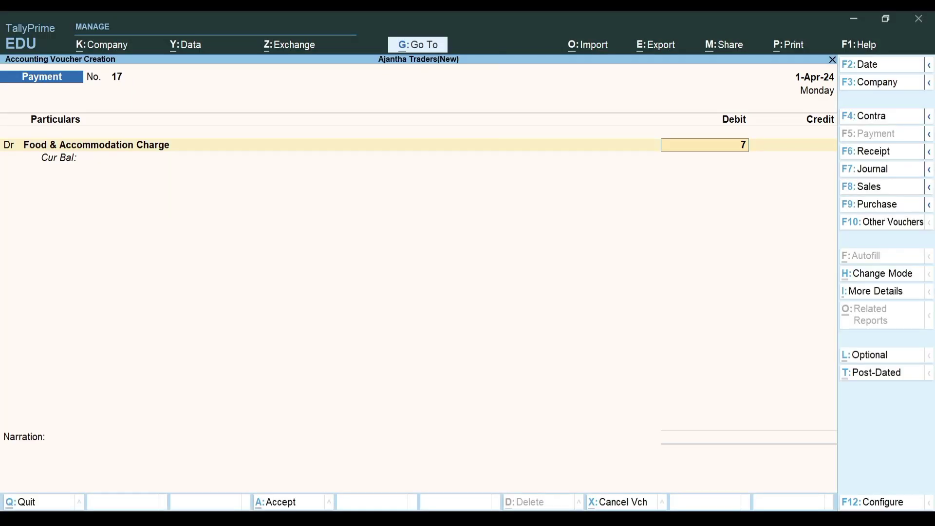
{"action": "type", "text": "00"}
{"action": "key", "text": "Return"}
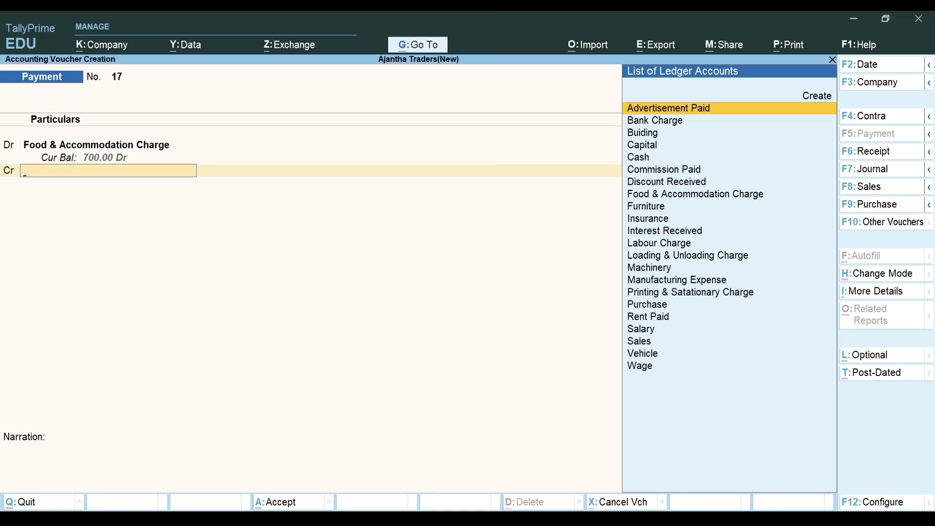
{"action": "key", "text": "Down"}
{"action": "key", "text": "Down"}
{"action": "key", "text": "Down"}
{"action": "key", "text": "Down"}
{"action": "key", "text": "Return"}
{"action": "key", "text": "Return"}
{"action": "key", "text": "Return"}
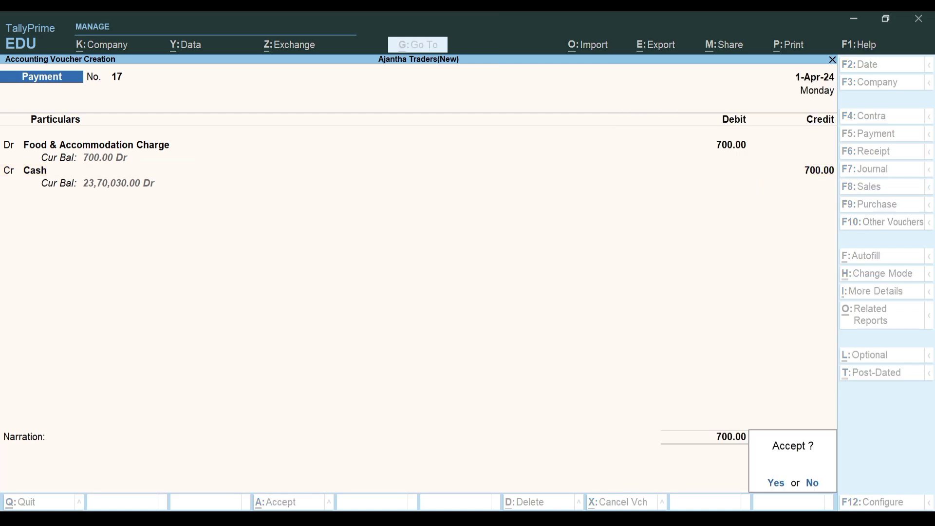
{"action": "key", "text": "Return"}
Step: Check the bonus entry in the Word assignment, then create a debit-line ledger named Bonus under Indirect Expenses in TallyPrime
{"action": "key", "text": "alt+Tab"}
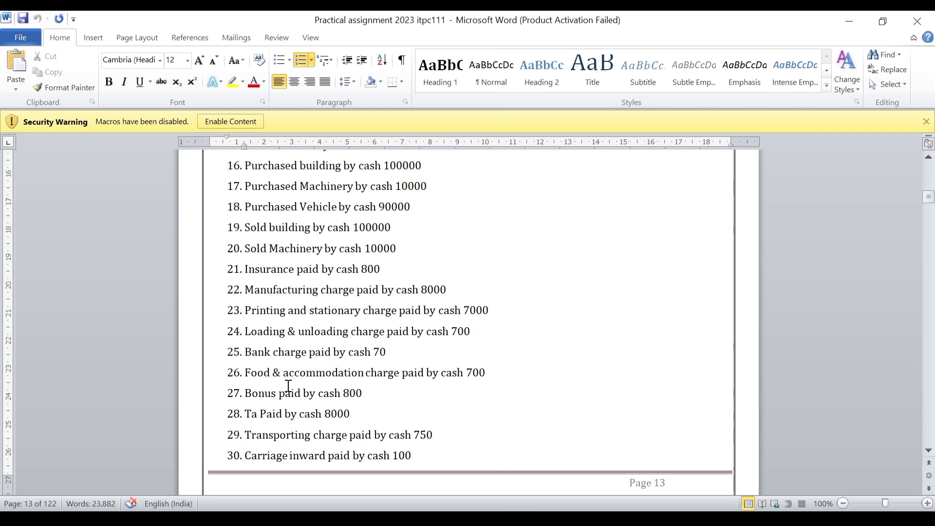
{"action": "key", "text": "alt+Tab"}
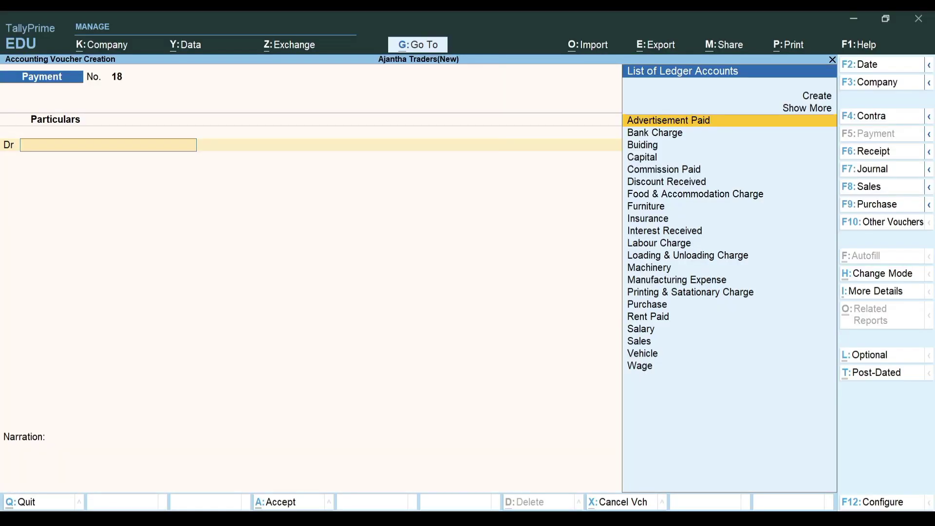
{"action": "key", "text": "alt+Tab"}
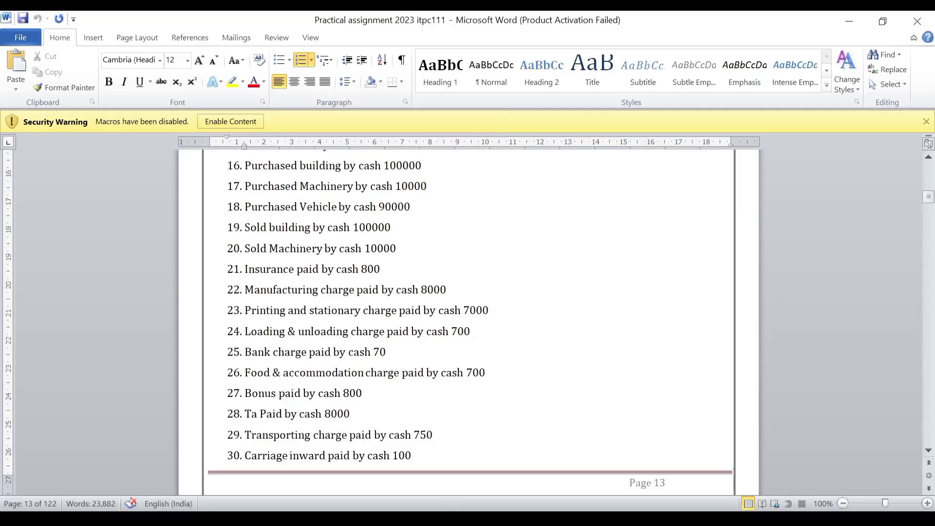
{"action": "key", "text": "alt+Tab"}
{"action": "key", "text": "super+d"}
{"action": "key", "text": "alt+Tab"}
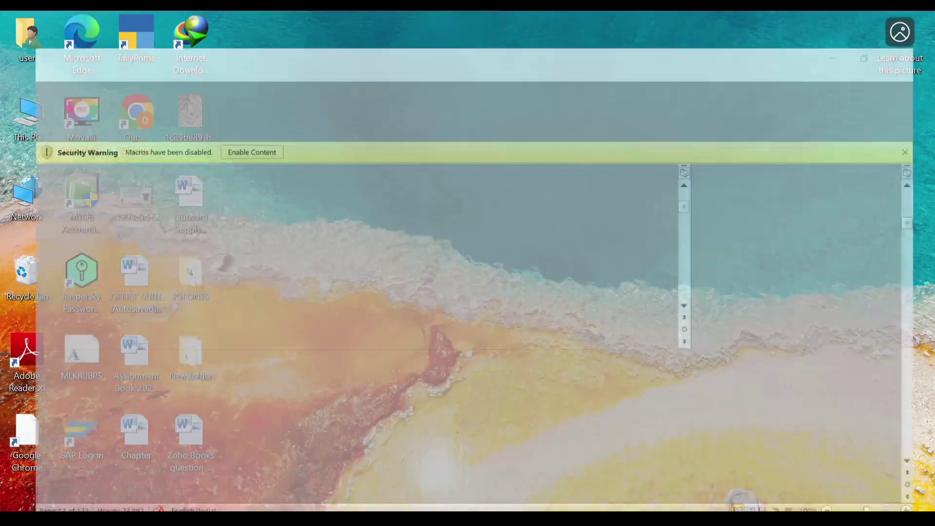
{"action": "key", "text": "alt+Tab"}
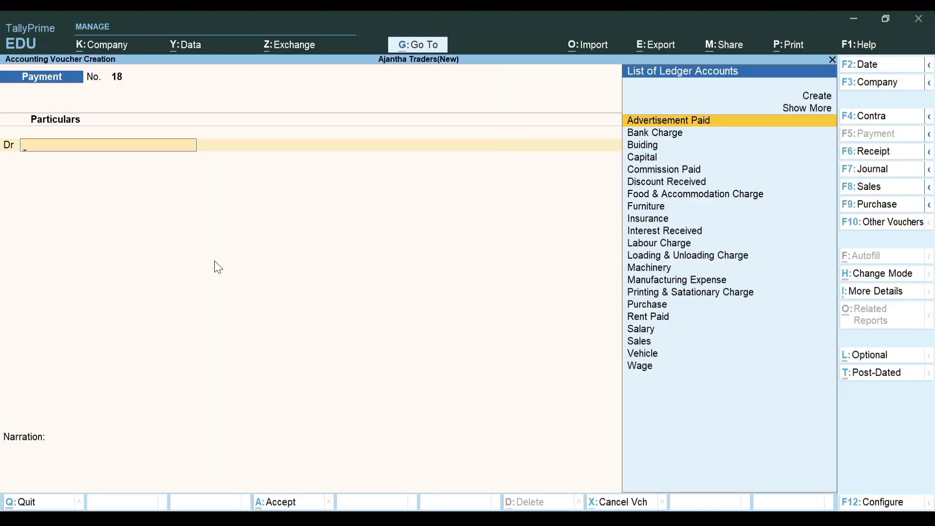
{"action": "key", "text": "alt+c"}
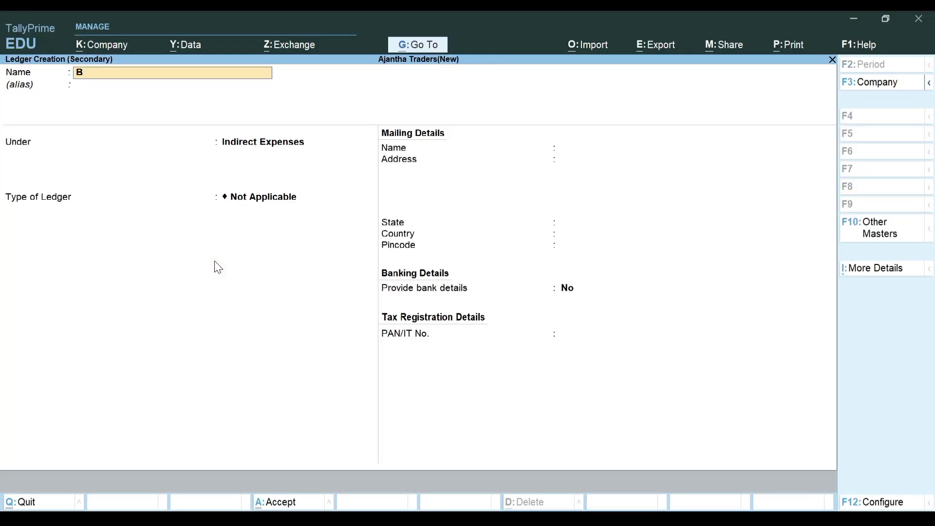
{"action": "type", "text": "Bonus"}
{"action": "key", "text": "Return"}
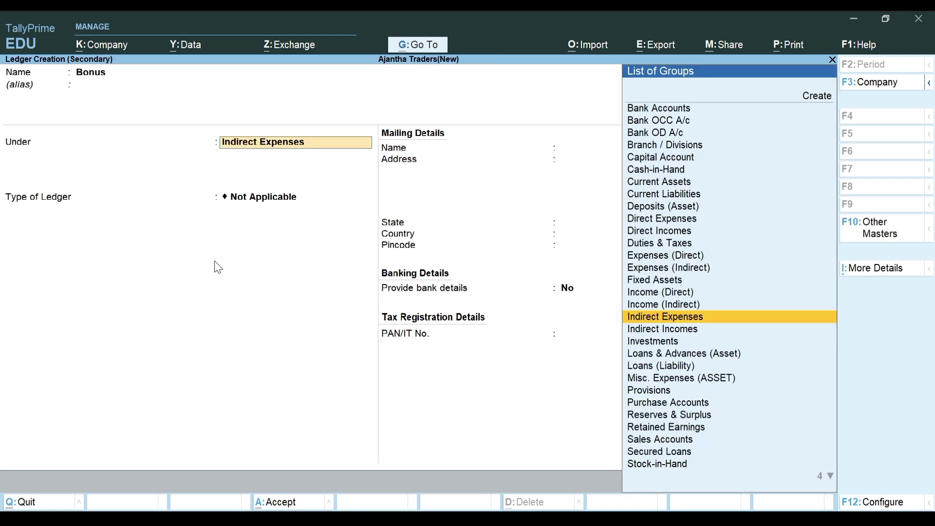
{"action": "key", "text": "Return"}
{"action": "key", "text": "Return"}
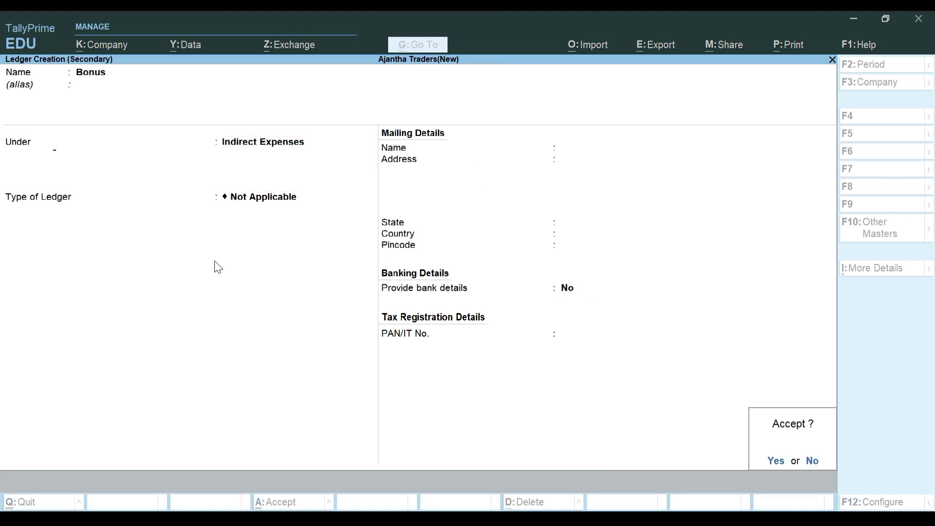
{"action": "key", "text": "Return"}
Step: Debit Bonus and credit Cash with 800, leave the narration blank and accept the payment voucher
{"action": "type", "text": "800"}
{"action": "key", "text": "Return"}
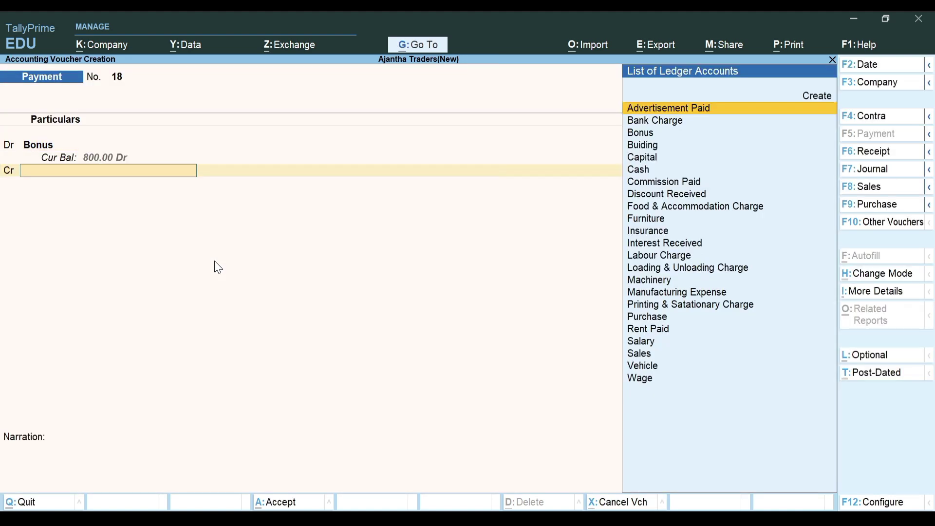
{"action": "key", "text": "Down"}
{"action": "key", "text": "Down"}
{"action": "key", "text": "Down"}
{"action": "key", "text": "Down"}
{"action": "key", "text": "Down"}
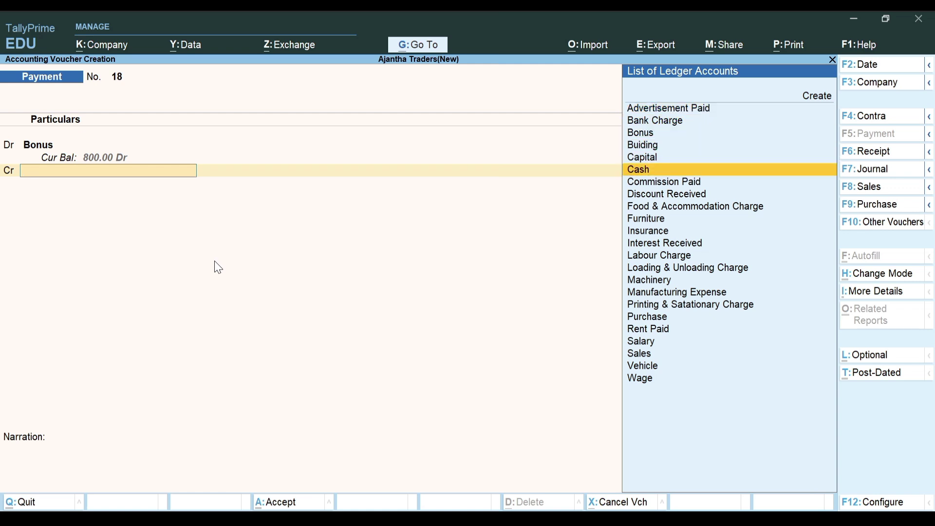
{"action": "key", "text": "Return"}
{"action": "key", "text": "Return"}
{"action": "key", "text": "Return"}
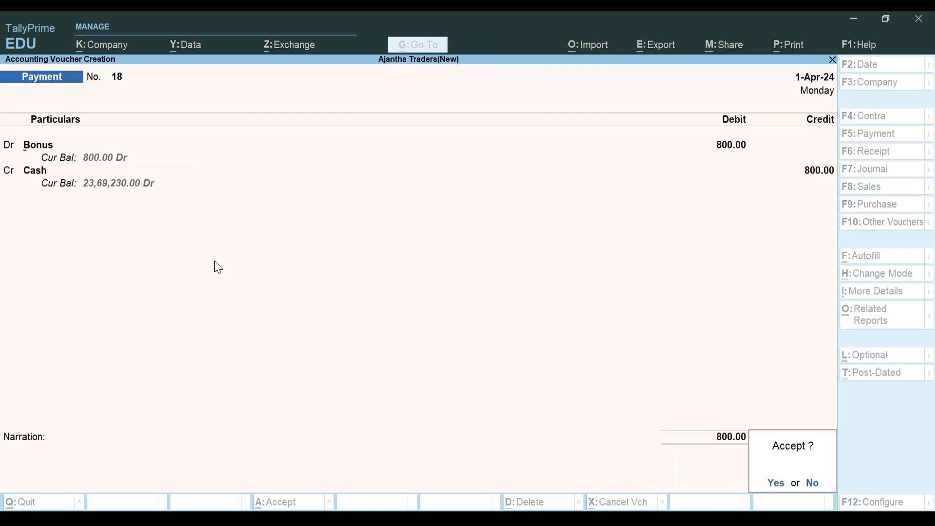
{"action": "key", "text": "Return"}
Step: Check the next entry in the Word assignment, then create a debit-line ledger named Ta under Indirect Expenses in TallyPrime, with bank details No
{"action": "key", "text": "alt+Tab"}
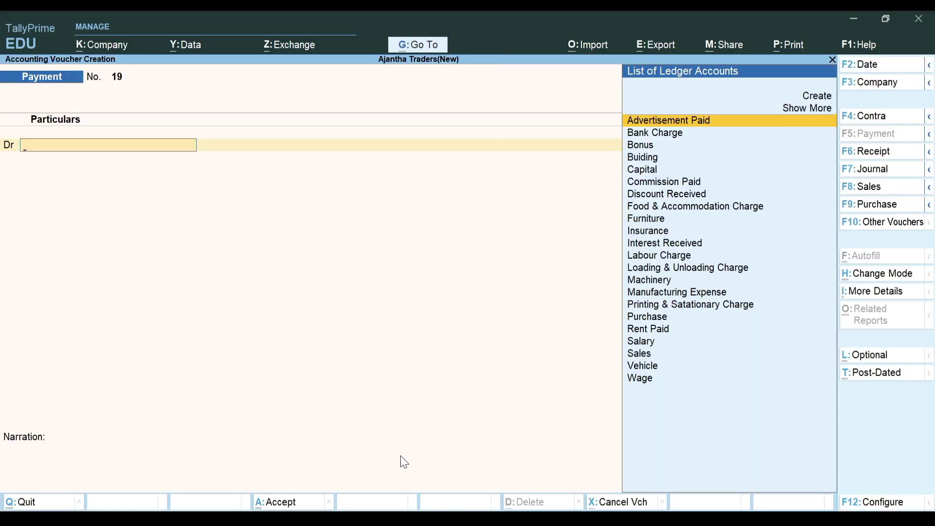
{"action": "key", "text": "alt+c"}
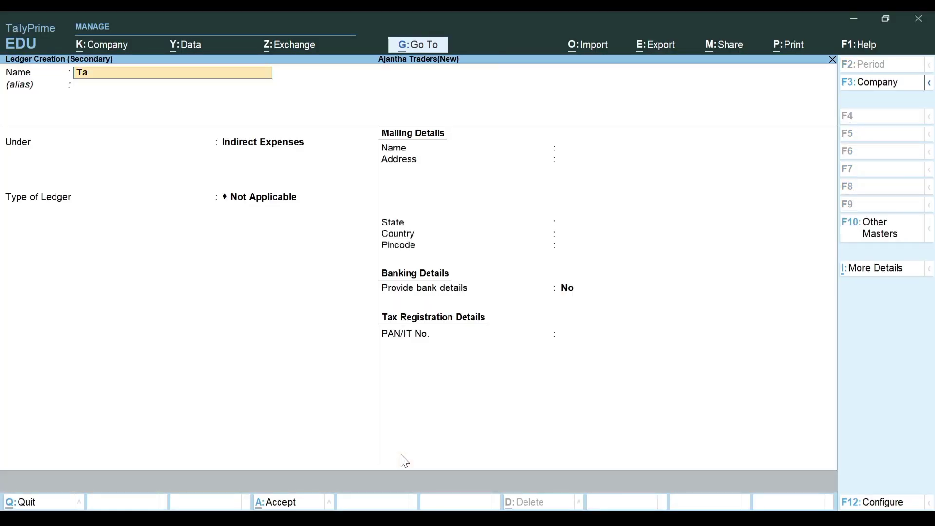
{"action": "key", "text": "Return"}
{"action": "key", "text": "Return"}
{"action": "key", "text": "Return"}
{"action": "key", "text": "Return"}
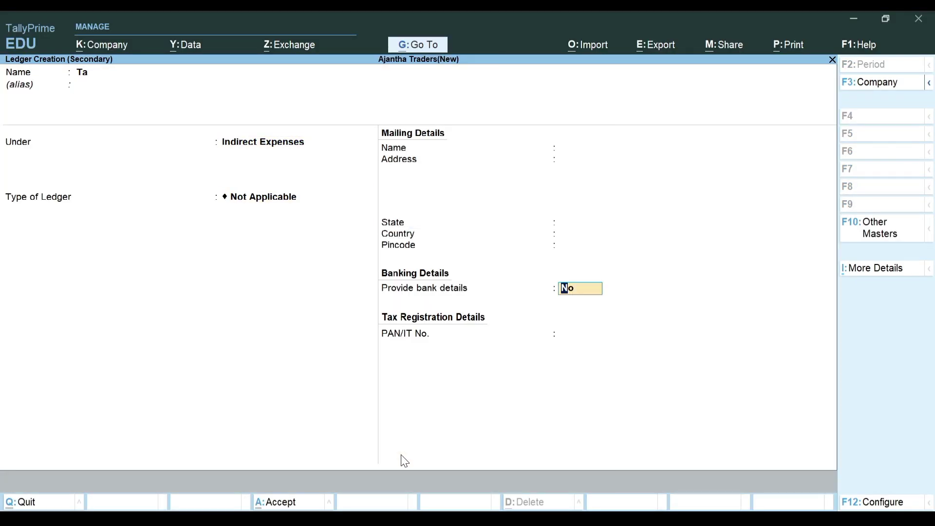
{"action": "key", "text": "Return"}
{"action": "key", "text": "Return"}
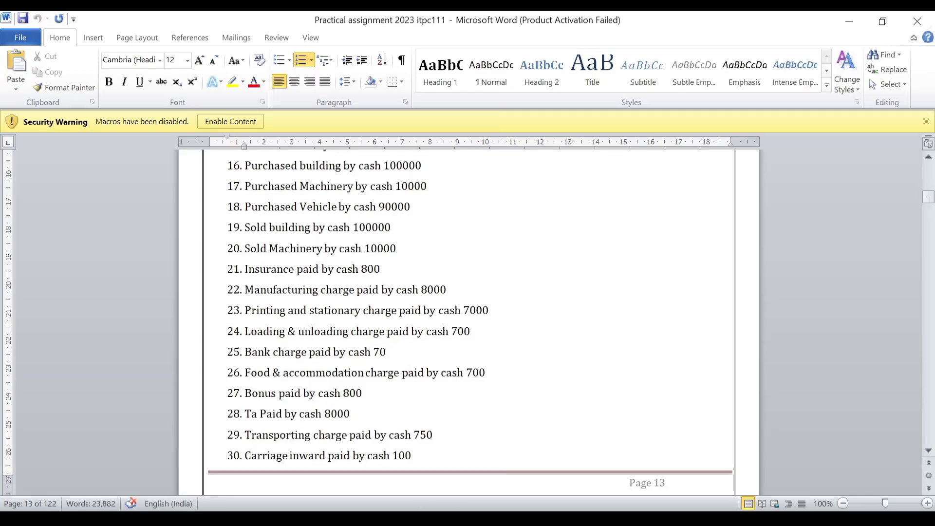
Step: In TallyPrime, debit Ta and credit Cash with 750, leave the narration blank and accept the payment voucher
{"action": "key", "text": "alt+Tab"}
{"action": "type", "text": "7"}
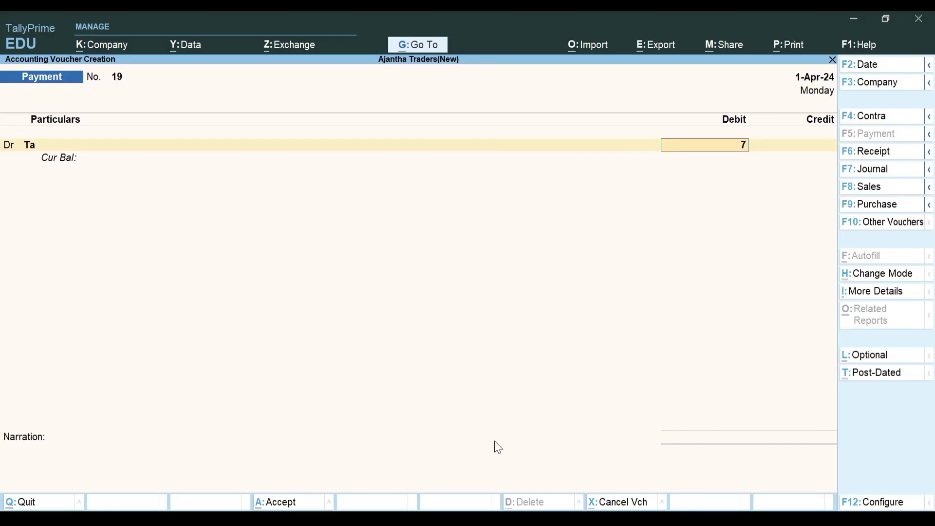
{"action": "type", "text": "50"}
{"action": "key", "text": "Return"}
{"action": "key", "text": "Down"}
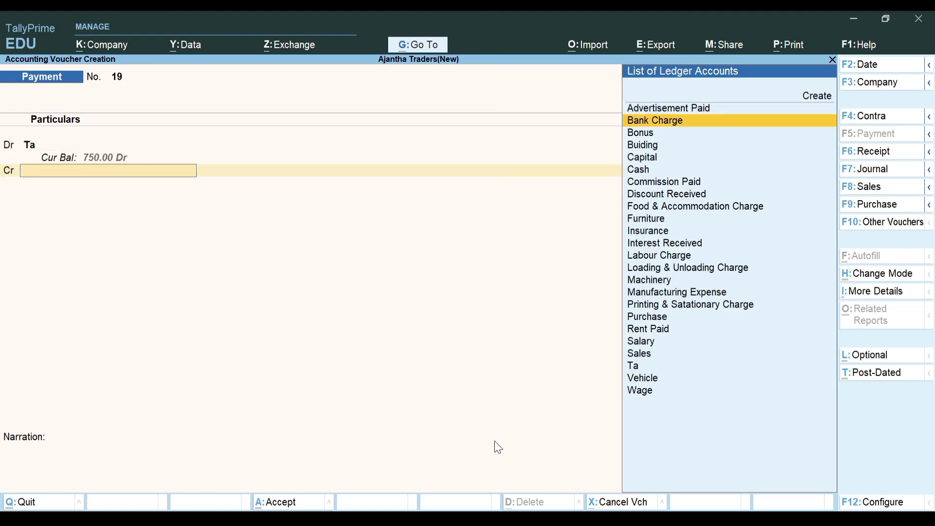
{"action": "key", "text": "Down"}
{"action": "key", "text": "Down"}
{"action": "key", "text": "Down"}
{"action": "key", "text": "Down"}
{"action": "key", "text": "Return"}
{"action": "key", "text": "Return"}
{"action": "key", "text": "Return"}
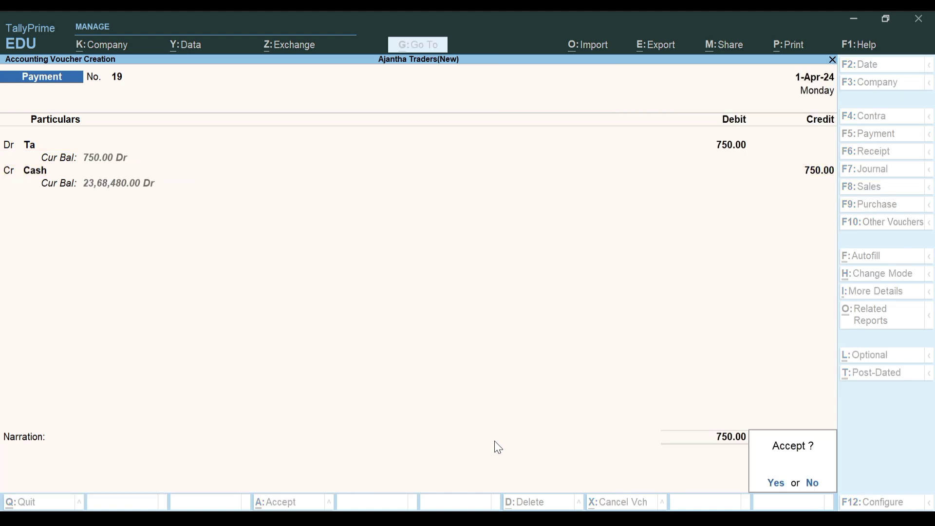
{"action": "key", "text": "Return"}
Step: Check the Ta entry in the Word assignment, then reopen the Ta payment voucher in TallyPrime, set its amount to 8,000 and accept it
{"action": "key", "text": "alt+Tab"}
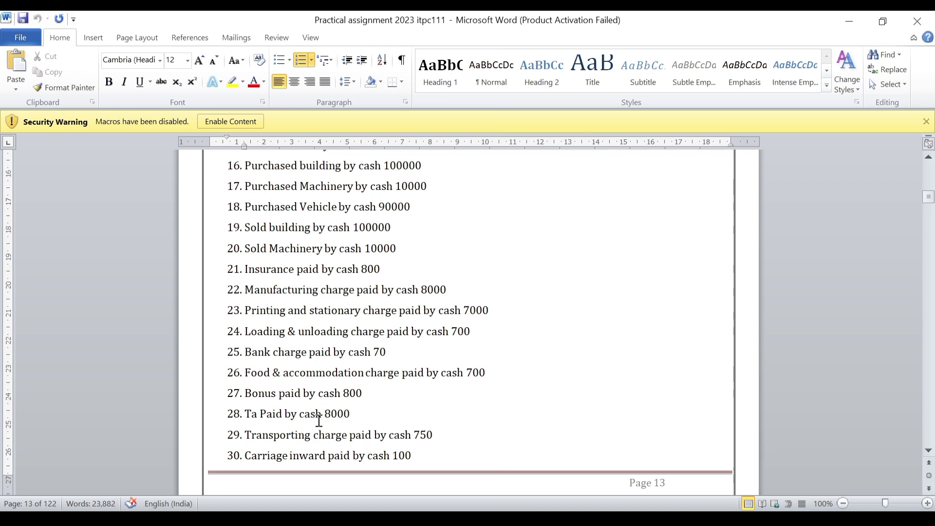
{"action": "key", "text": "alt+Tab"}
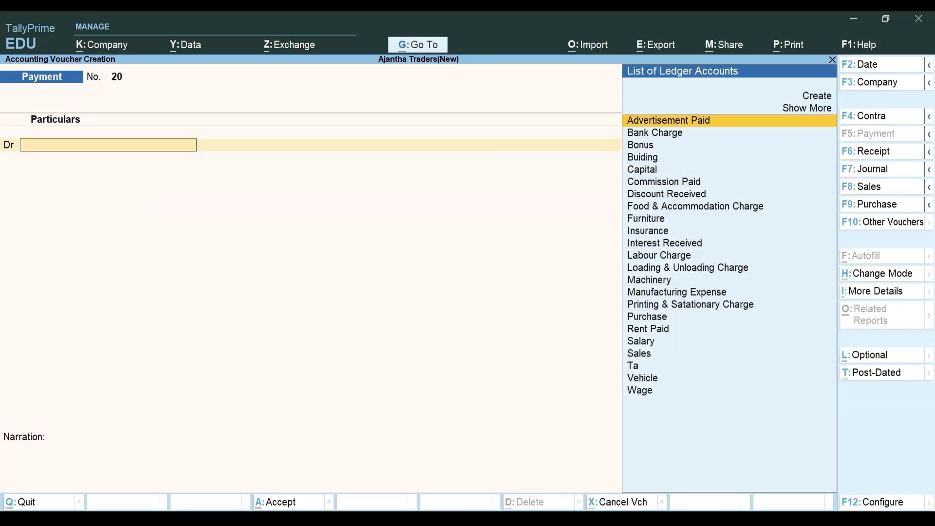
{"action": "key", "text": "Page_Up"}
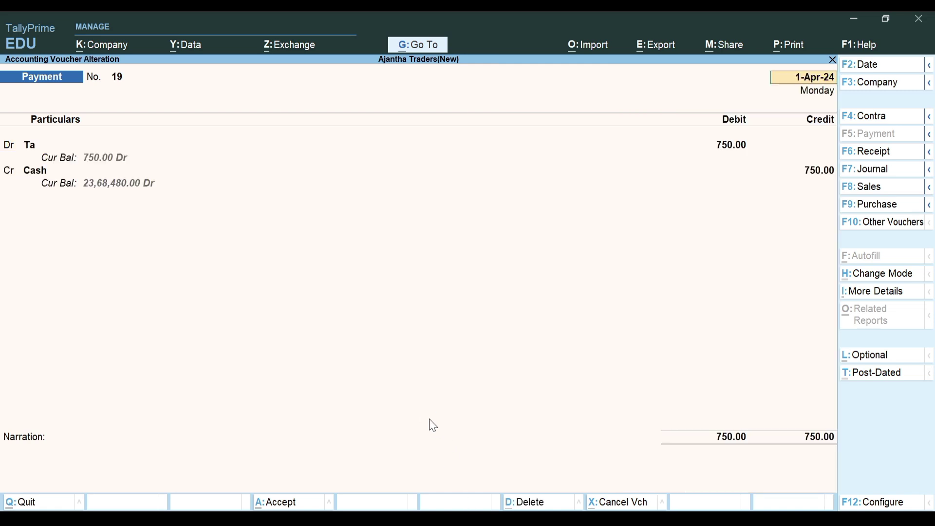
{"action": "key", "text": "Return"}
{"action": "key", "text": "Return"}
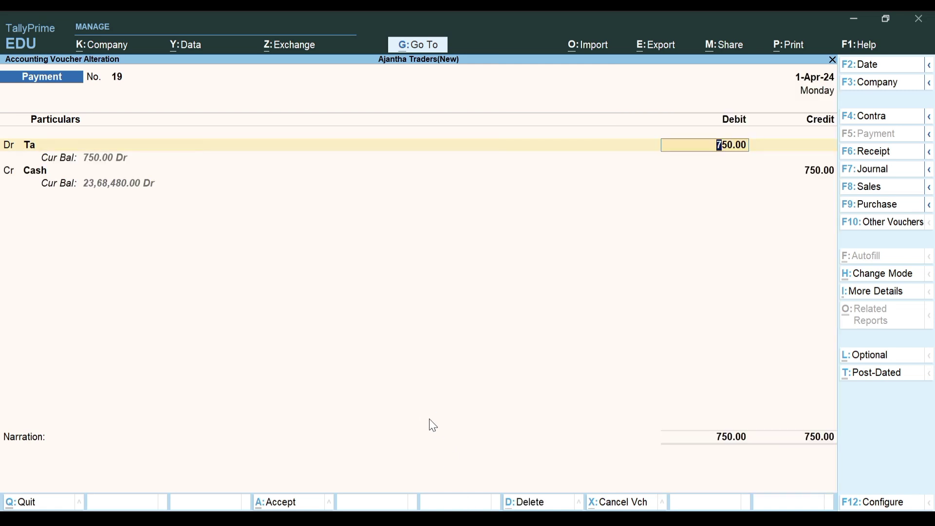
{"action": "type", "text": "8,000"}
{"action": "key", "text": "Return"}
{"action": "key", "text": "Return"}
{"action": "key", "text": "Return"}
{"action": "key", "text": "Return"}
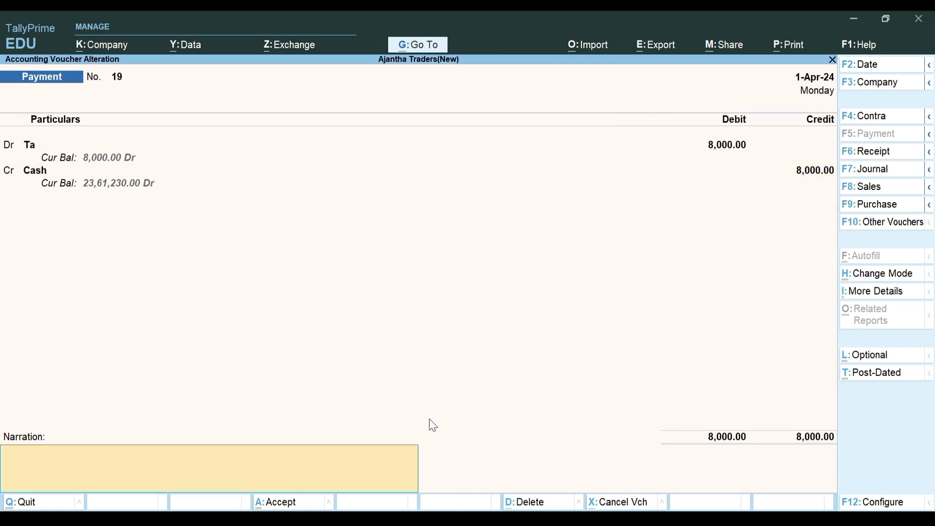
{"action": "key", "text": "Return"}
{"action": "key", "text": "Return"}
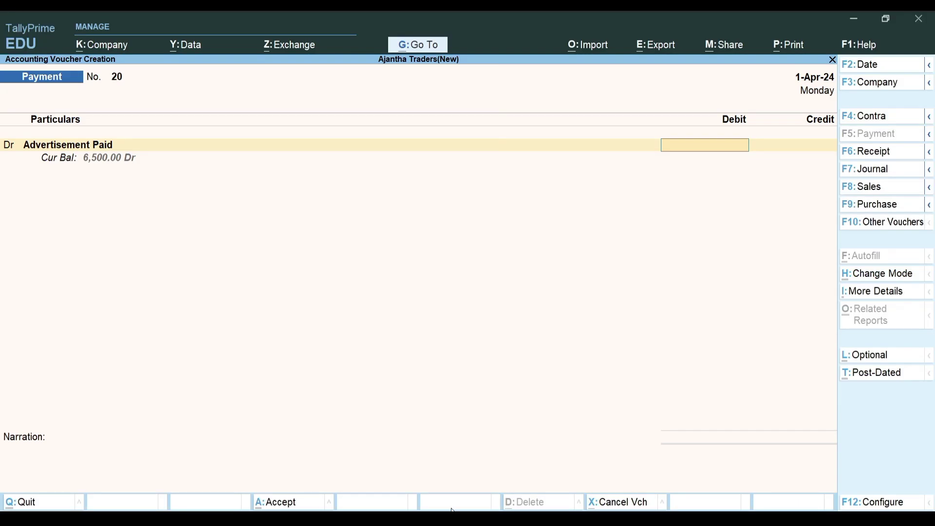
Step: Check the next entry in the Word assignment, then create a debit-line ledger named Transporting Charge under Indirect Expenses in TallyPrime
{"action": "key", "text": "alt+Tab"}
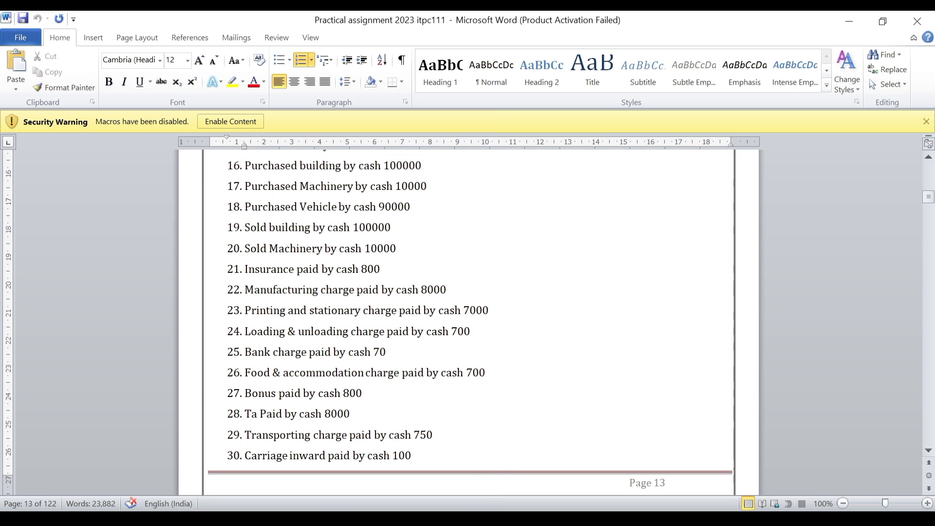
{"action": "mouse_move", "coordinate": [446, 519]}
{"action": "key", "text": "alt+Tab"}
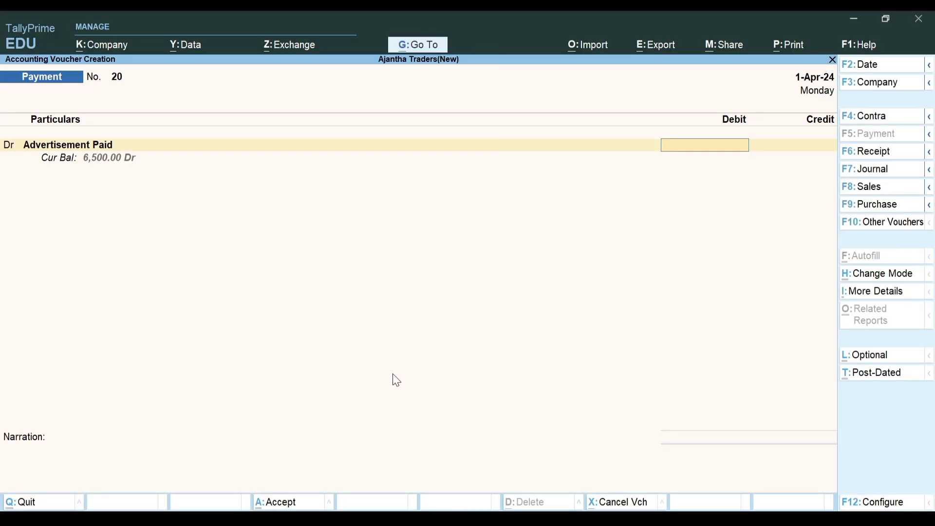
{"action": "key", "text": "BackSpace"}
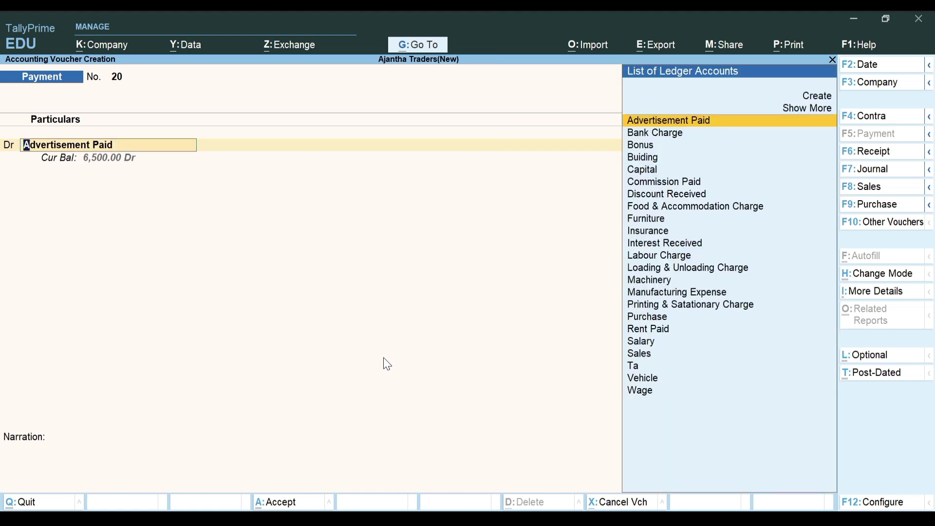
{"action": "key", "text": "alt+c"}
{"action": "type", "text": "Trad"}
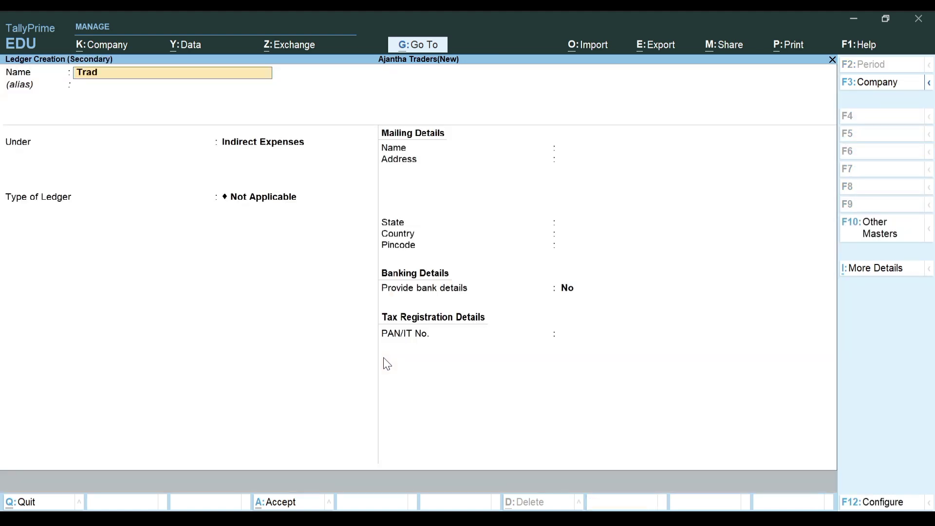
{"action": "type", "text": "nsporting Cha"}
{"action": "key", "text": "Return"}
{"action": "key", "text": "Return"}
{"action": "key", "text": "Return"}
{"action": "key", "text": "Return"}
{"action": "key", "text": "Return"}
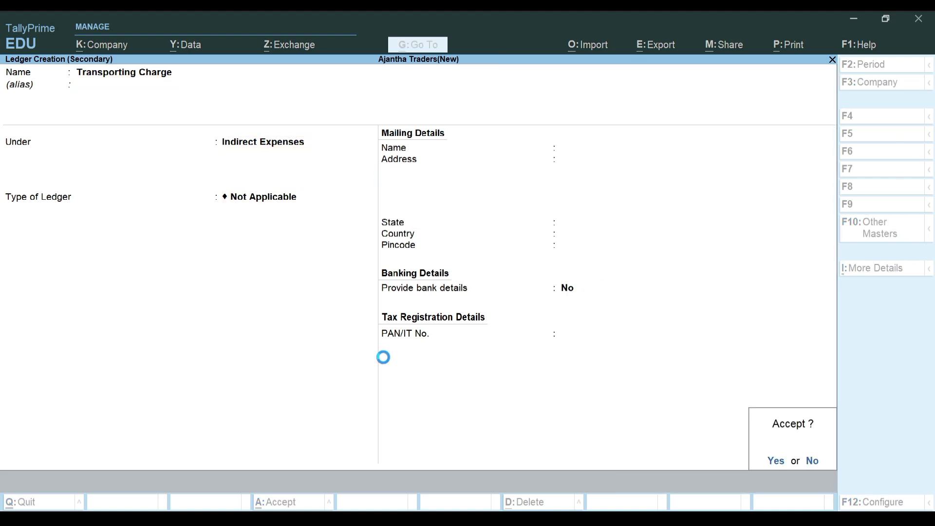
Step: Debit Transporting Charge and credit Cash with 750, leave the narration blank and accept the payment voucher
{"action": "type", "text": "750"}
{"action": "key", "text": "Return"}
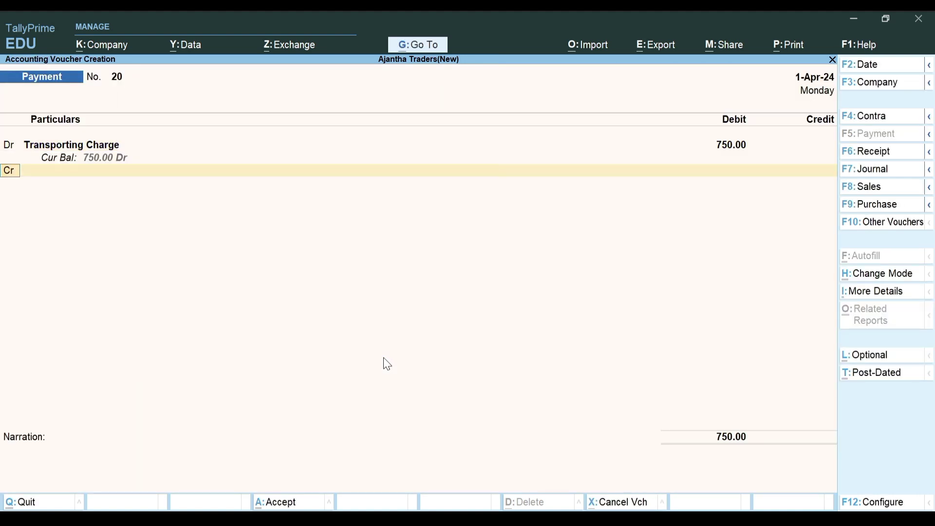
{"action": "key", "text": "Down"}
{"action": "key", "text": "Down"}
{"action": "key", "text": "Down"}
{"action": "key", "text": "Down"}
{"action": "key", "text": "Down"}
{"action": "key", "text": "Down"}
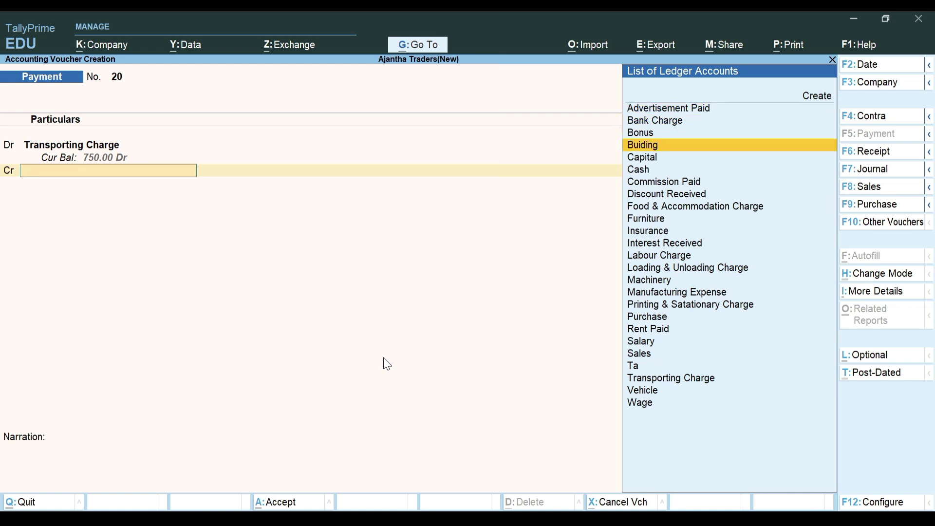
{"action": "key", "text": "Up"}
{"action": "key", "text": "Return"}
{"action": "key", "text": "Return"}
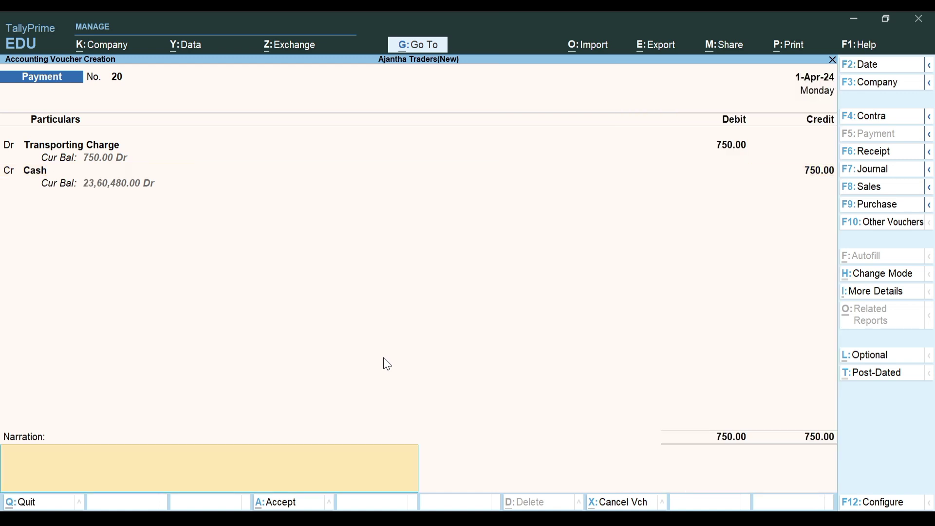
{"action": "key", "text": "Return"}
{"action": "key", "text": "Return"}
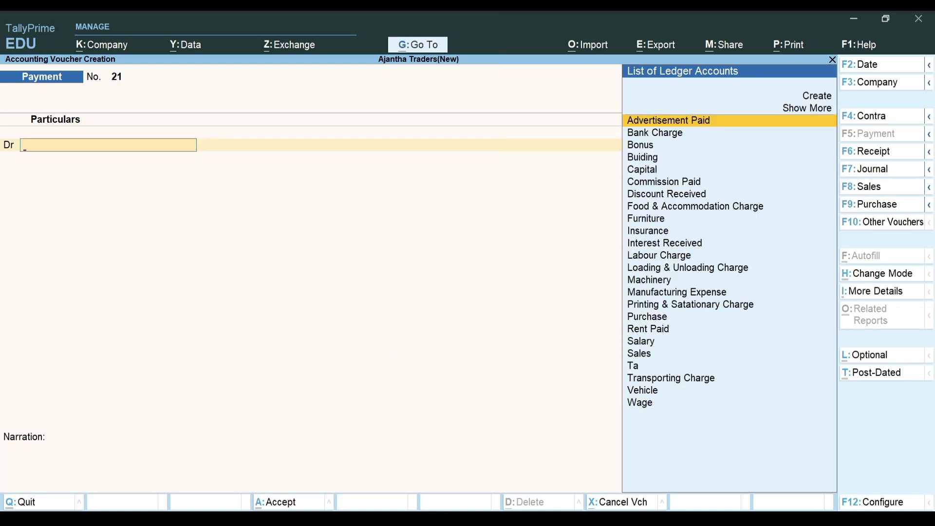
Step: Check the carriage entry in the Word assignment, then create a debit-line ledger named Carriage Inward under Direct Expenses in TallyPrime
{"action": "key", "text": "alt+Tab"}
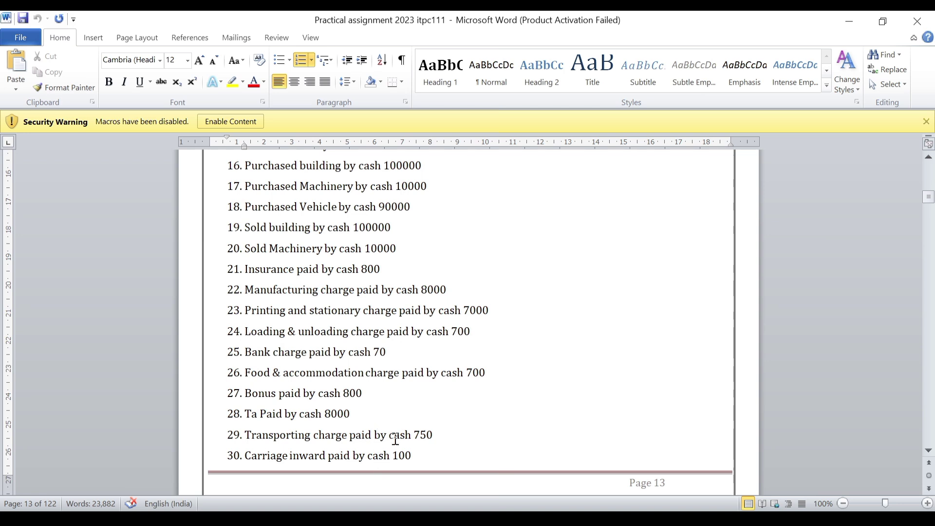
{"action": "key", "text": "alt+Tab"}
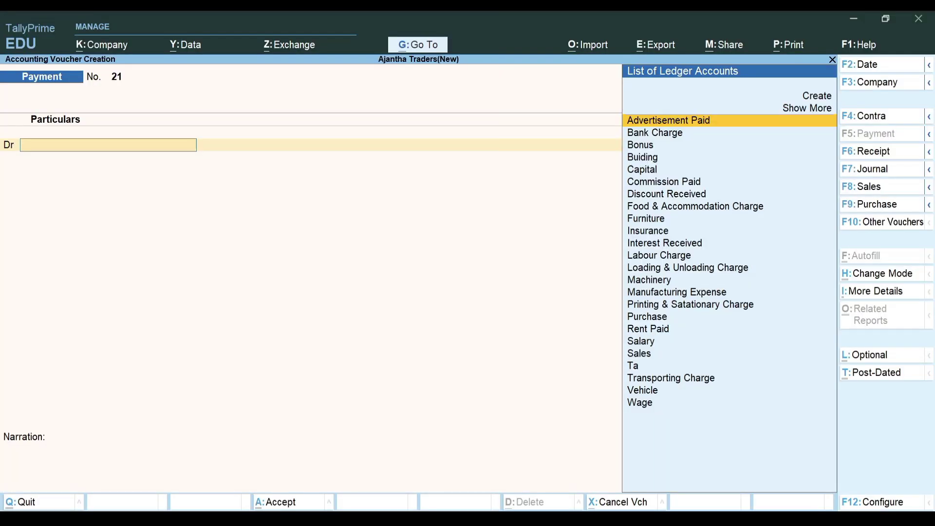
{"action": "key", "text": "alt+c"}
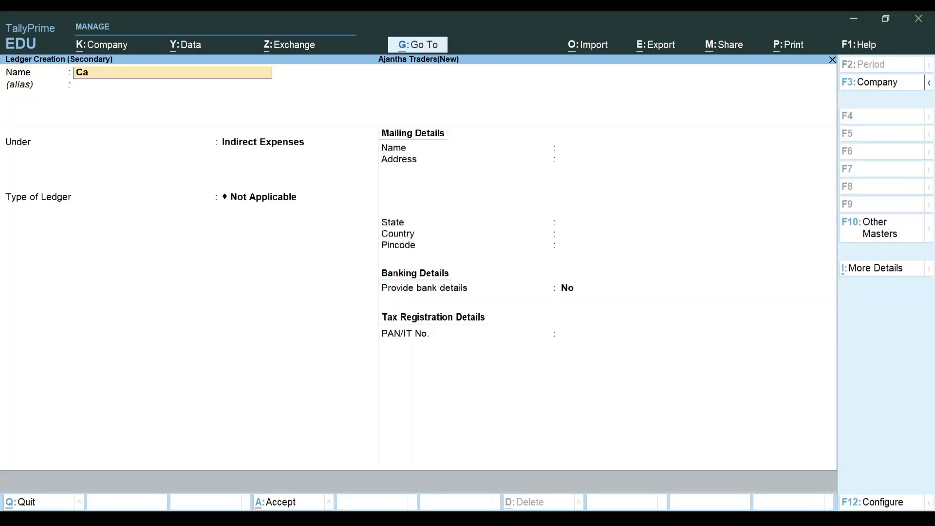
{"action": "type", "text": "Carriage Inward"}
{"action": "key", "text": "Return"}
{"action": "type", "text": "D"}
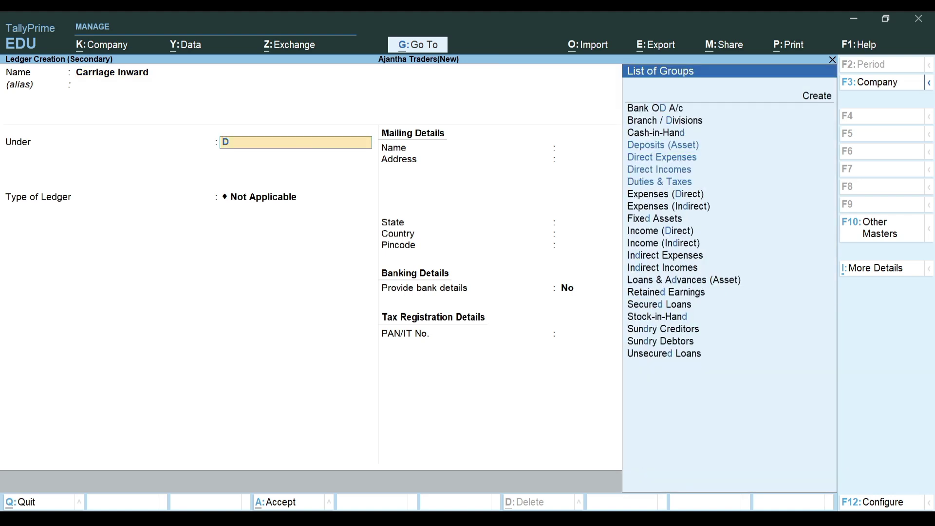
{"action": "key", "text": "Down"}
{"action": "key", "text": "Down"}
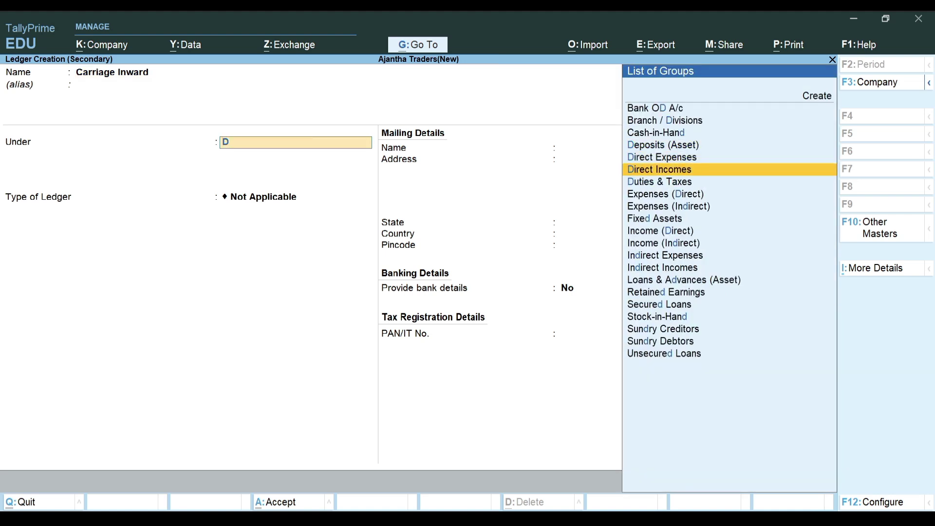
{"action": "key", "text": "Up"}
{"action": "key", "text": "Return"}
{"action": "key", "text": "Return"}
{"action": "key", "text": "Return"}
{"action": "key", "text": "Return"}
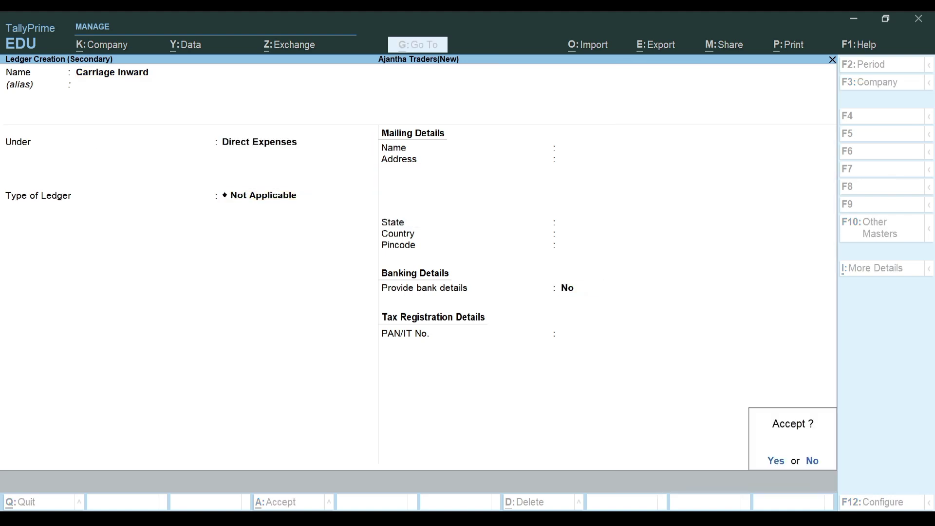
Step: Check the carriage amount in Word, then debit Carriage Inward and credit Cash with 100 in TallyPrime and accept the payment voucher without narration
{"action": "key", "text": "alt+Tab"}
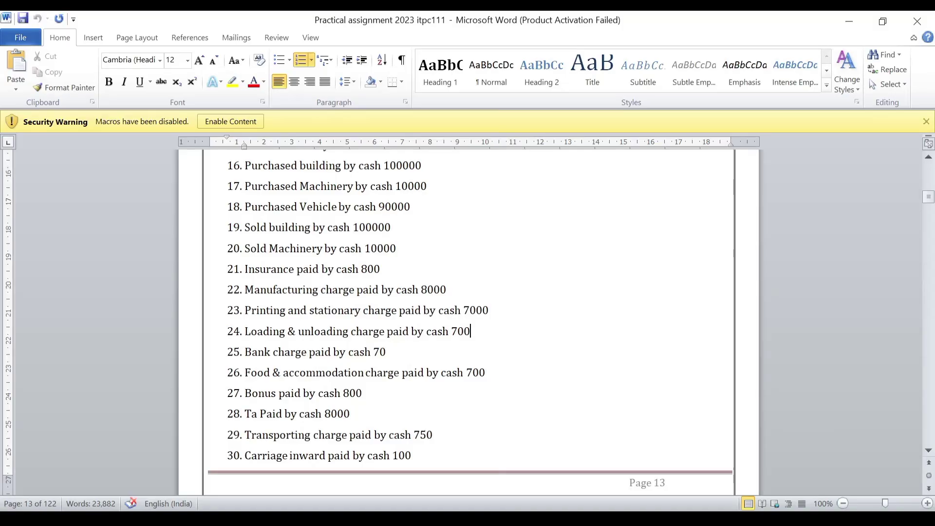
{"action": "key", "text": "alt+Tab"}
{"action": "type", "text": "100"}
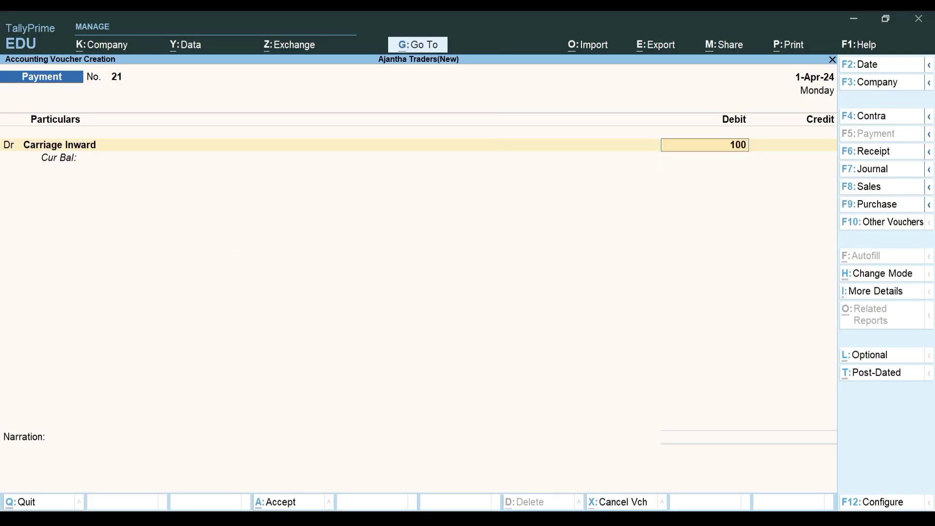
{"action": "key", "text": "Return"}
{"action": "key", "text": "Down"}
{"action": "key", "text": "Down"}
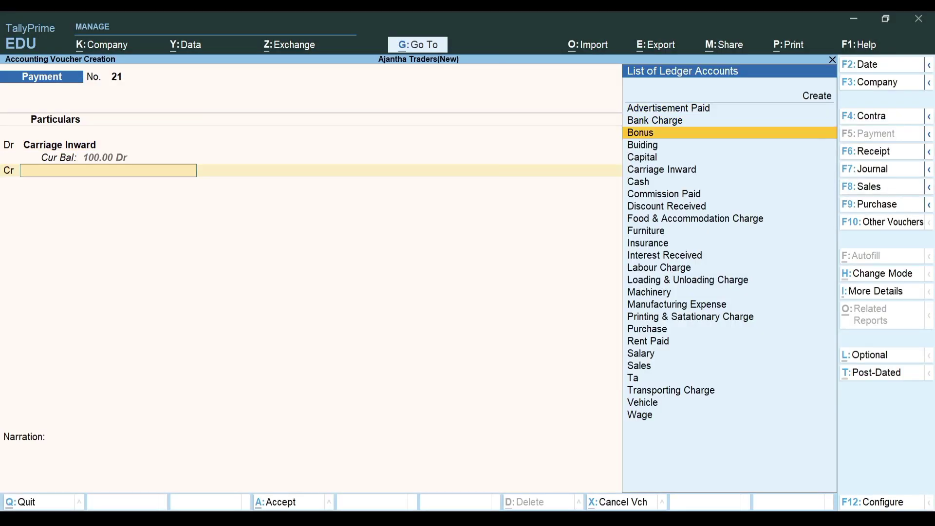
{"action": "key", "text": "Down"}
{"action": "key", "text": "Down"}
{"action": "key", "text": "Down"}
{"action": "key", "text": "Down"}
{"action": "key", "text": "Return"}
{"action": "key", "text": "Return"}
{"action": "key", "text": "Return"}
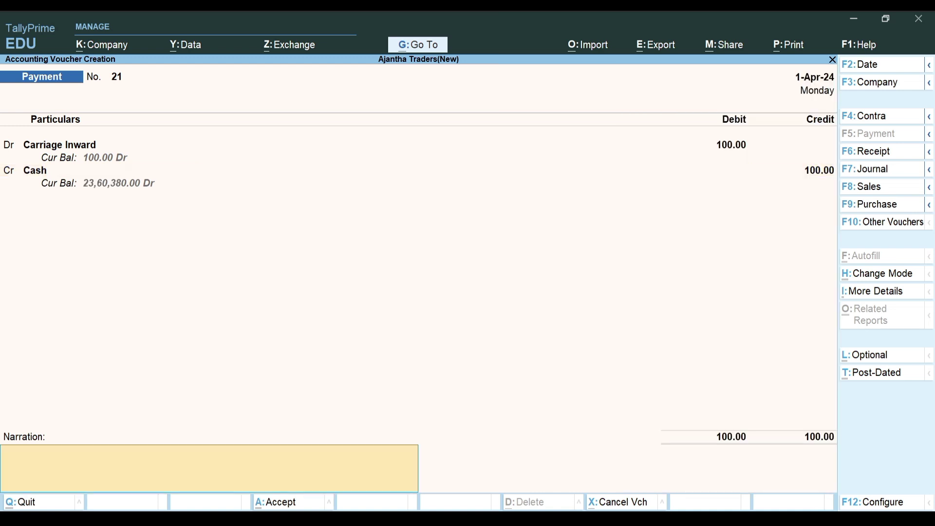
{"action": "key", "text": "Return"}
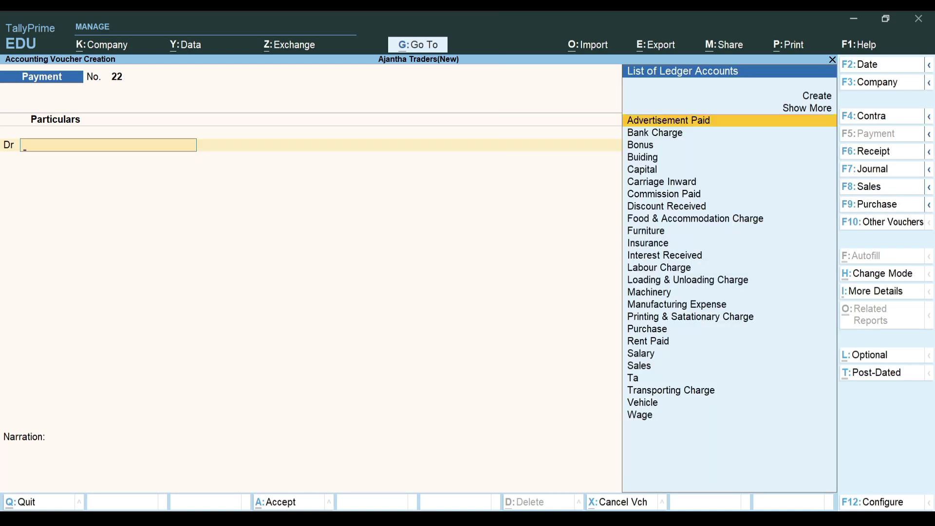
Step: Check the entries after item 30 in the Word assignment, then switch the voucher entry in TallyPrime from payment to receipt
{"action": "key", "text": "super+d"}
{"action": "key", "text": "super+d"}
{"action": "key", "text": "alt+Tab"}
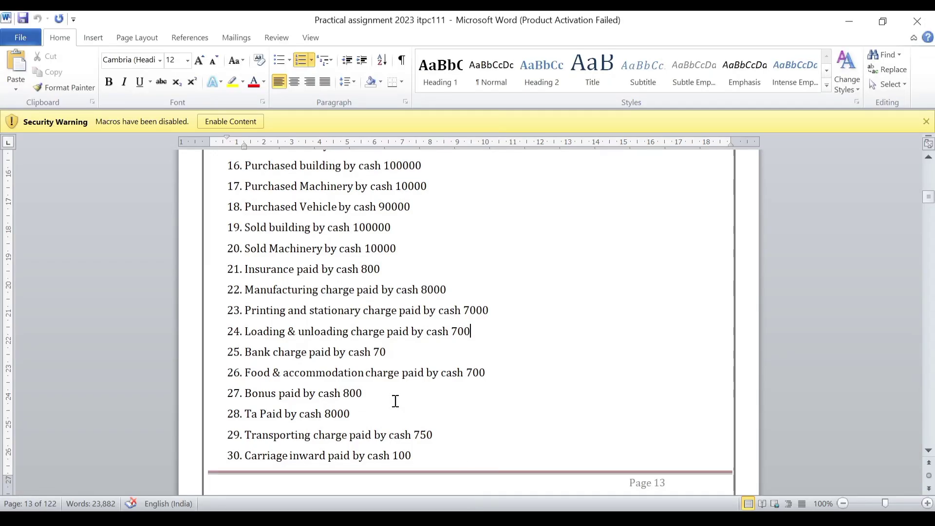
{"action": "scroll", "coordinate": [349, 390], "scroll_direction": "down", "scroll_amount": 5}
{"action": "scroll", "coordinate": [349, 385], "scroll_direction": "down", "scroll_amount": 3}
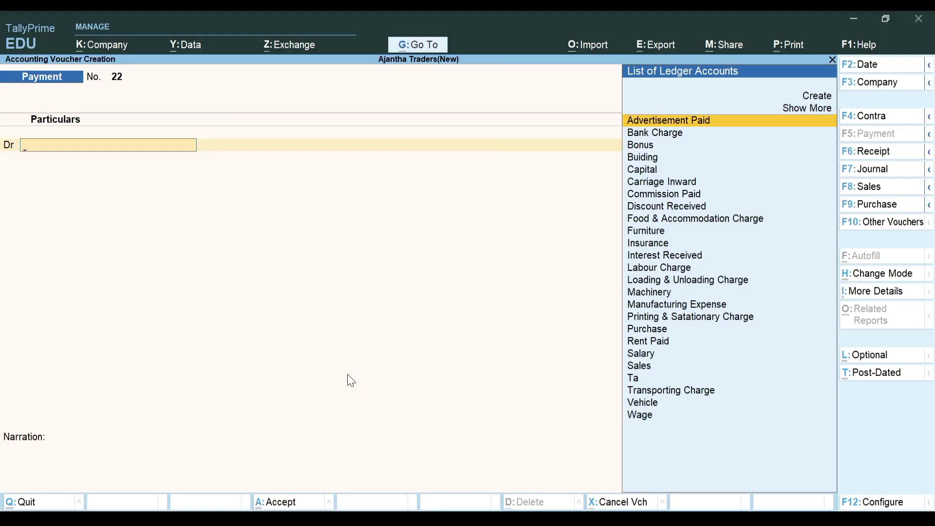
{"action": "type", "text": "R"}
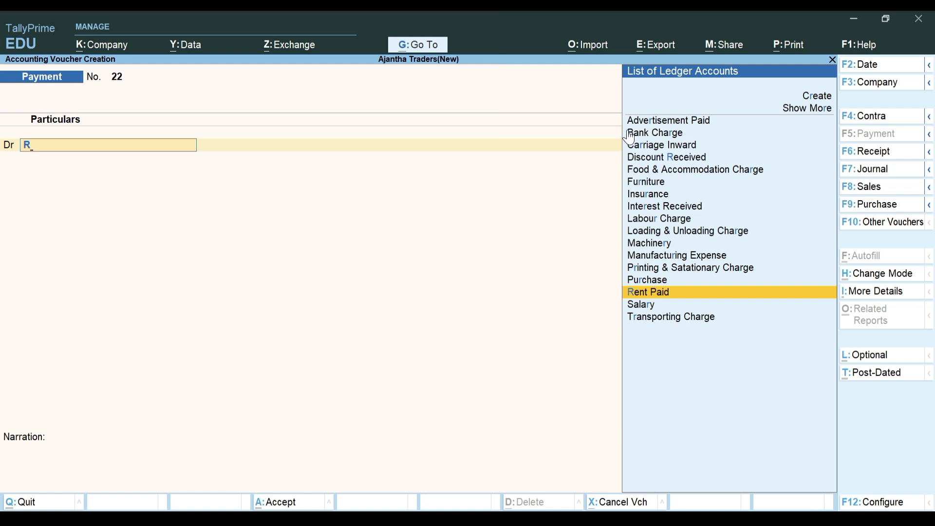
{"action": "key", "text": "F6"}
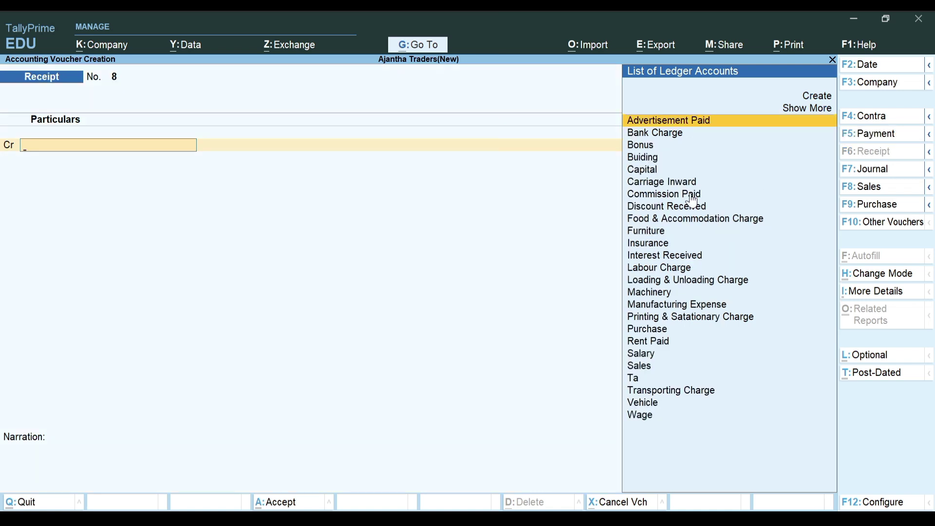
Step: Create a credit-line ledger named Rent Received under Indirect Incomes for the receipt voucher, with bank details No
{"action": "type", "text": "R"}
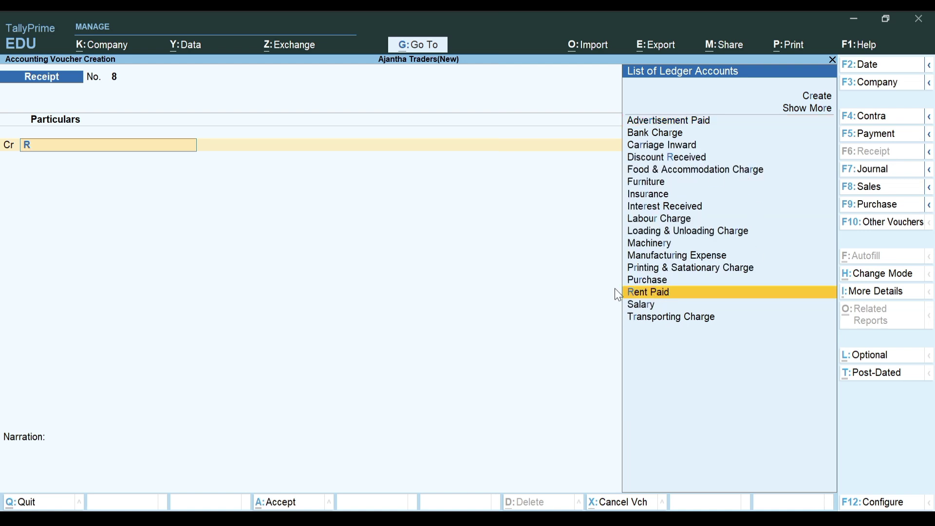
{"action": "key", "text": "alt+c"}
{"action": "type", "text": "Rent"}
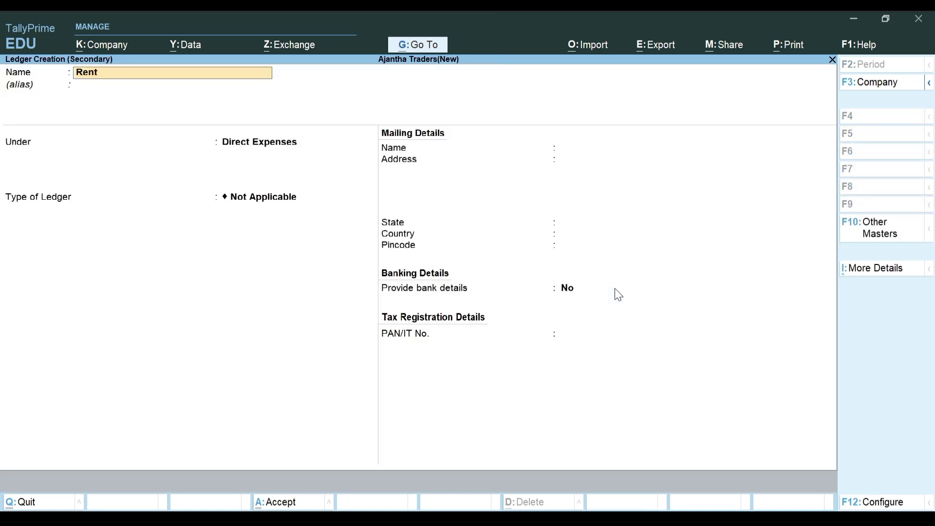
{"action": "type", "text": "ceived"}
{"action": "key", "text": "Return"}
{"action": "key", "text": "BackSpace"}
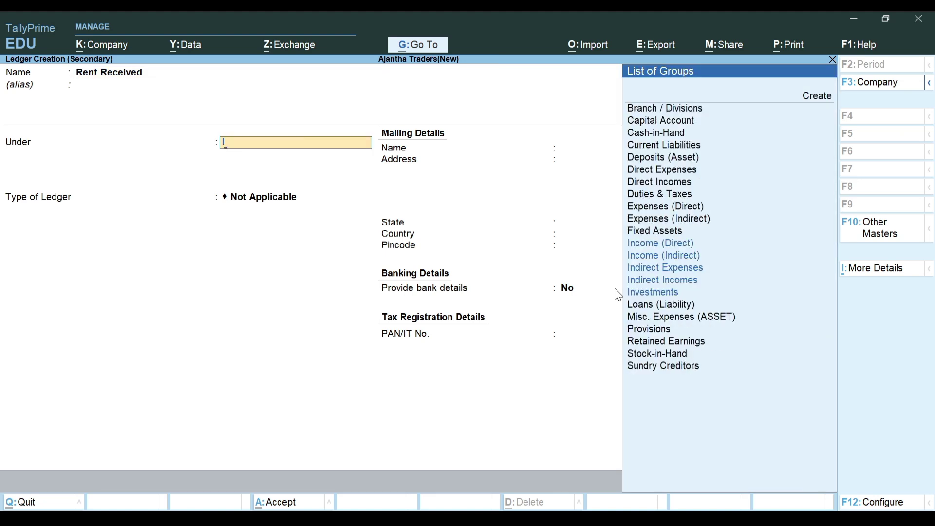
{"action": "key", "text": "Down"}
{"action": "key", "text": "Down"}
{"action": "key", "text": "Down"}
{"action": "key", "text": "Down"}
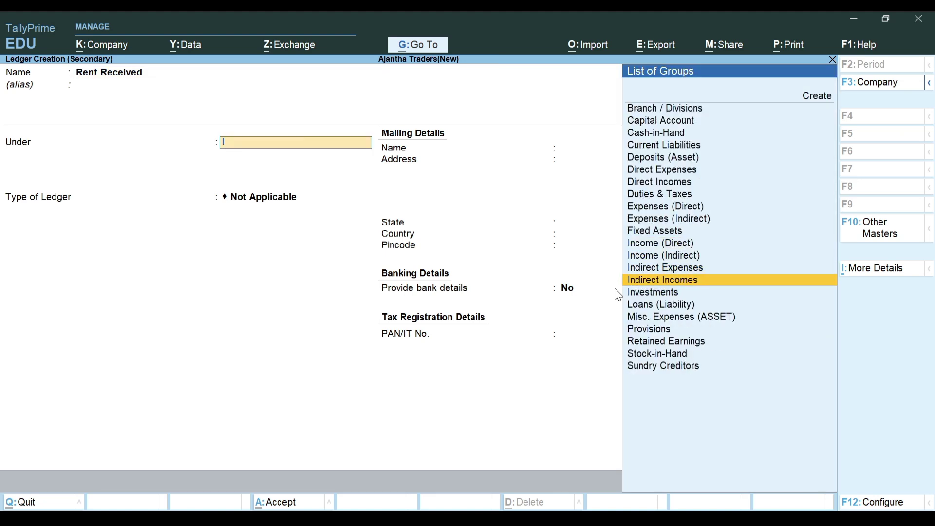
{"action": "key", "text": "Return"}
{"action": "key", "text": "Return"}
{"action": "key", "text": "Return"}
{"action": "key", "text": "Return"}
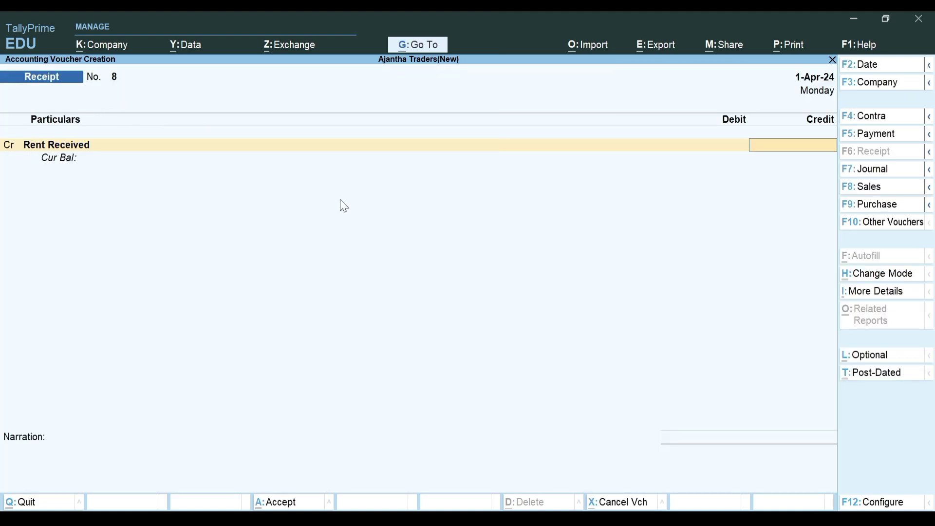
Step: Check the rent amount in Word, then credit Rent Received with 1000 in the TallyPrime receipt voucher
{"action": "key", "text": "alt+Tab"}
{"action": "type", "text": "1000"}
{"action": "key", "text": "Return"}
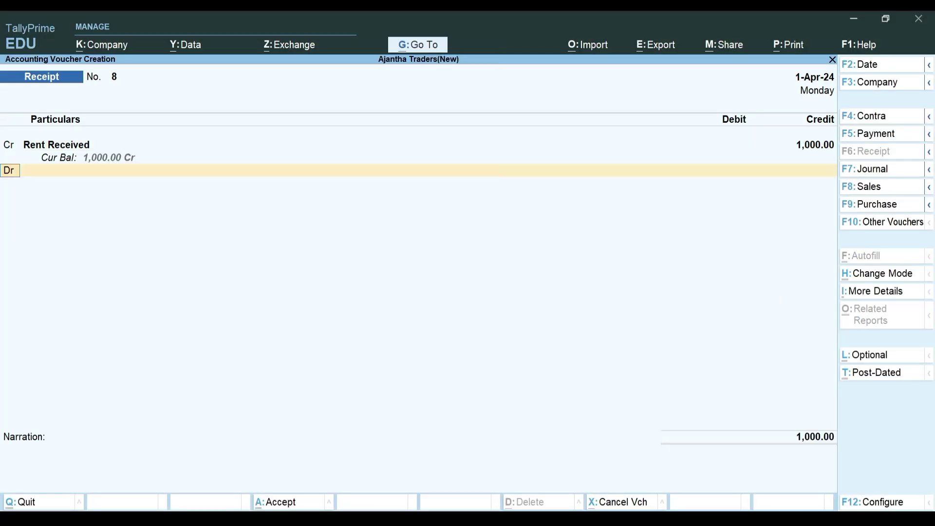
Step: Debit Cash with 1000 against Rent Received and accept the receipt voucher without narration
{"action": "key", "text": "Down"}
{"action": "key", "text": "Down"}
{"action": "key", "text": "Down"}
{"action": "key", "text": "Down"}
{"action": "key", "text": "Down"}
{"action": "key", "text": "Down"}
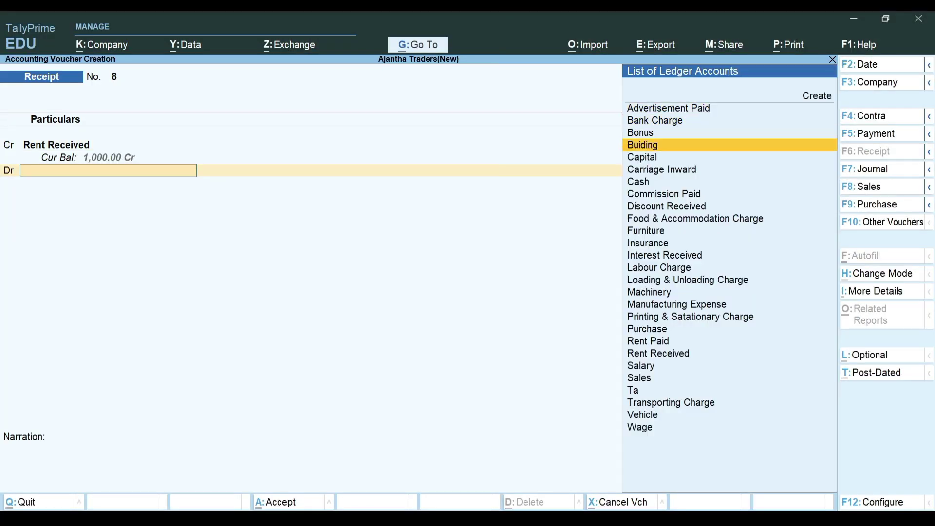
{"action": "key", "text": "Return"}
{"action": "key", "text": "Return"}
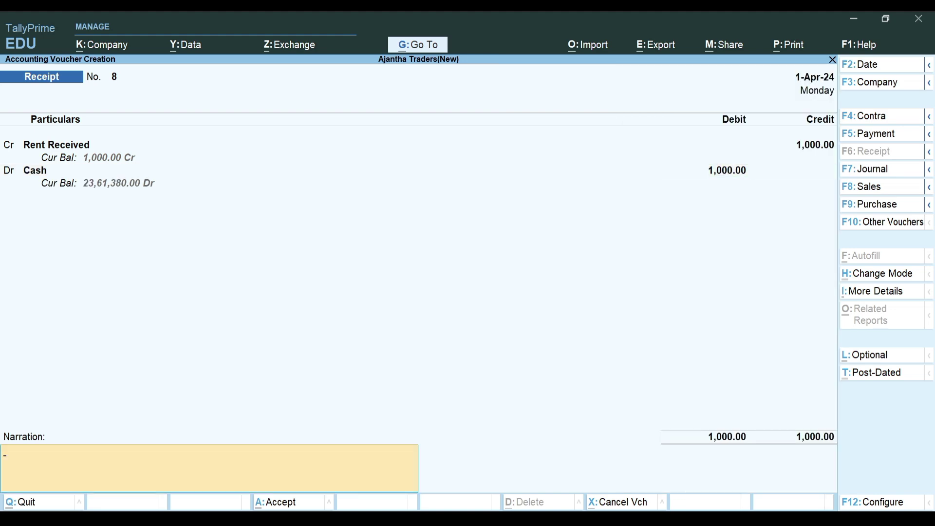
{"action": "key", "text": "Return"}
{"action": "key", "text": "Return"}
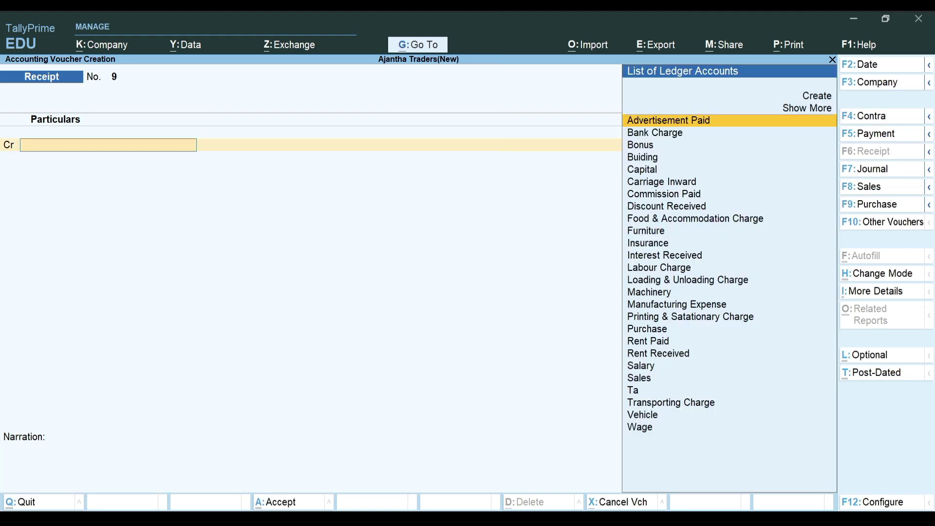
Step: Check item 32 in the Word assignment, then create a credit-line ledger named Commission Received under Indirect Incomes in TallyPrime, with bank details No
{"action": "key", "text": "alt+Tab"}
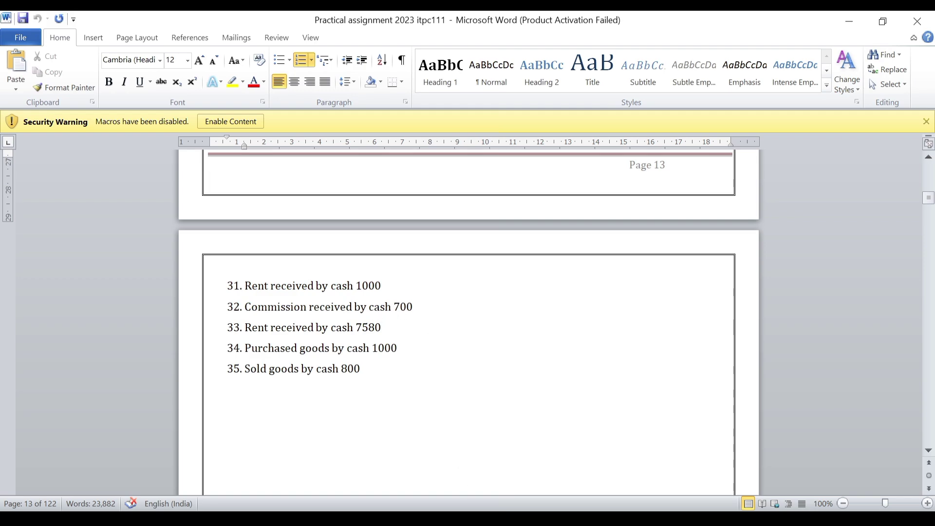
{"action": "key", "text": "alt+Tab"}
{"action": "type", "text": "C"}
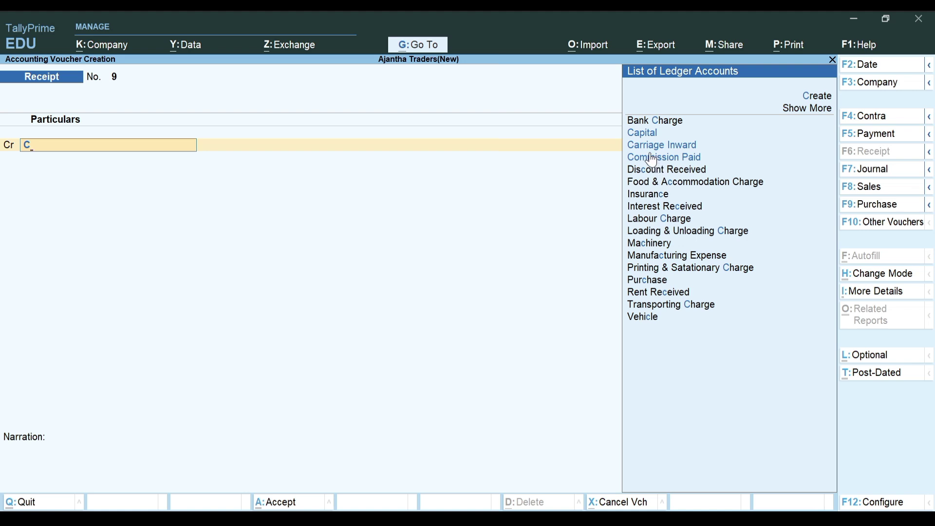
{"action": "key", "text": "alt+c"}
{"action": "type", "text": "ommis"}
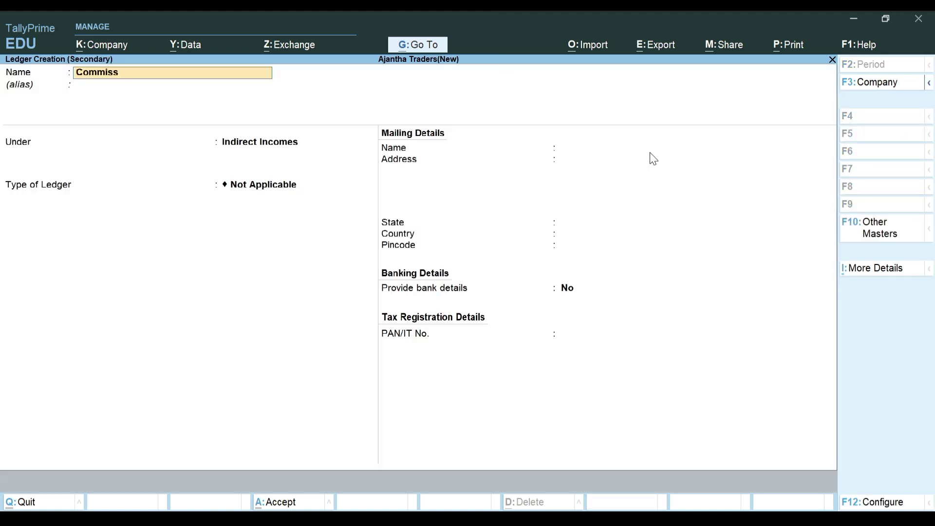
{"action": "type", "text": "sion R"}
{"action": "key", "text": "Return"}
{"action": "key", "text": "Return"}
{"action": "key", "text": "Return"}
{"action": "key", "text": "Return"}
{"action": "key", "text": "Return"}
{"action": "key", "text": "Return"}
{"action": "key", "text": "Return"}
{"action": "key", "text": "Return"}
{"action": "key", "text": "Return"}
{"action": "key", "text": "Return"}
{"action": "key", "text": "Return"}
{"action": "key", "text": "Return"}
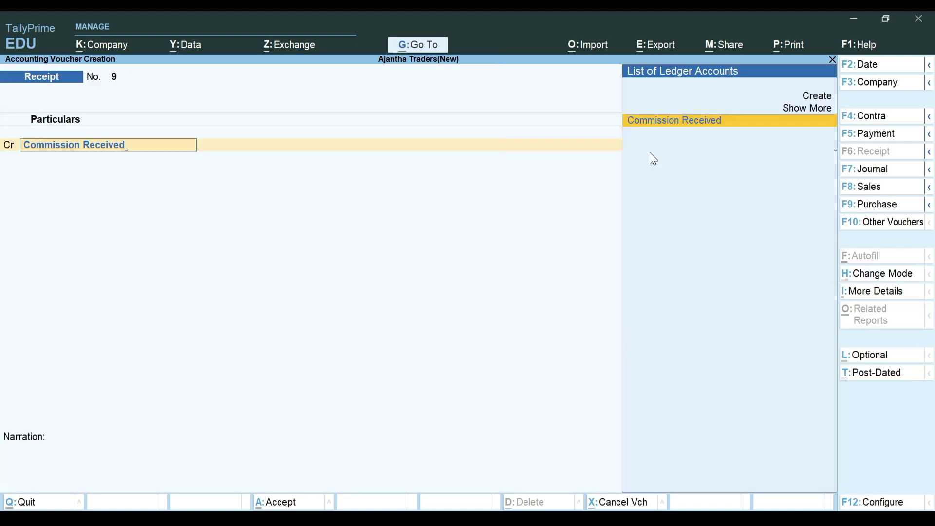
Step: Check the commission amount in Word, then credit Commission Received with 700 in the TallyPrime receipt voucher
{"action": "key", "text": "Return"}
{"action": "key", "text": "alt+Tab"}
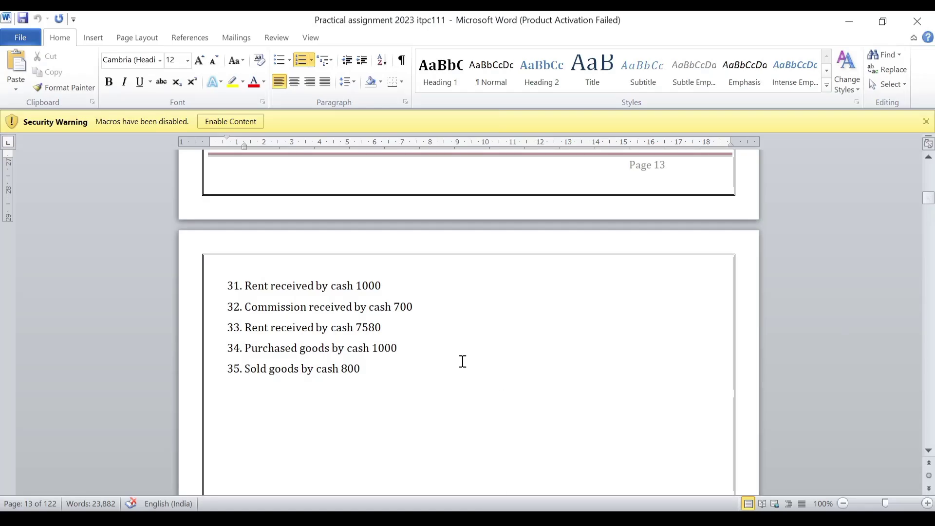
{"action": "key", "text": "alt+Tab"}
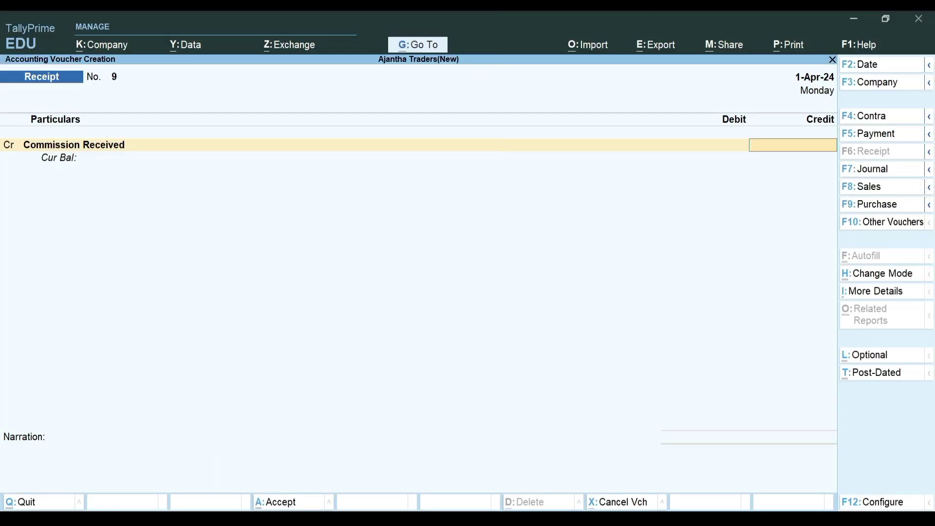
{"action": "type", "text": "700"}
{"action": "key", "text": "Return"}
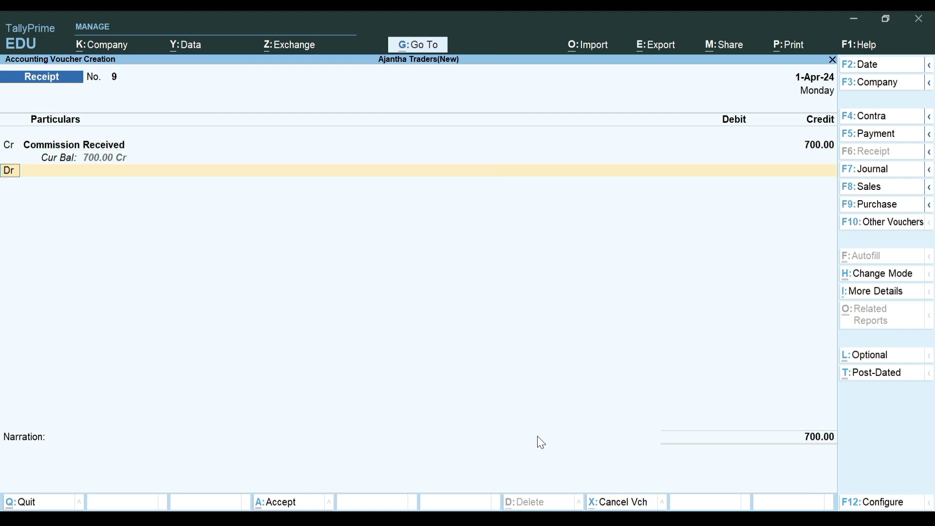
Step: Debit Cash with 700 against Commission Received and accept the receipt voucher without narration
{"action": "key", "text": "Down"}
{"action": "key", "text": "Down"}
{"action": "key", "text": "Down"}
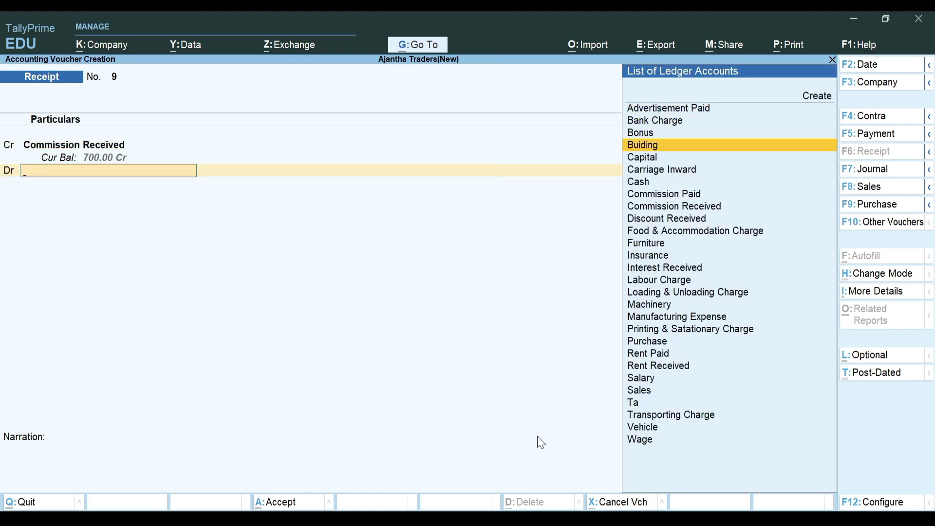
{"action": "key", "text": "Down"}
{"action": "key", "text": "Down"}
{"action": "key", "text": "Down"}
{"action": "key", "text": "Return"}
{"action": "key", "text": "Return"}
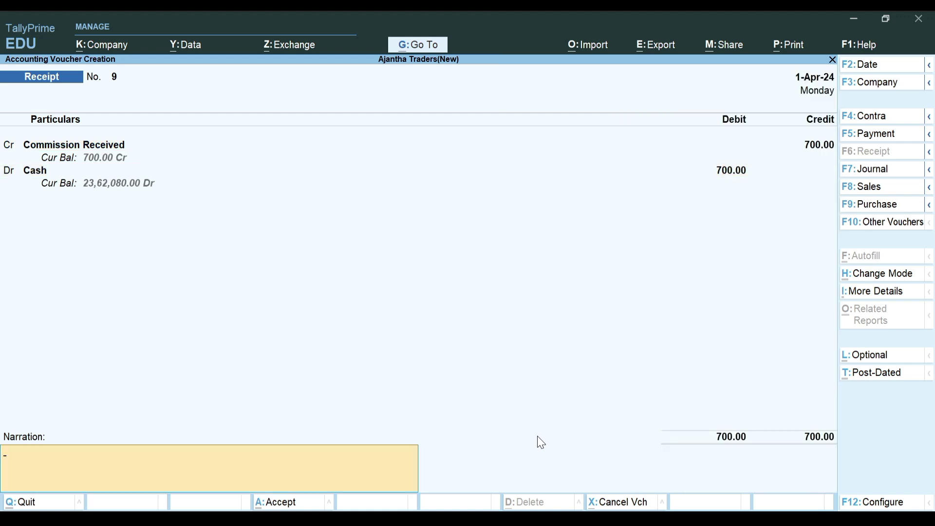
{"action": "key", "text": "Return"}
{"action": "key", "text": "Return"}
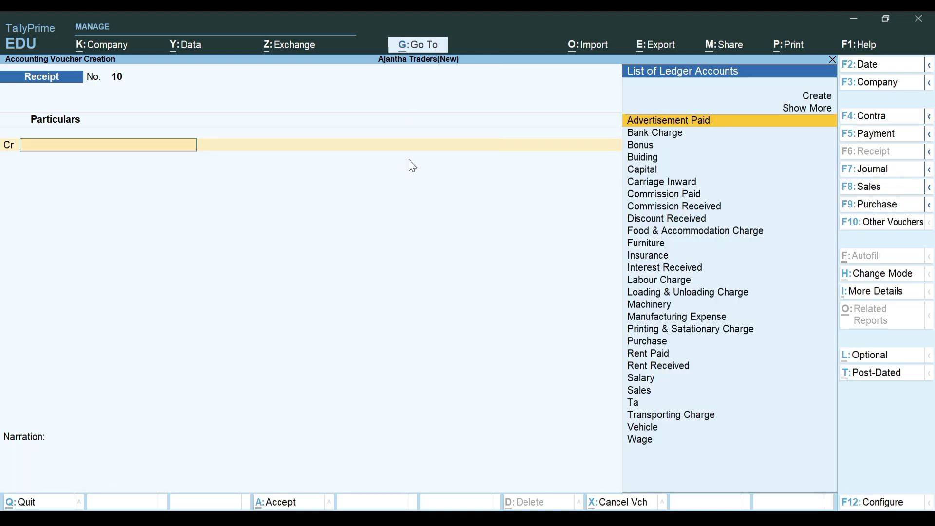
Step: Check item 33 in the Word assignment, then credit the existing Rent Received ledger with 7580 in a new TallyPrime receipt voucher
{"action": "key", "text": "alt+Tab"}
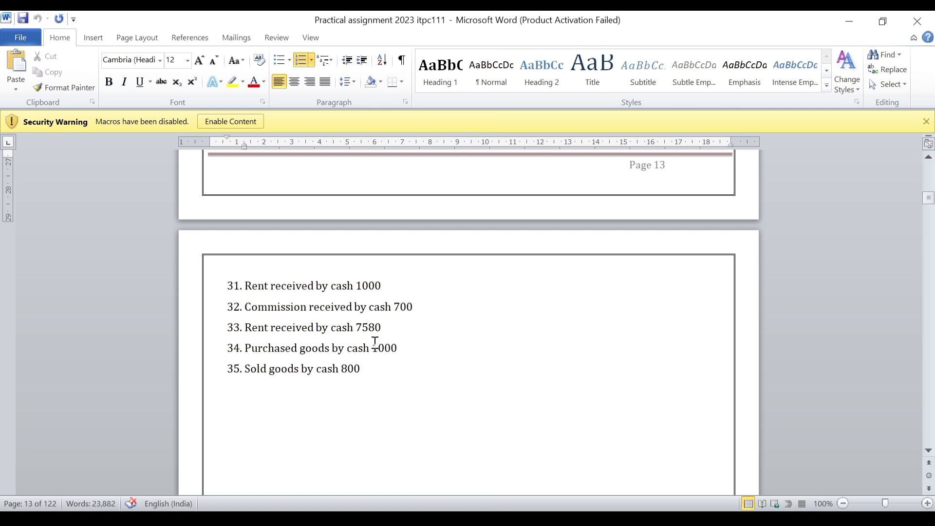
{"action": "key", "text": "alt+Tab"}
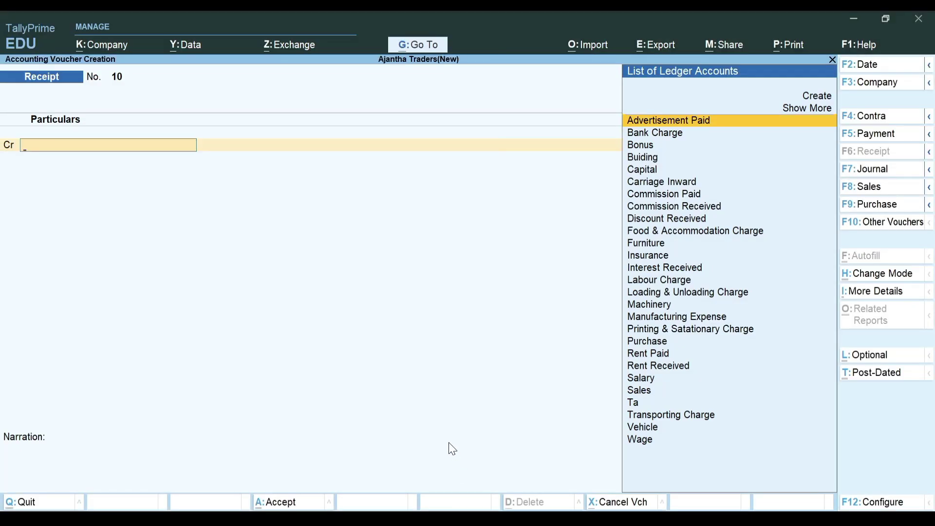
{"action": "type", "text": "R"}
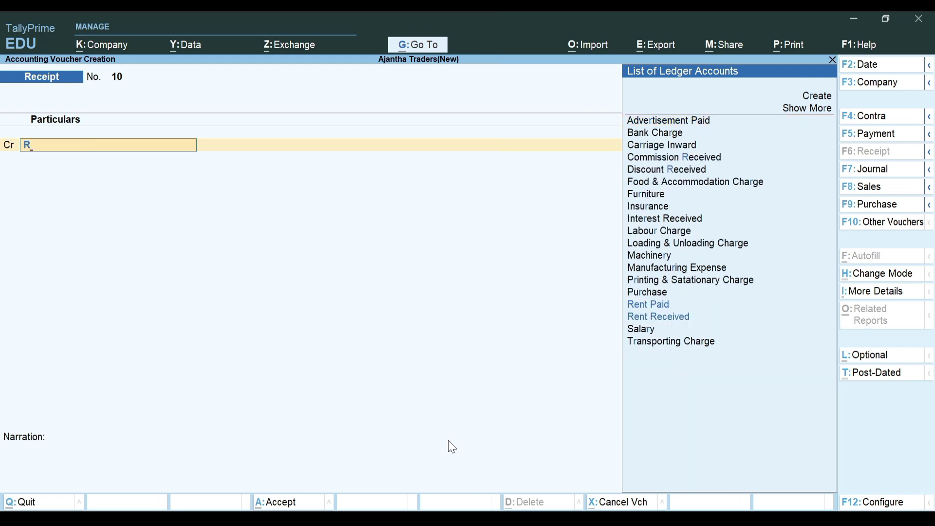
{"action": "key", "text": "Down"}
{"action": "key", "text": "Down"}
{"action": "key", "text": "Return"}
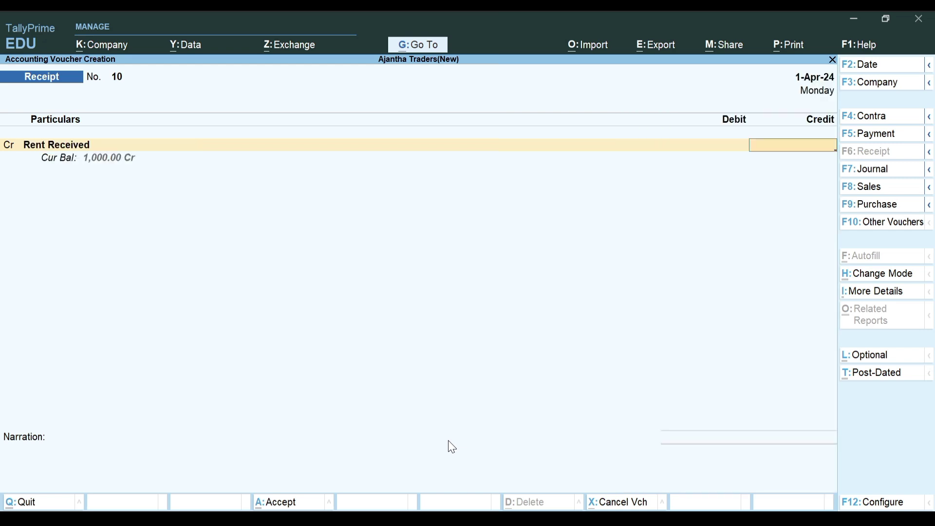
{"action": "type", "text": "7580"}
{"action": "key", "text": "Return"}
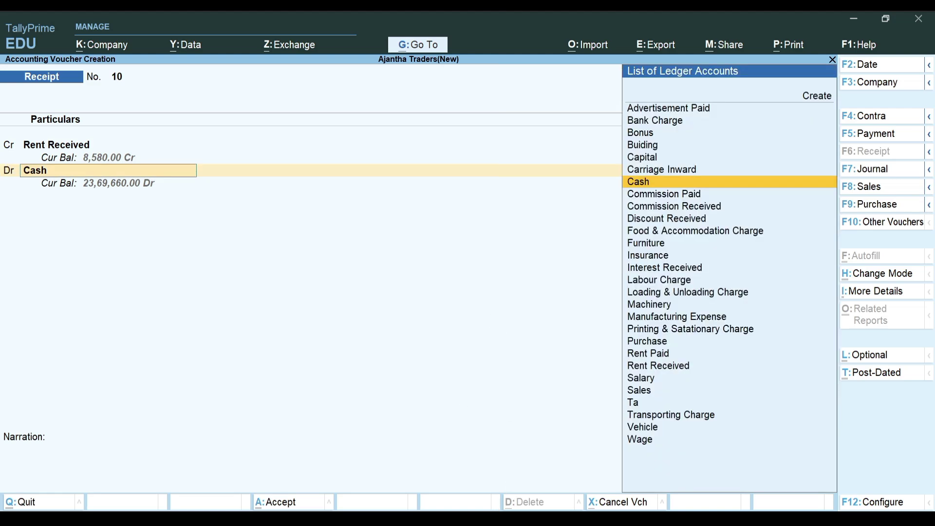
Step: Recheck the rent entry in Word, then debit Cash with 7580 in TallyPrime and accept the receipt voucher without narration
{"action": "key", "text": "alt+Tab"}
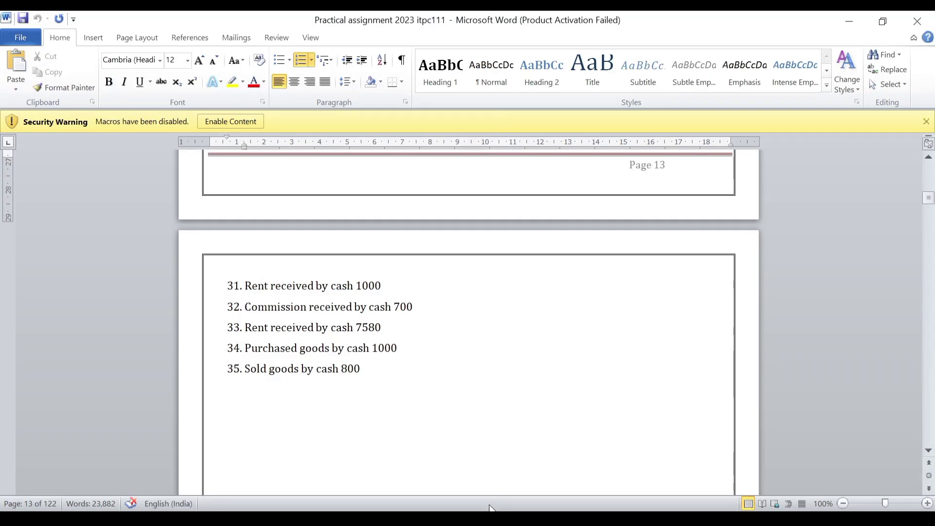
{"action": "key", "text": "alt+Tab"}
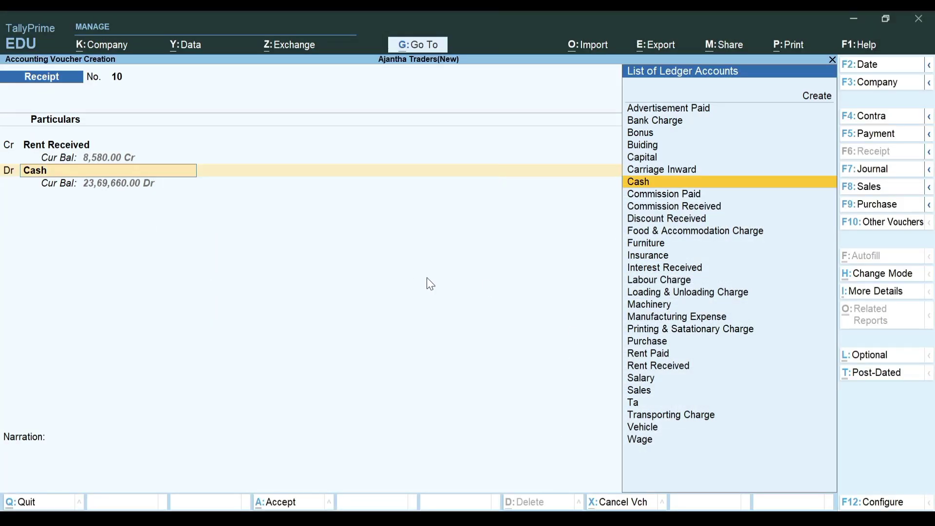
{"action": "key", "text": "Return"}
{"action": "key", "text": "Return"}
{"action": "key", "text": "Return"}
{"action": "key", "text": "Return"}
{"action": "key", "text": "Return"}
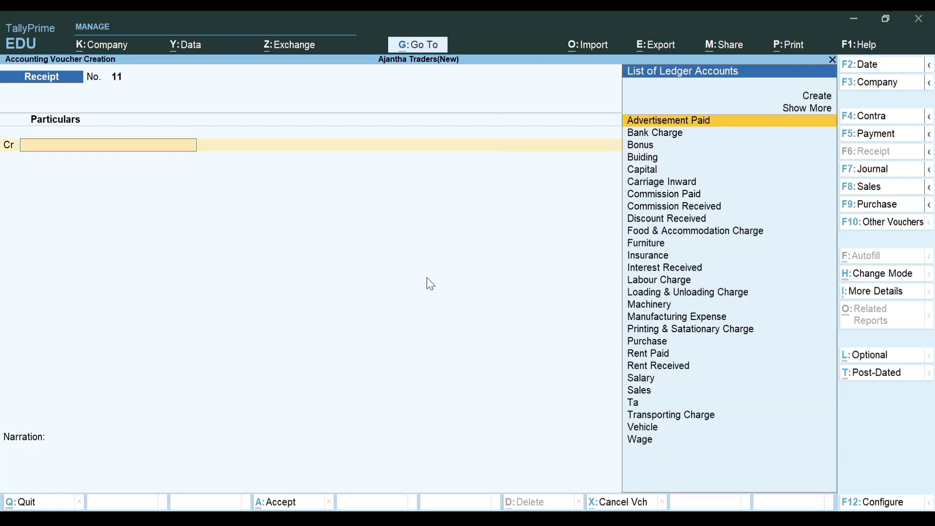
Step: Check item 34 in the Word assignment, then switch the voucher entry in TallyPrime from receipt to purchase
{"action": "key", "text": "alt+Tab"}
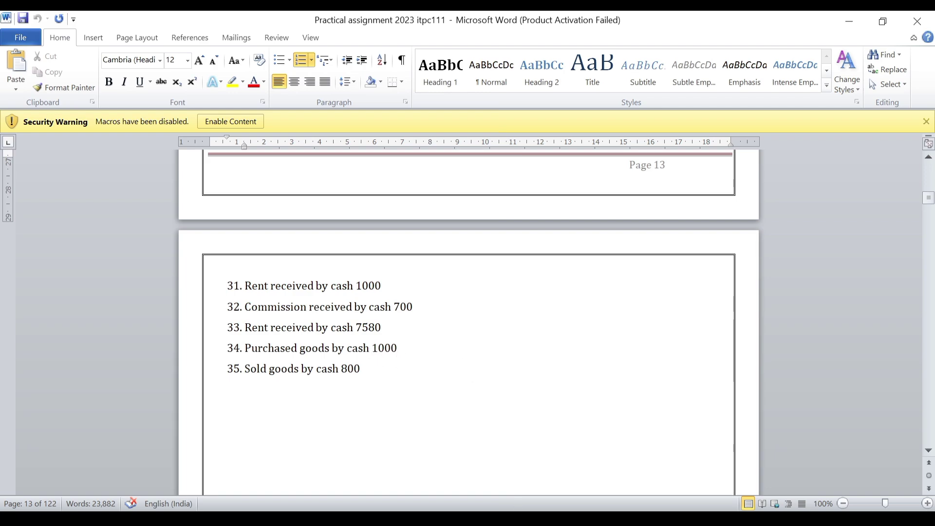
{"action": "key", "text": "alt+Tab"}
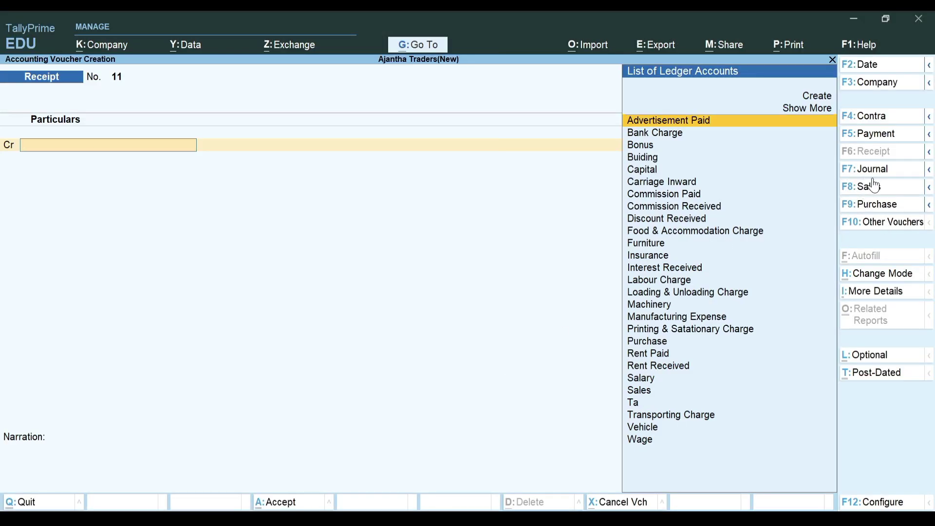
{"action": "left_click", "coordinate": [877, 205]}
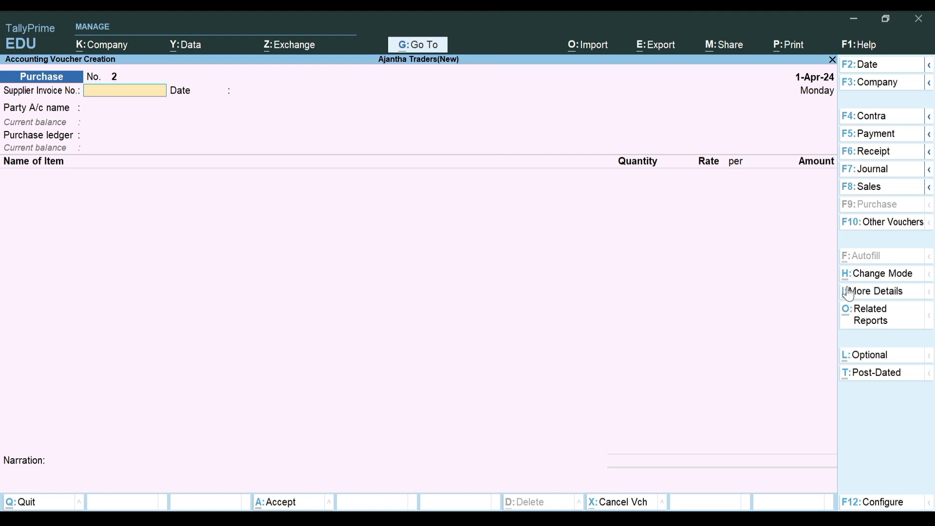
Step: Change the purchase voucher's mode to As Voucher and leave the supplier invoice number blank
{"action": "left_click", "coordinate": [886, 284]}
{"action": "key", "text": "Down"}
{"action": "key", "text": "Down"}
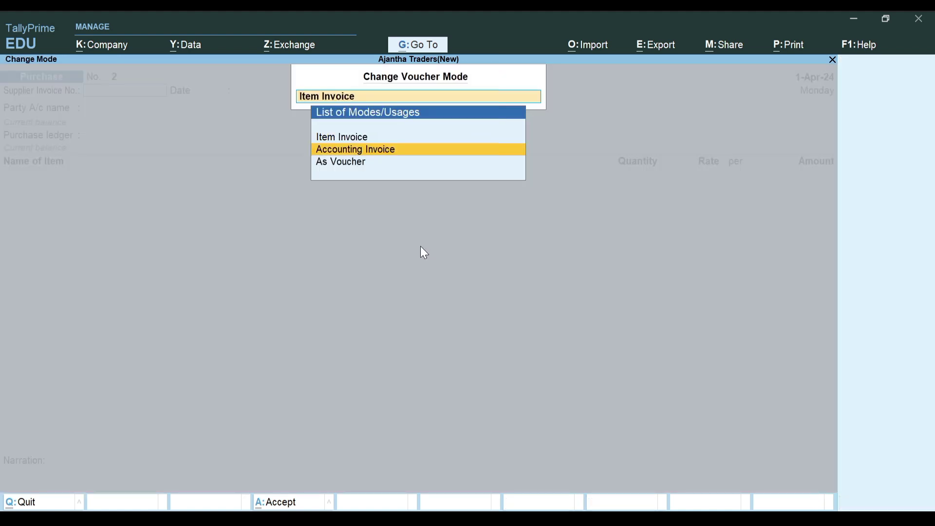
{"action": "key", "text": "Return"}
{"action": "key", "text": "Return"}
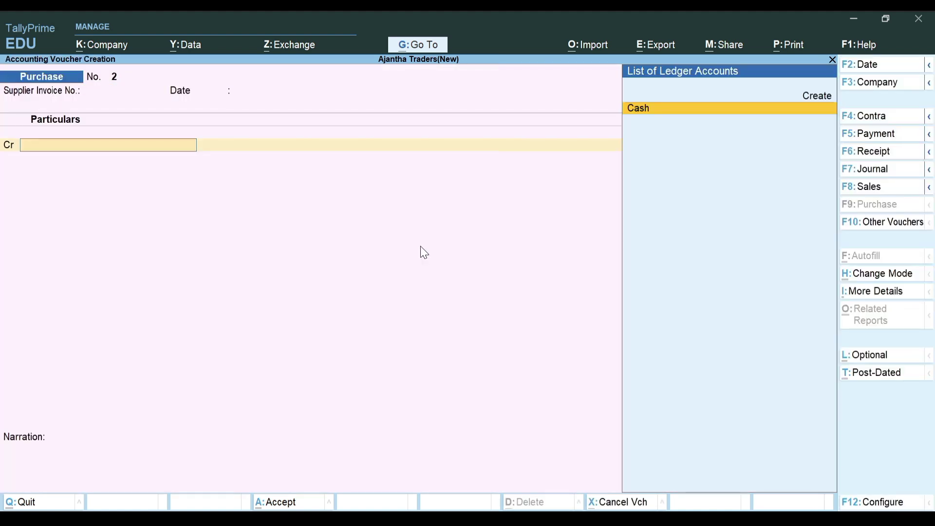
Step: Choose Cash as the purchase voucher's credit ledger, leaving the receipt and order details blank and keeping the default party details
{"action": "key", "text": "Return"}
{"action": "key", "text": "Return"}
{"action": "key", "text": "Return"}
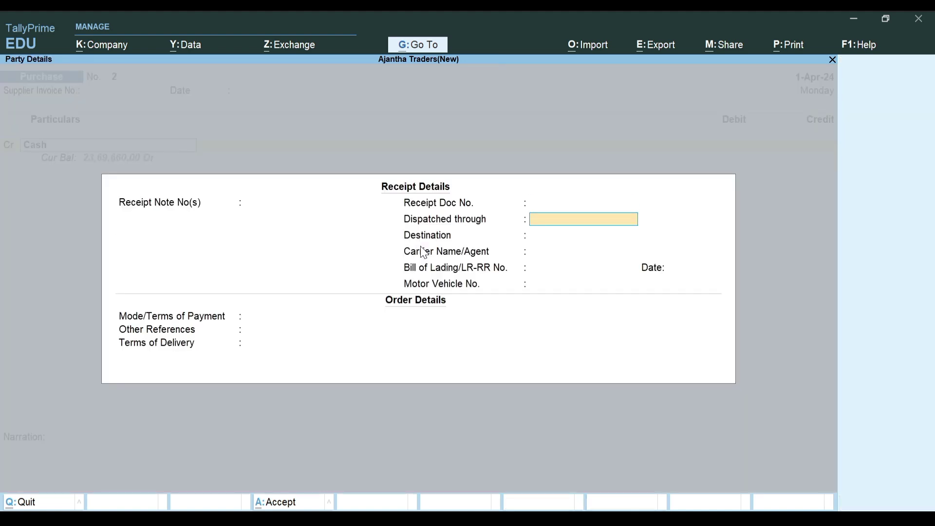
{"action": "key", "text": "Return"}
{"action": "key", "text": "Return"}
{"action": "key", "text": "Return"}
{"action": "key", "text": "Return"}
{"action": "key", "text": "Return"}
{"action": "key", "text": "Return"}
{"action": "key", "text": "Return"}
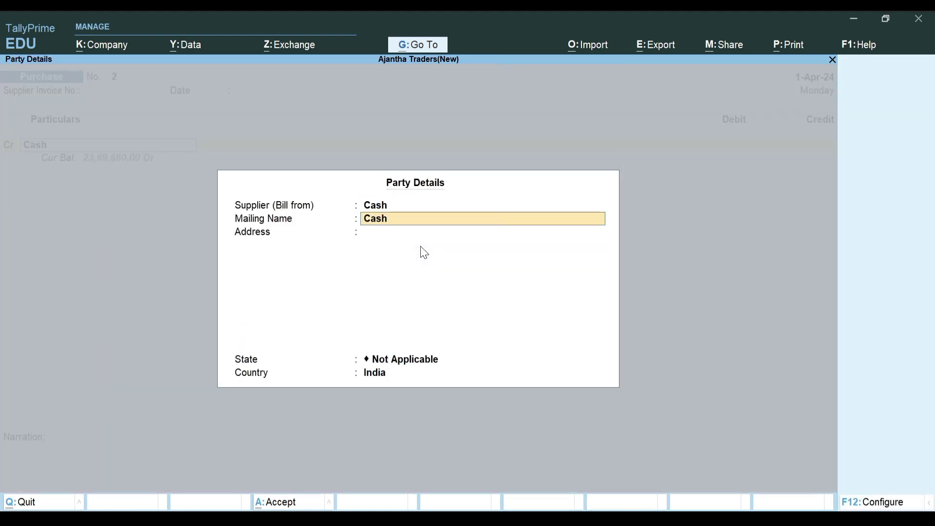
{"action": "key", "text": "Return"}
{"action": "key", "text": "Return"}
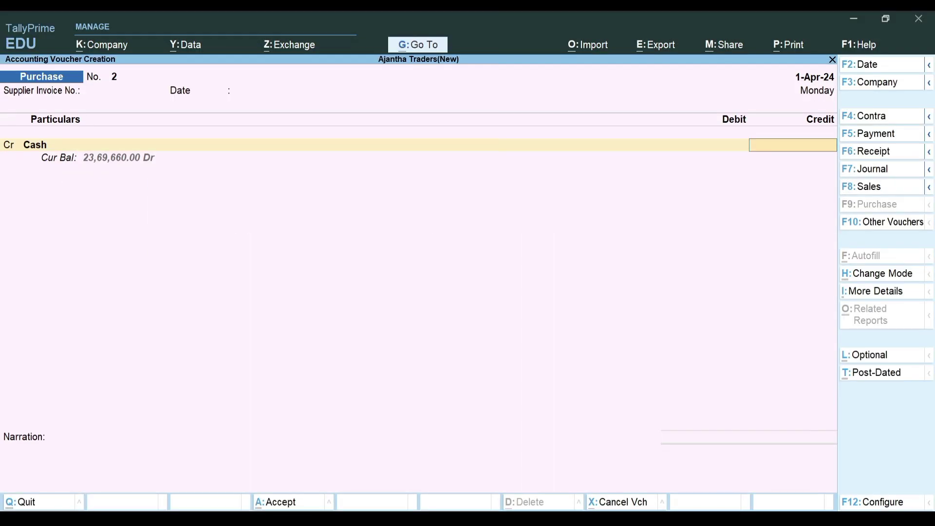
Step: Credit Cash and debit Purchase with 1000, skip the inventory allocation, and accept the purchase voucher without narration
{"action": "type", "text": "1000"}
{"action": "key", "text": "Return"}
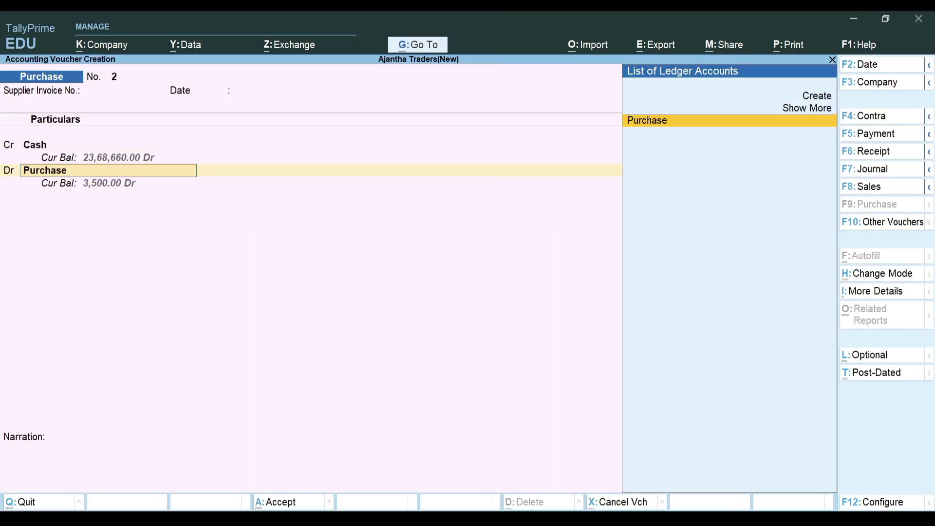
{"action": "key", "text": "Return"}
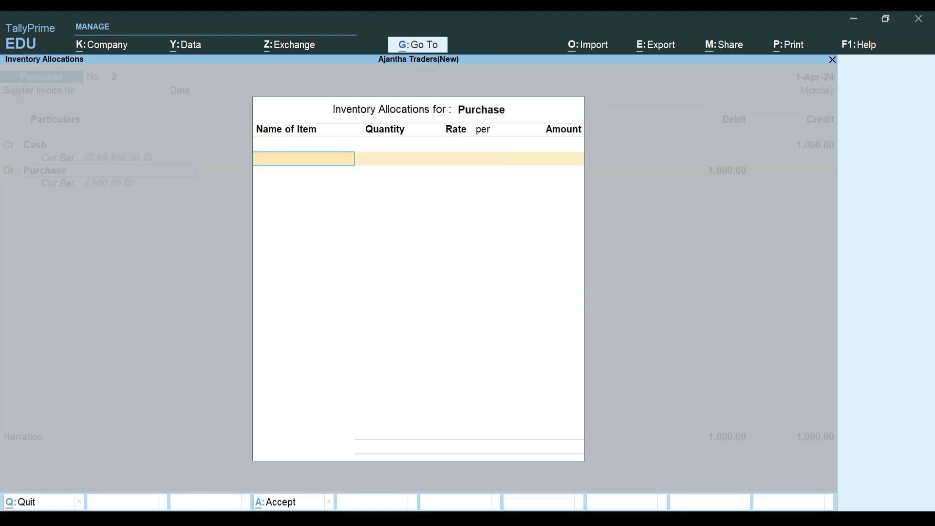
{"action": "key", "text": "Escape"}
{"action": "key", "text": "Return"}
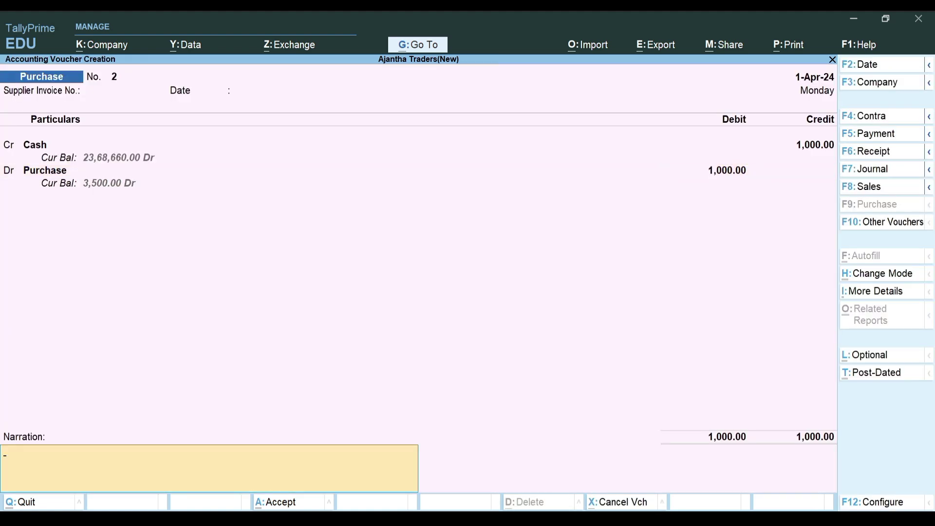
{"action": "key", "text": "Return"}
{"action": "key", "text": "Return"}
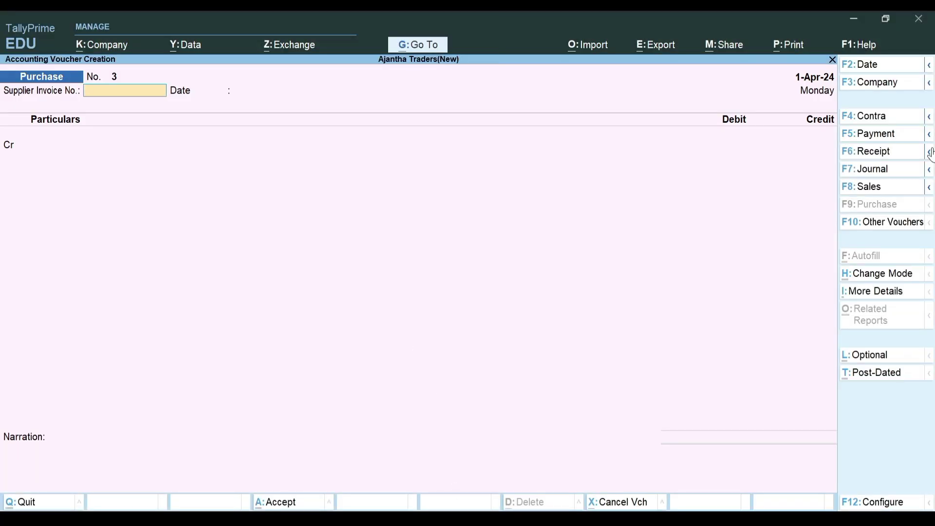
Step: Switch the voucher entry from purchase to sales, change its mode to As Voucher, and leave the reference number blank
{"action": "left_click", "coordinate": [865, 186]}
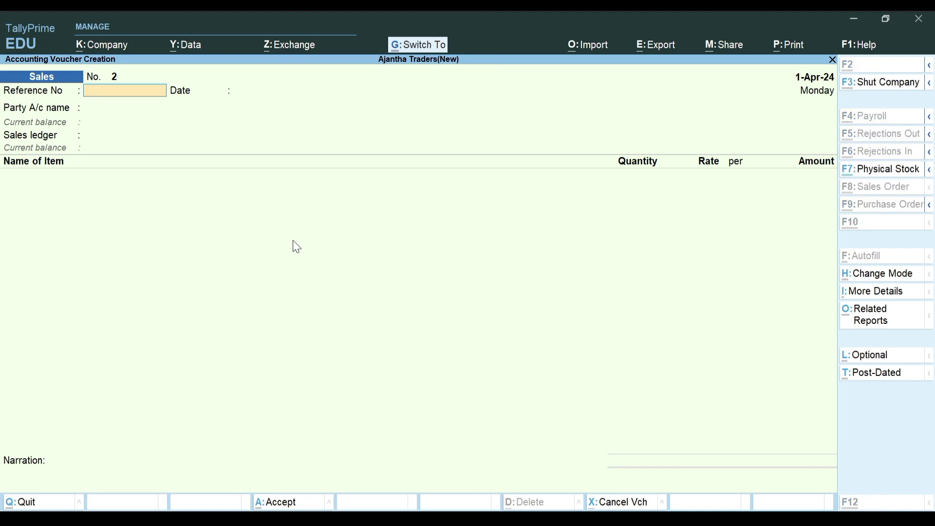
{"action": "key", "text": "ctrl+h"}
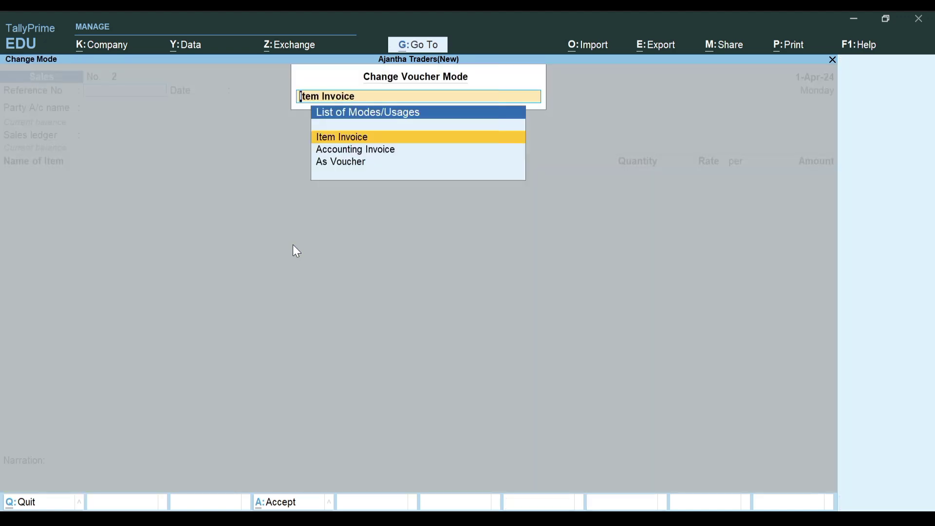
{"action": "key", "text": "Down"}
{"action": "key", "text": "Down"}
{"action": "key", "text": "Return"}
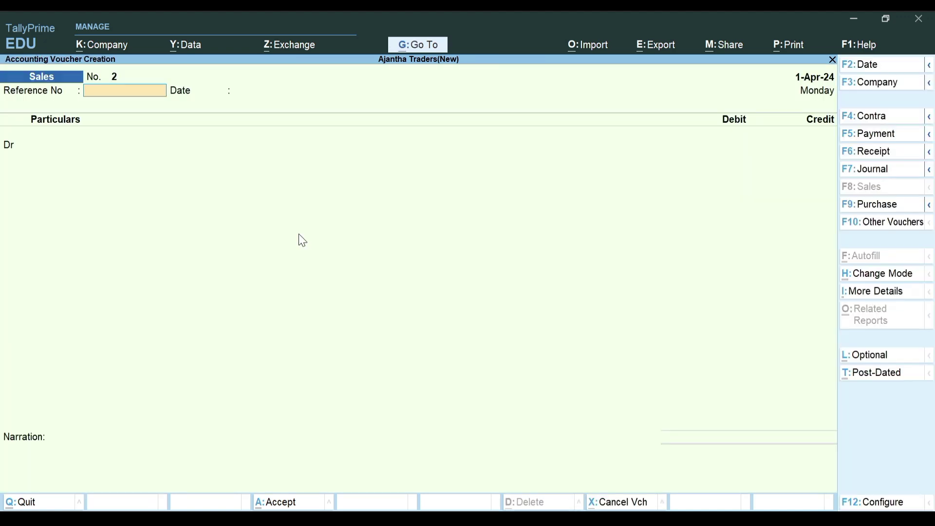
{"action": "key", "text": "Return"}
{"action": "key", "text": "Return"}
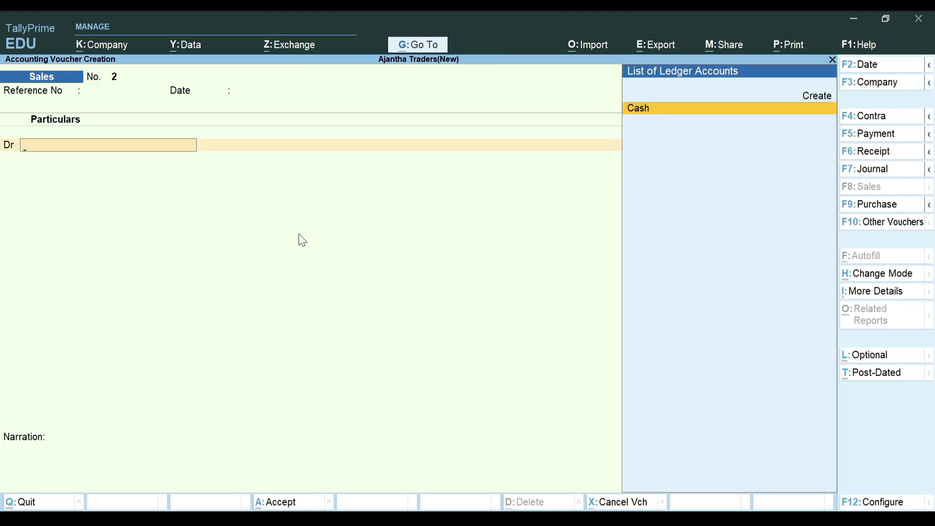
Step: Choose Cash as the sales voucher's debit ledger, leaving the dispatch and order details blank and keeping the default party details
{"action": "key", "text": "Return"}
{"action": "key", "text": "Return"}
{"action": "key", "text": "Return"}
{"action": "key", "text": "Return"}
{"action": "key", "text": "Return"}
{"action": "key", "text": "Return"}
{"action": "key", "text": "Return"}
{"action": "key", "text": "Return"}
{"action": "key", "text": "Return"}
{"action": "key", "text": "Return"}
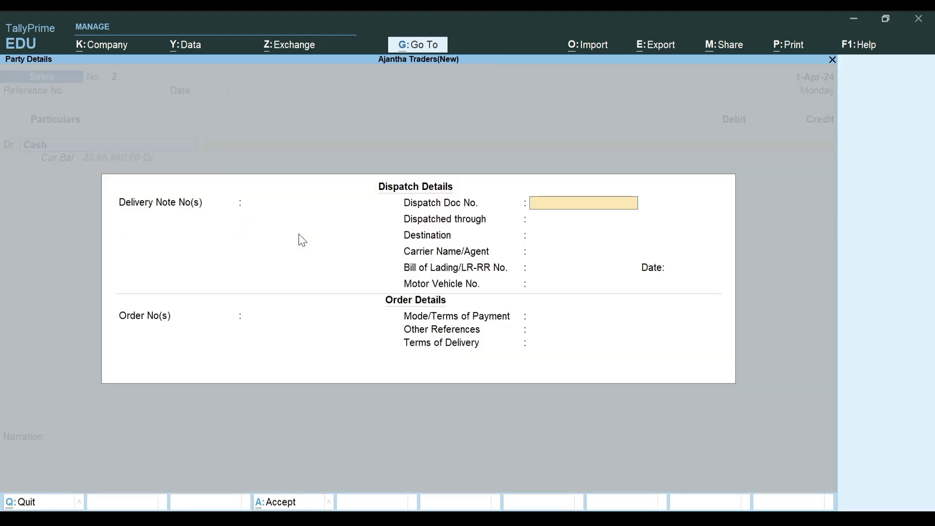
{"action": "key", "text": "Return"}
{"action": "key", "text": "Return"}
{"action": "key", "text": "Return"}
{"action": "key", "text": "Return"}
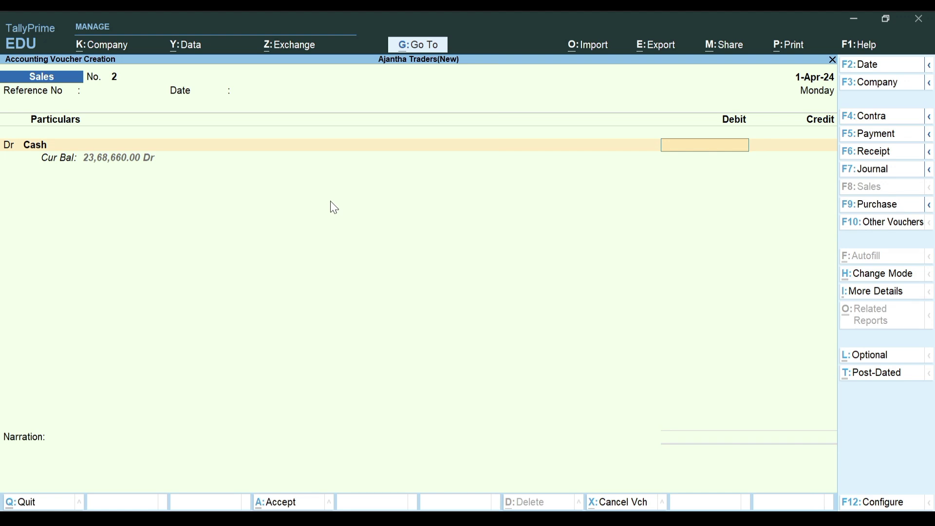
Step: Check item 35 in the Word assignment, then debit Cash and credit Sales with 800 in TallyPrime's sales voucher
{"action": "key", "text": "alt+Tab"}
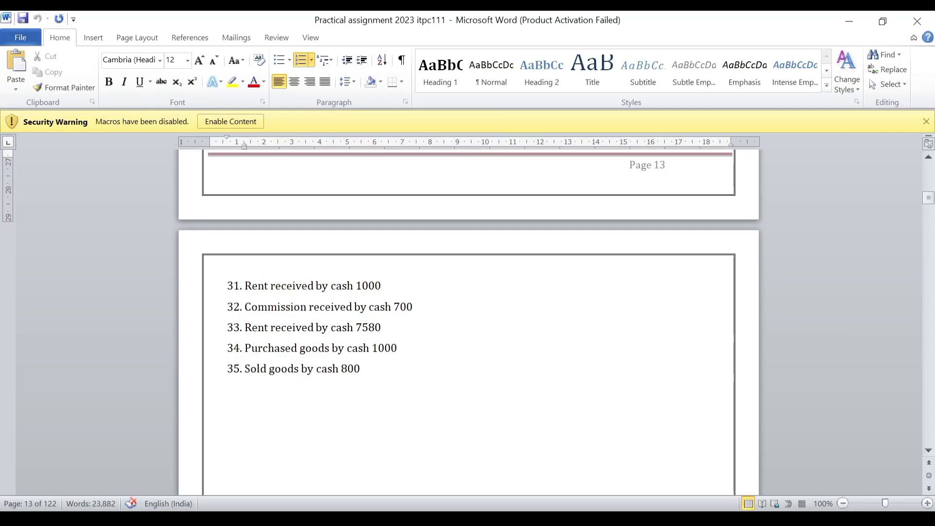
{"action": "key", "text": "alt+Tab"}
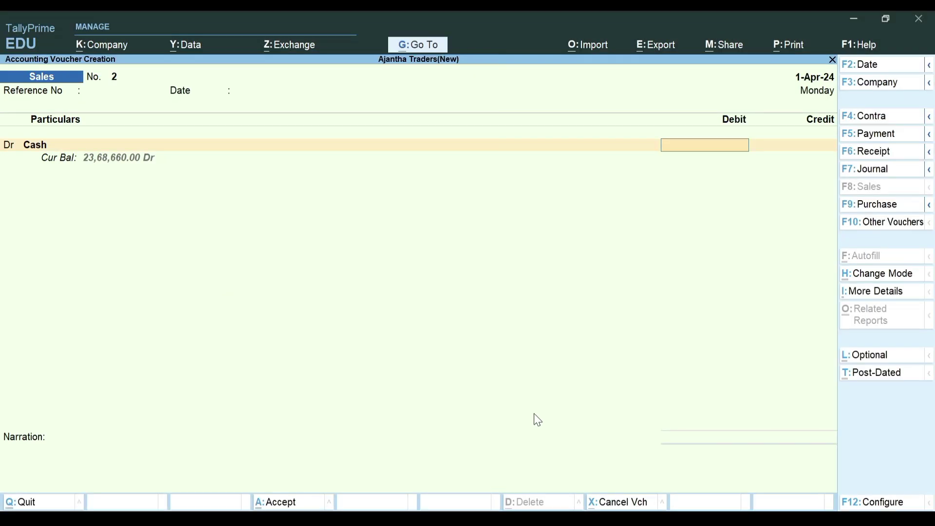
{"action": "type", "text": "00"}
{"action": "key", "text": "Return"}
{"action": "type", "text": "sales"}
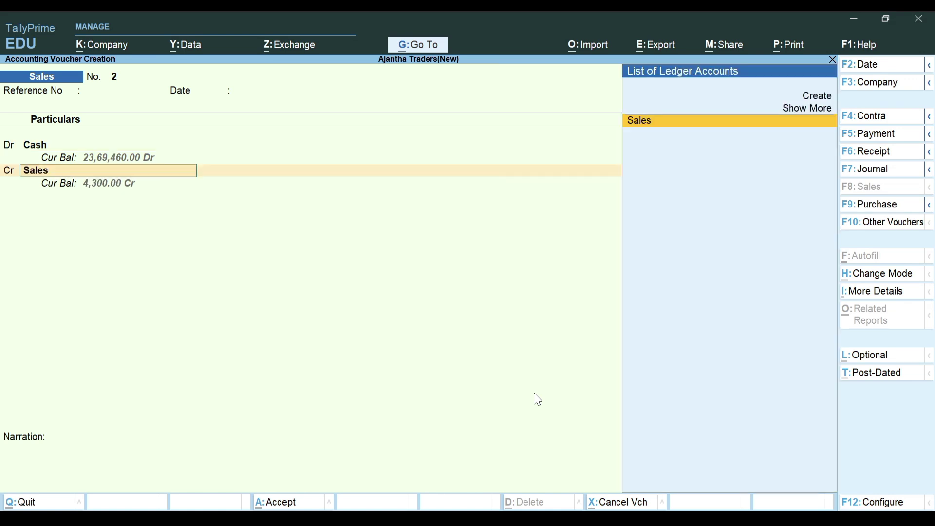
{"action": "key", "text": "Return"}
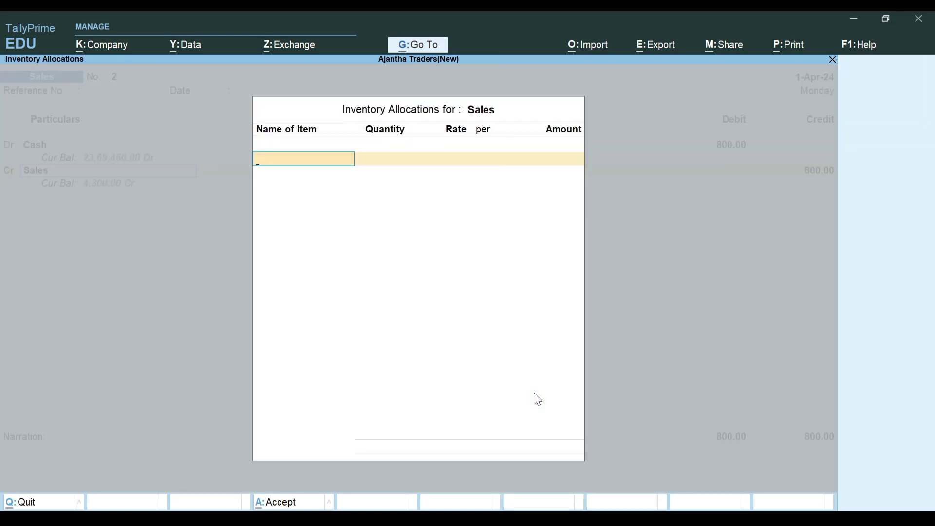
Step: Skip the inventory allocation for Sales and accept the sales voucher without narration
{"action": "key", "text": "Return"}
{"action": "key", "text": "Return"}
{"action": "key", "text": "Return"}
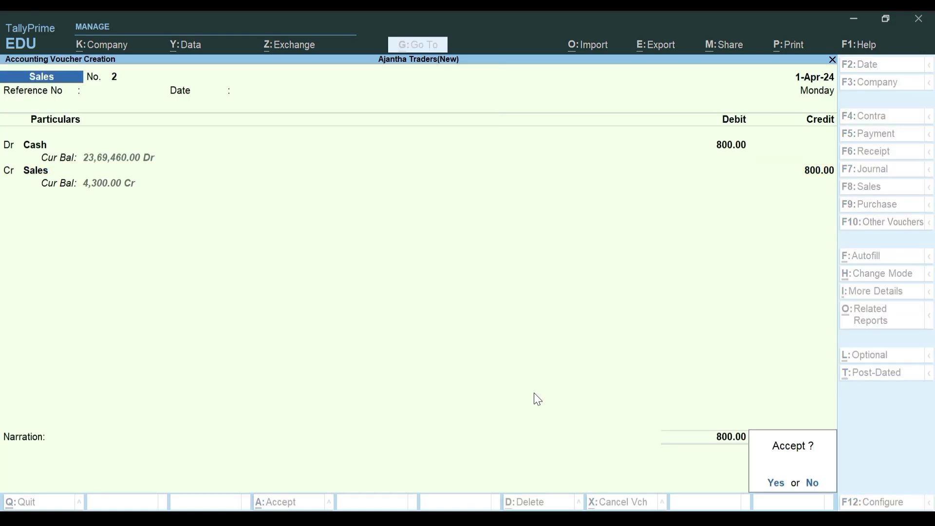
{"action": "key", "text": "Return"}
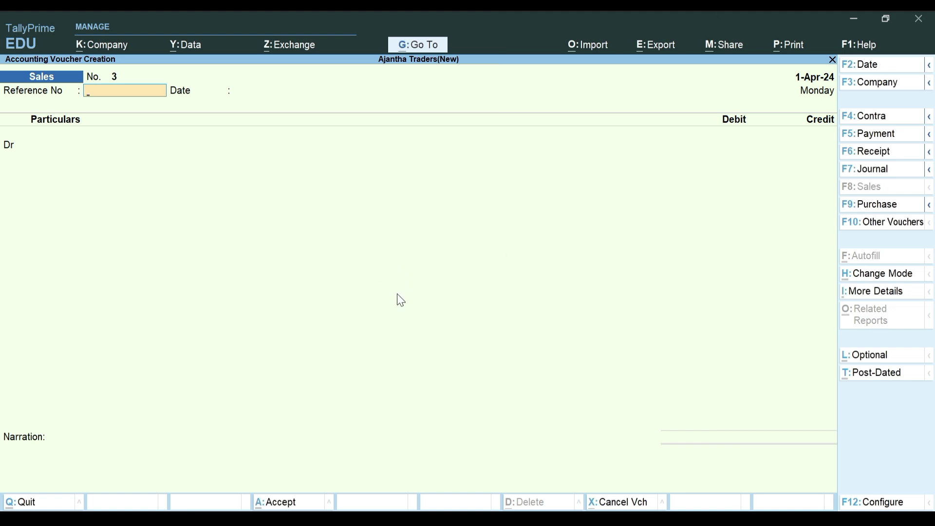
Step: Quit voucher entry and examine the company's Profit & Loss A/c report in its detailed view
{"action": "key", "text": "Escape"}
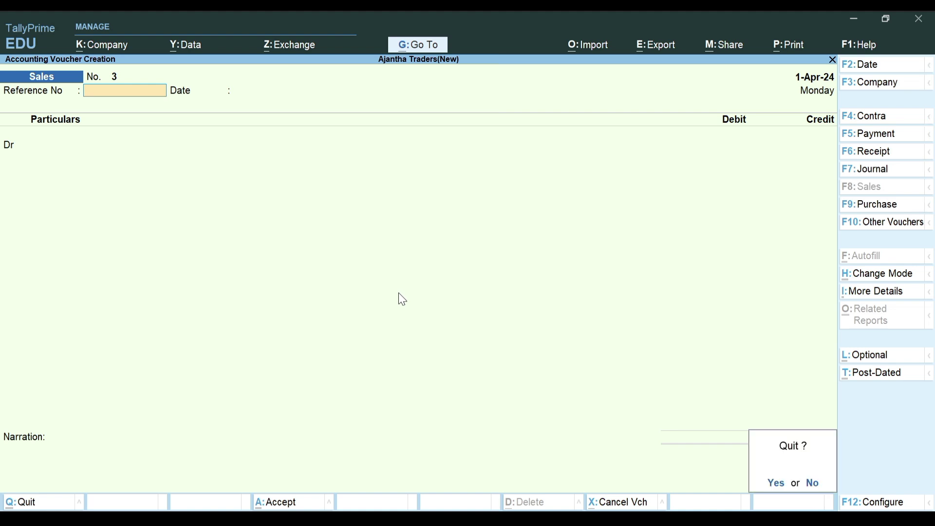
{"action": "key", "text": "Return"}
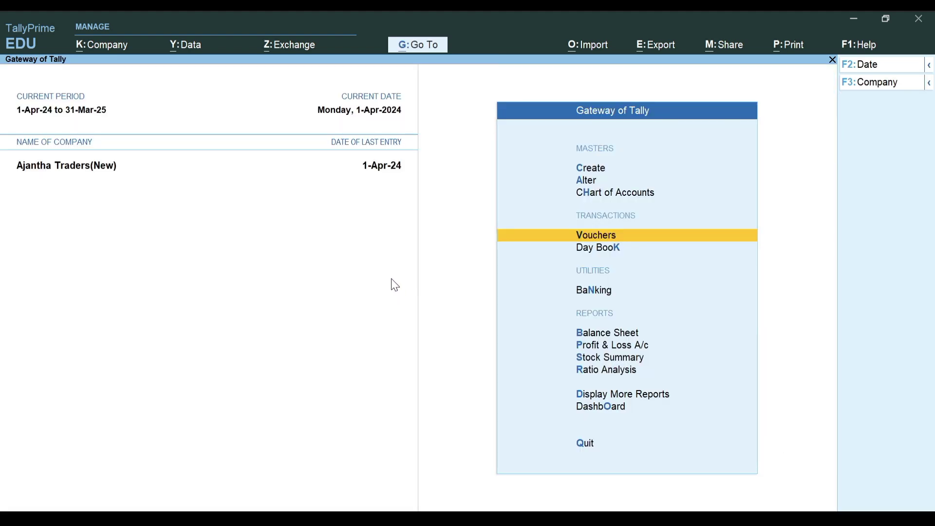
{"action": "key", "text": "Down"}
{"action": "key", "text": "Down"}
{"action": "key", "text": "Down"}
{"action": "key", "text": "Down"}
{"action": "key", "text": "Down"}
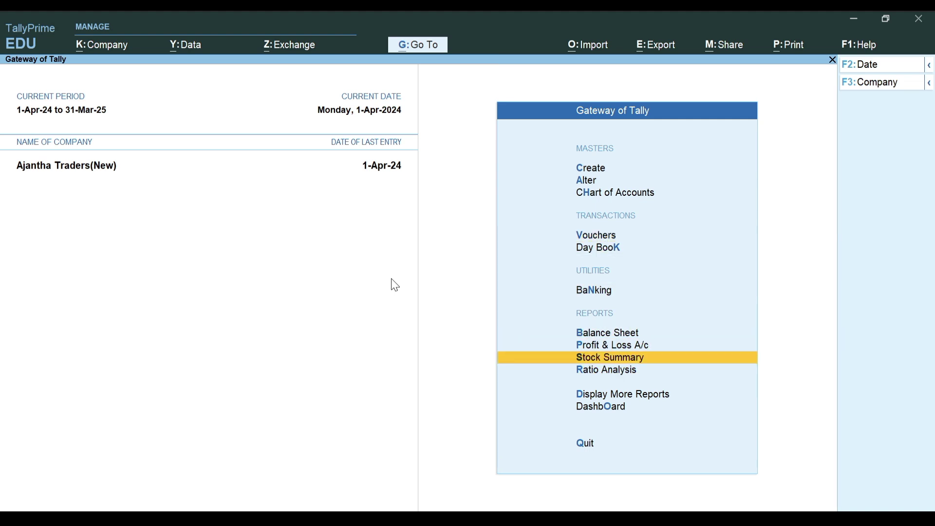
{"action": "key", "text": "Up"}
{"action": "key", "text": "Return"}
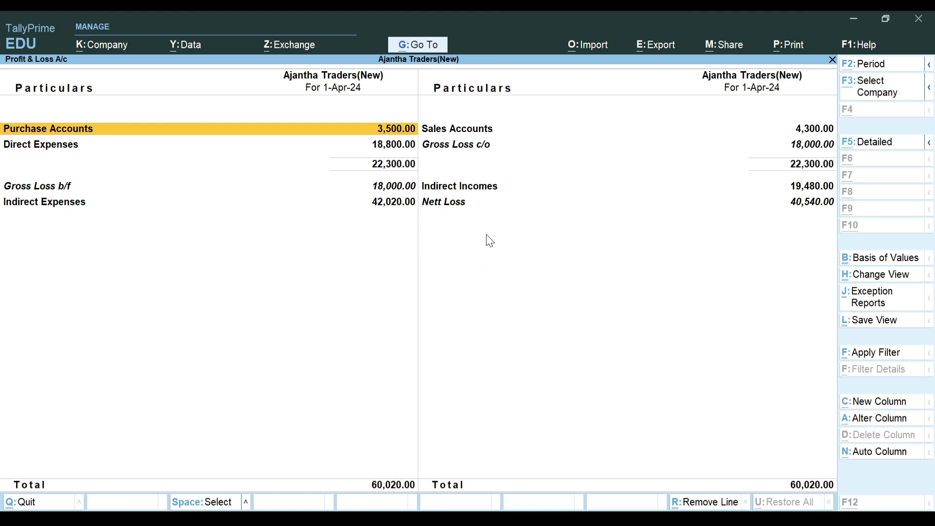
{"action": "key", "text": "alt+F5"}
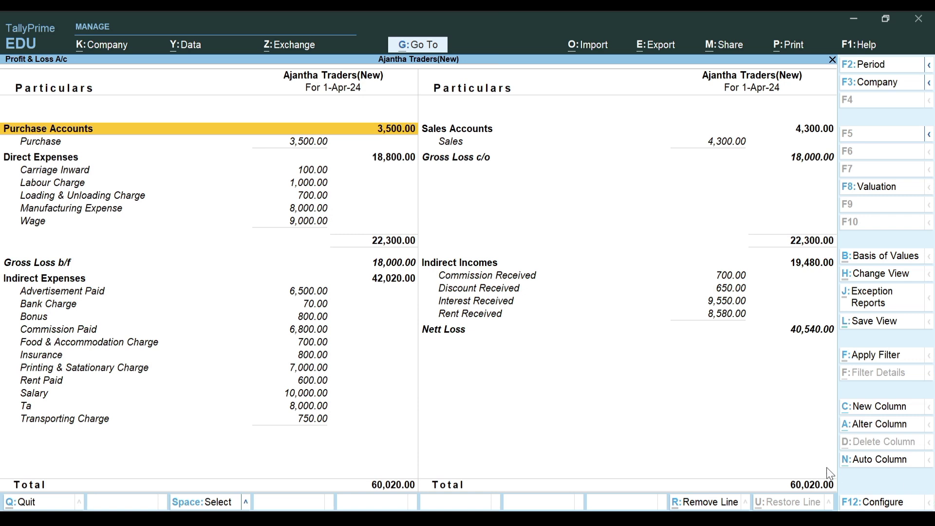
Step: Close the Profit & Loss A/c and examine the detailed Balance Sheet, including the Vehicle line under Fixed Assets, before leaving it
{"action": "key", "text": "Escape"}
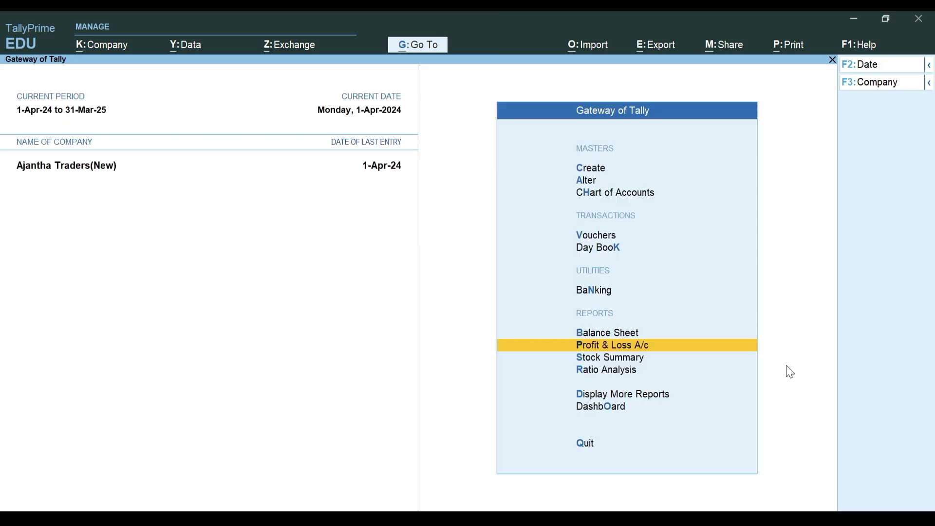
{"action": "key", "text": "Up"}
{"action": "key", "text": "Return"}
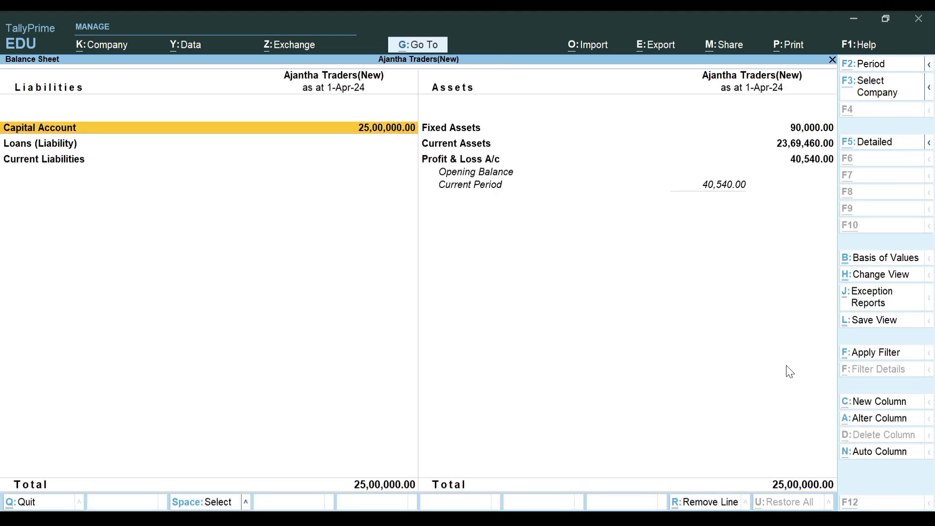
{"action": "key", "text": "alt+F5"}
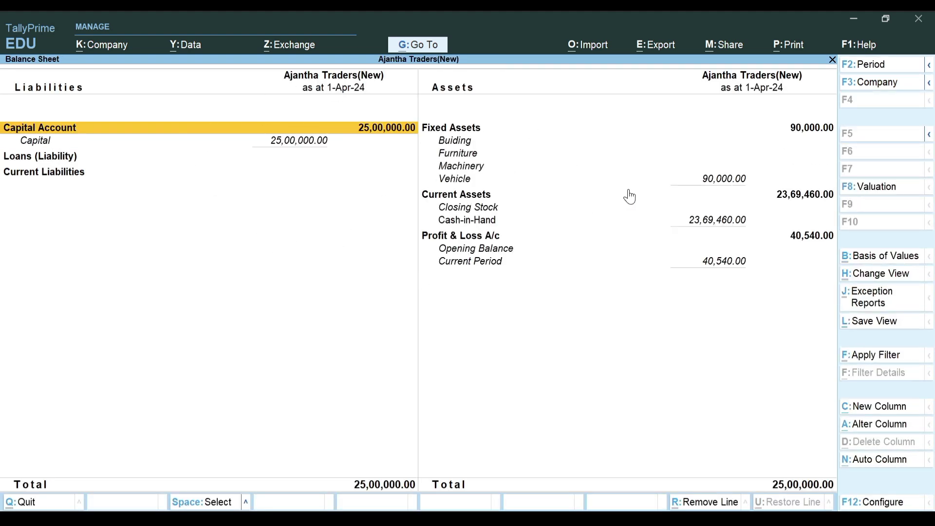
{"action": "left_click", "coordinate": [485, 181]}
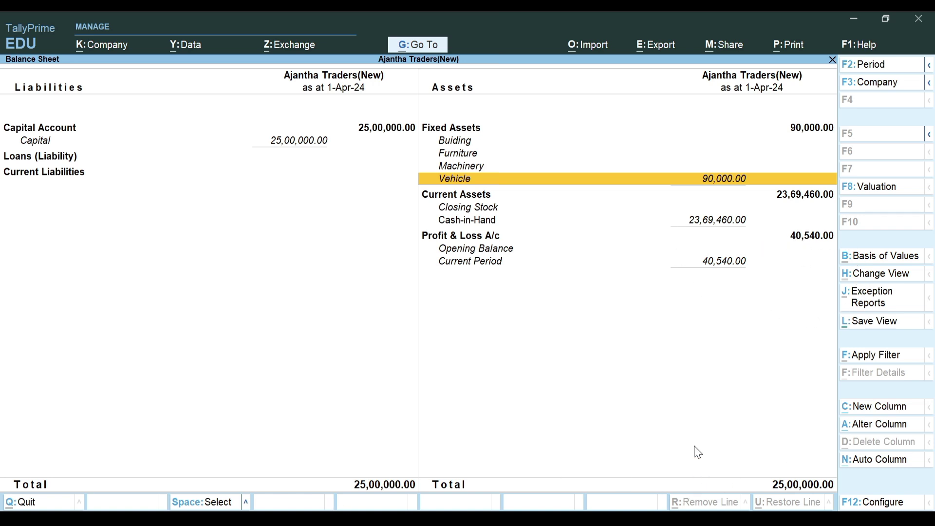
{"action": "key", "text": "Escape"}
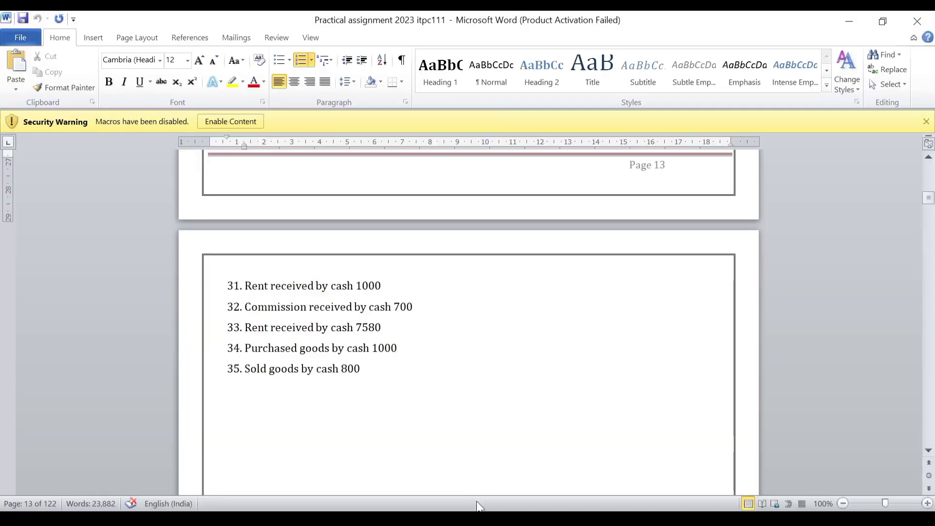
Step: Read through the transactions of the ADJ TRADERS exercise, Profit & Loss on Fixed Asset - Work 10, in the Word assignment
{"action": "scroll", "coordinate": [403, 309], "scroll_direction": "down", "scroll_amount": 6}
{"action": "scroll", "coordinate": [403, 307], "scroll_direction": "down", "scroll_amount": 10}
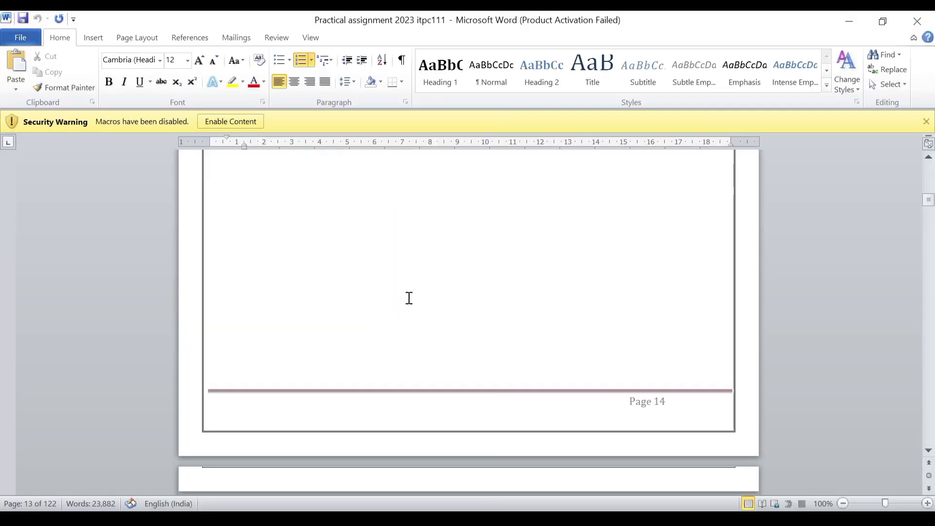
{"action": "scroll", "coordinate": [413, 280], "scroll_direction": "up", "scroll_amount": 5}
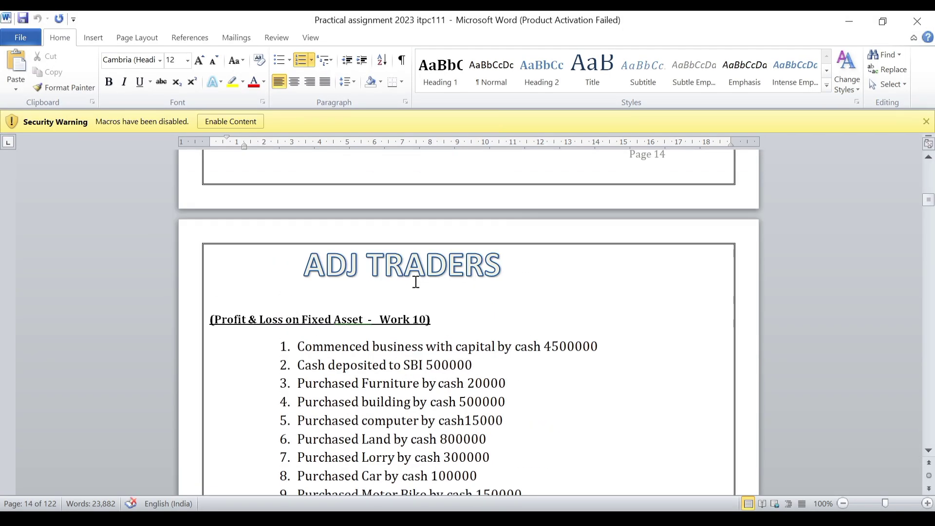
{"action": "scroll", "coordinate": [497, 332], "scroll_direction": "down", "scroll_amount": 12}
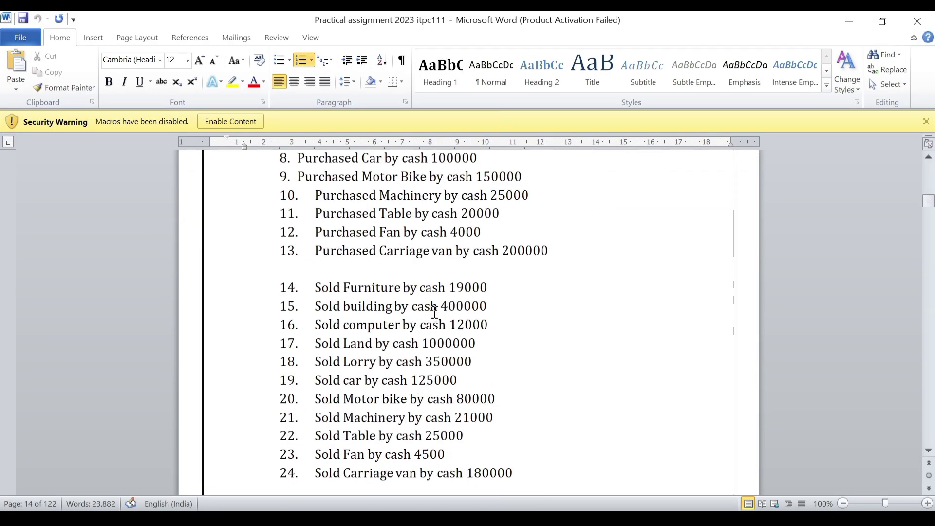
{"action": "scroll", "coordinate": [439, 302], "scroll_direction": "up", "scroll_amount": 12}
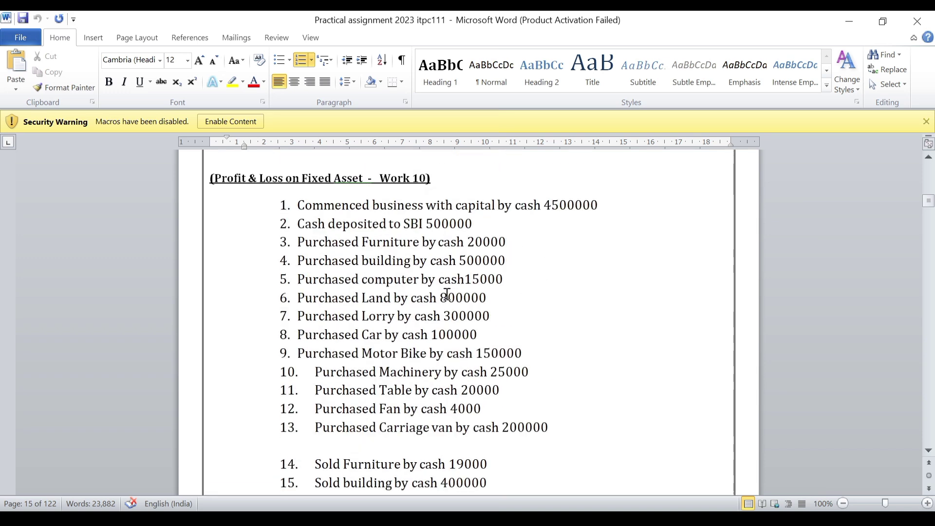